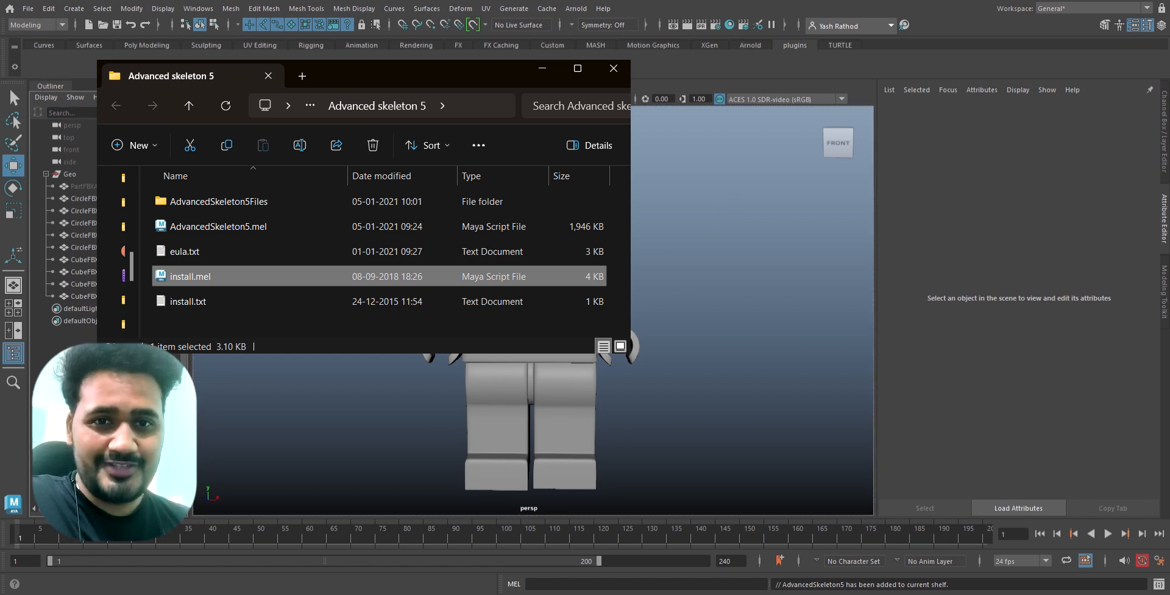
Step: Switch to Maya and open the AdvancedSkeleton tool with its Model section expanded
key(alt+Tab)
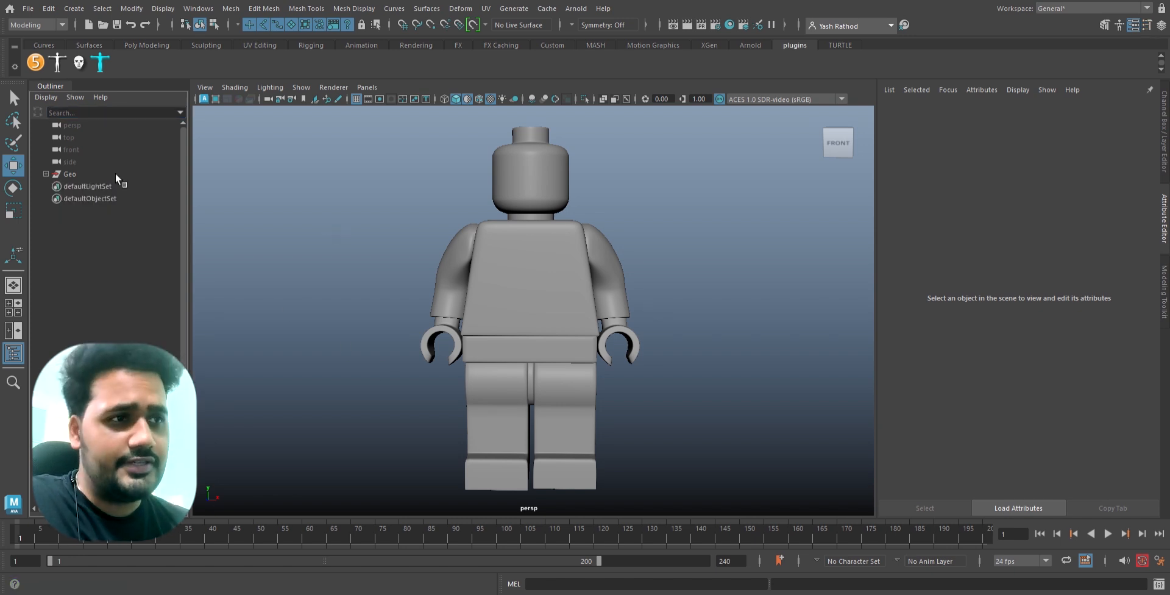
click(47, 70)
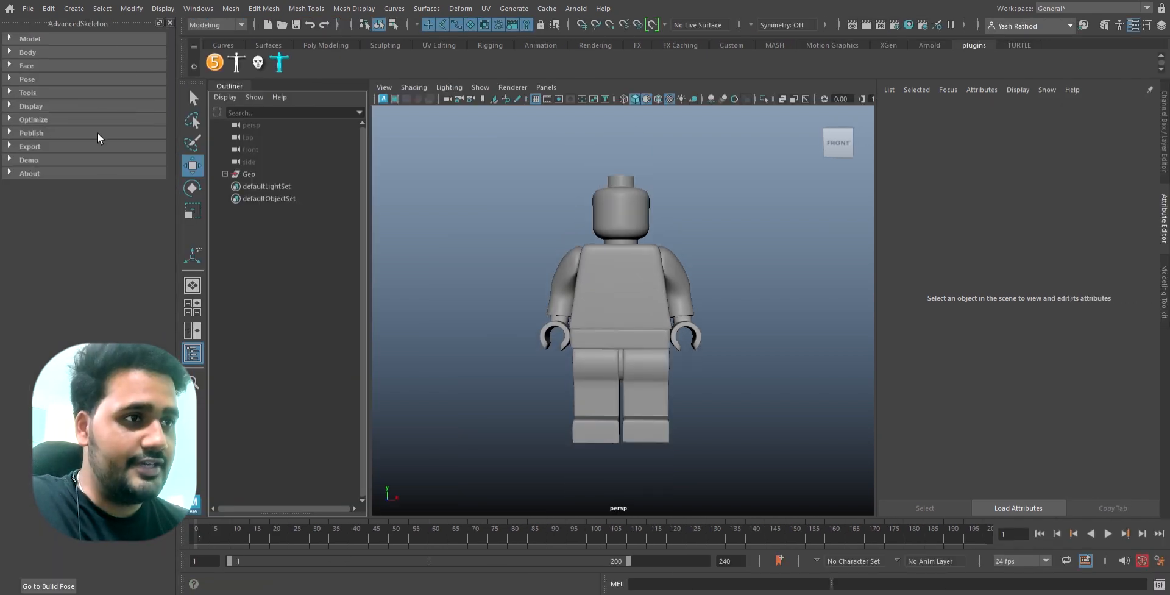
click(17, 42)
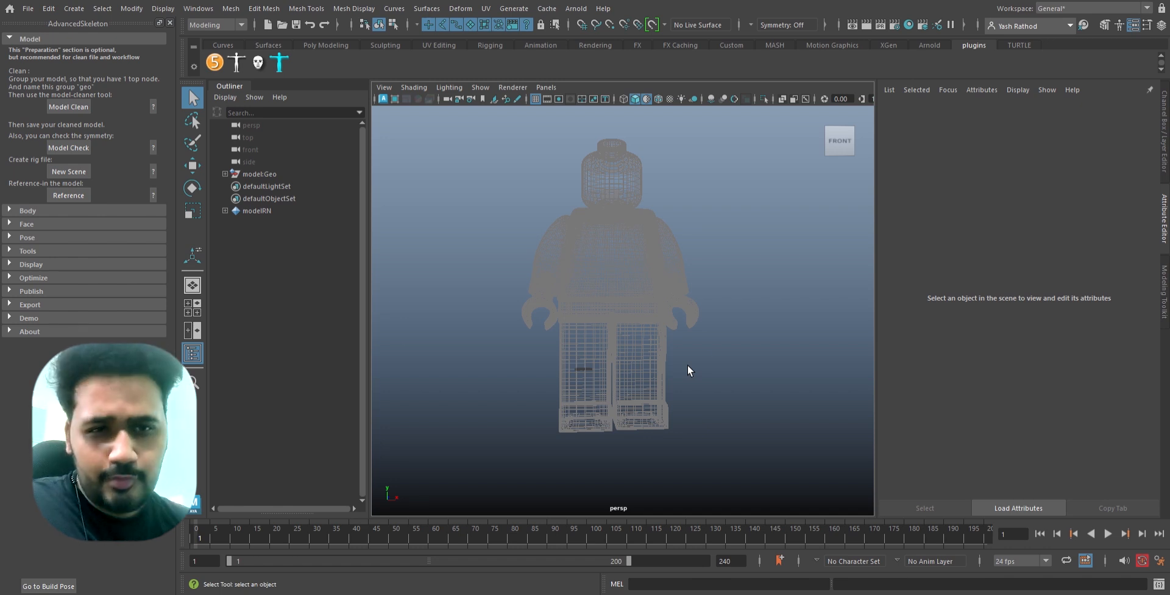
Step: Scale the model:Geo group down uniformly to about 0.263
alt+drag(724, 350, 729, 352)
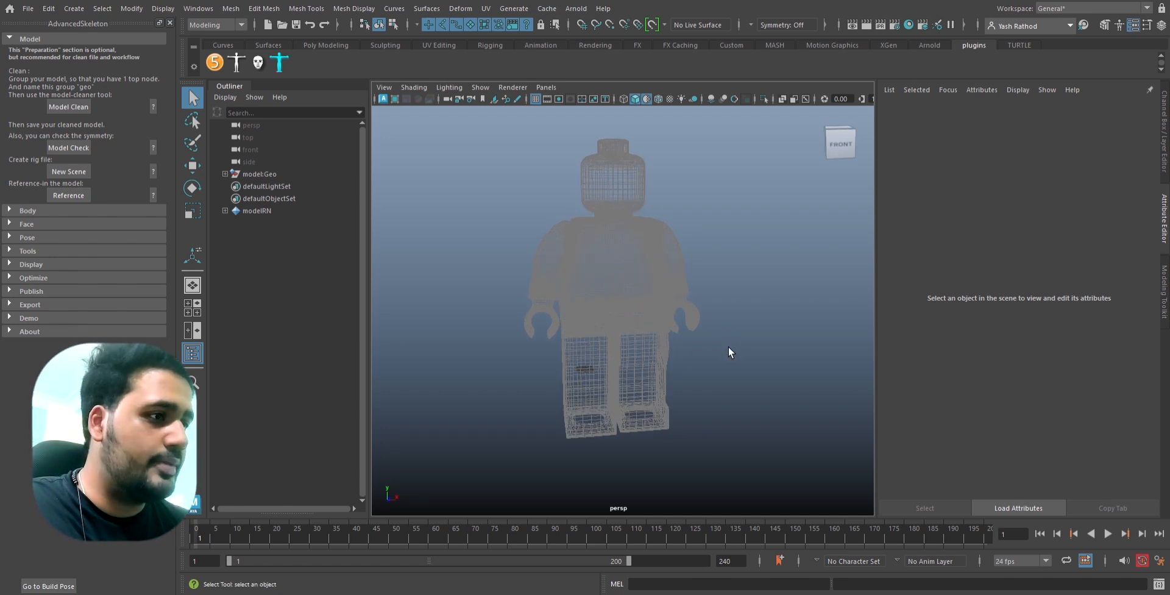
click(300, 176)
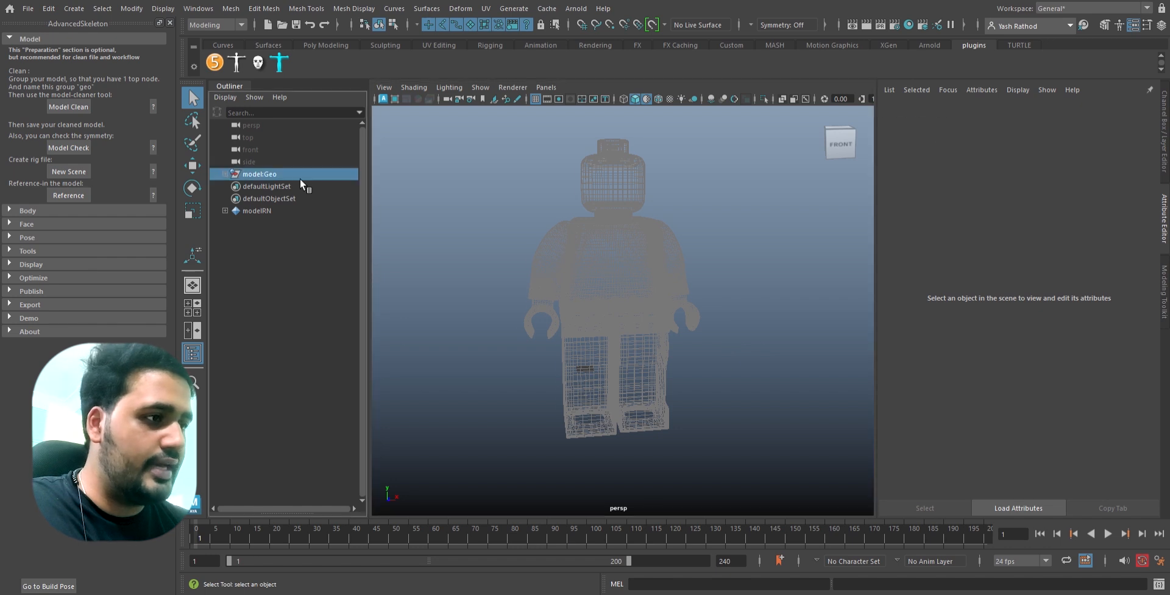
alt+drag(582, 390, 648, 340)
key(r)
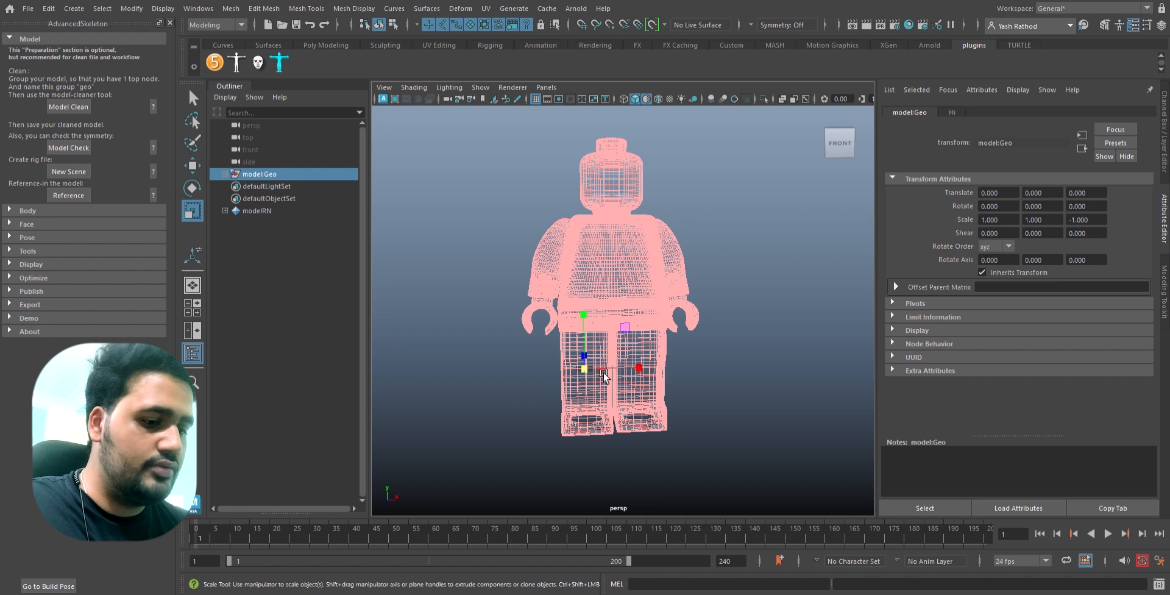
drag(600, 374, 413, 373)
key(f)
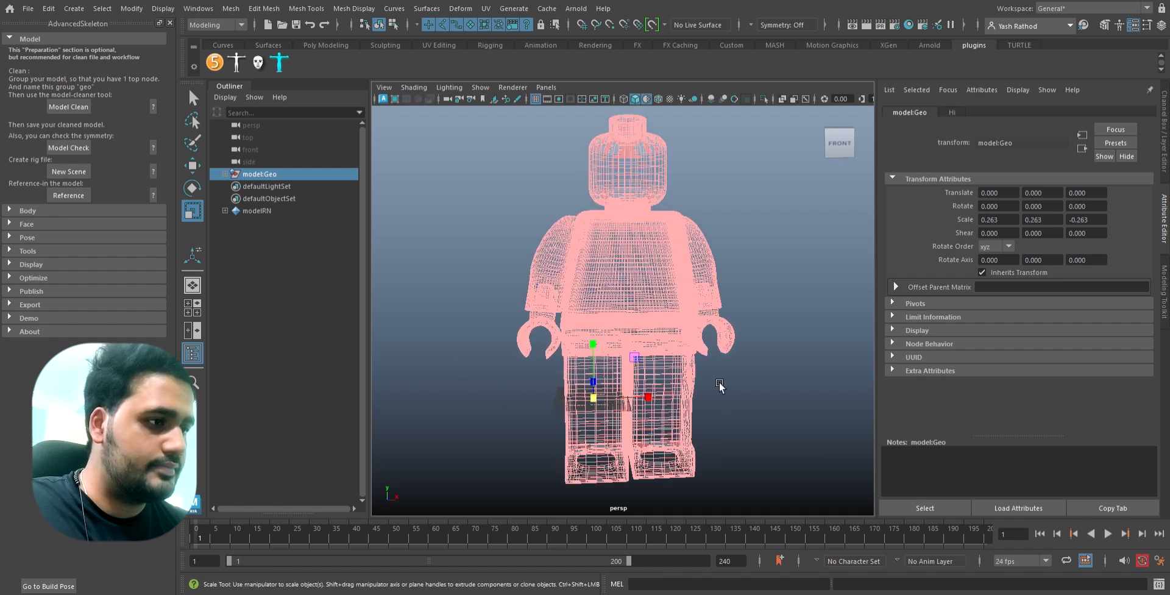
Step: Move model:Geo sideways in the front view to about -14.239 on X
key(space)
key(space)
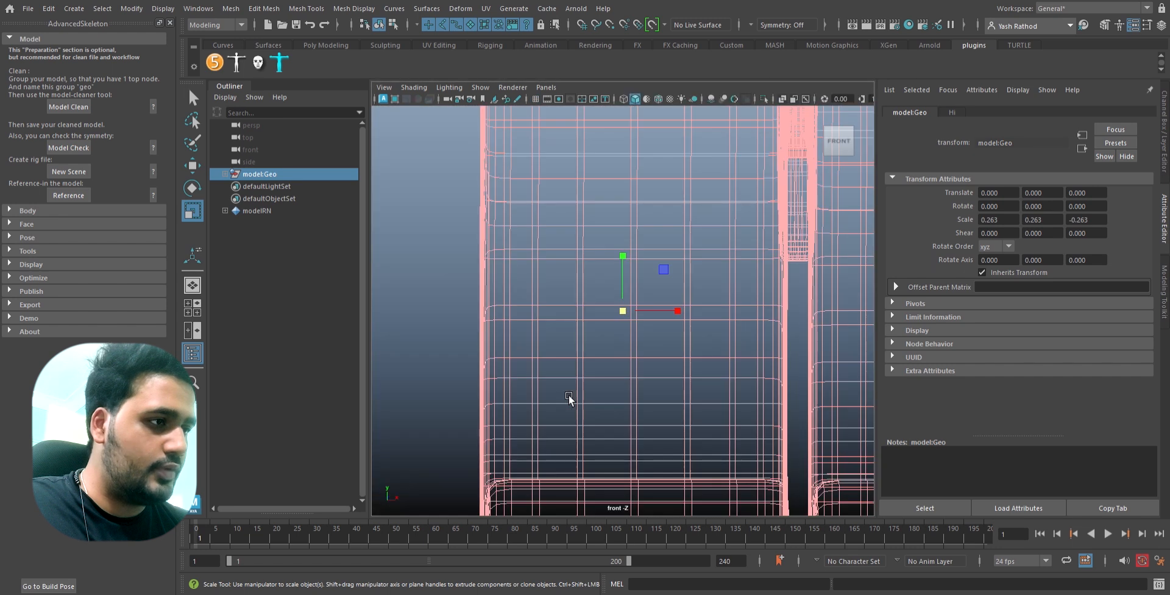
scroll(570, 396, down, 3)
scroll(572, 397, down, 3)
key(w)
drag(676, 312, 650, 318)
key(space)
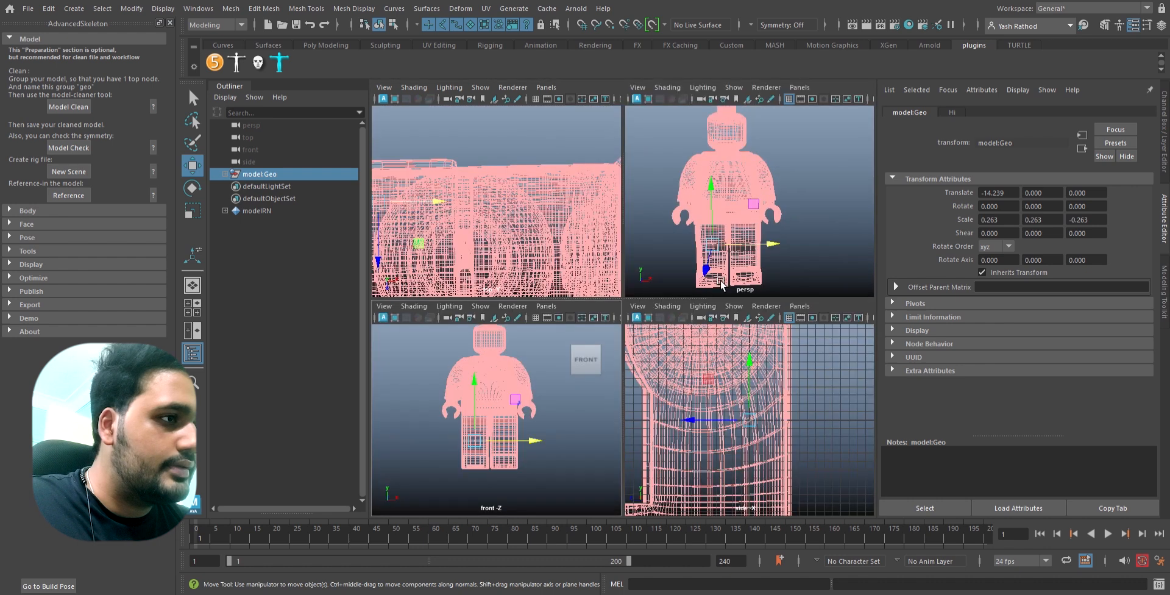
key(space)
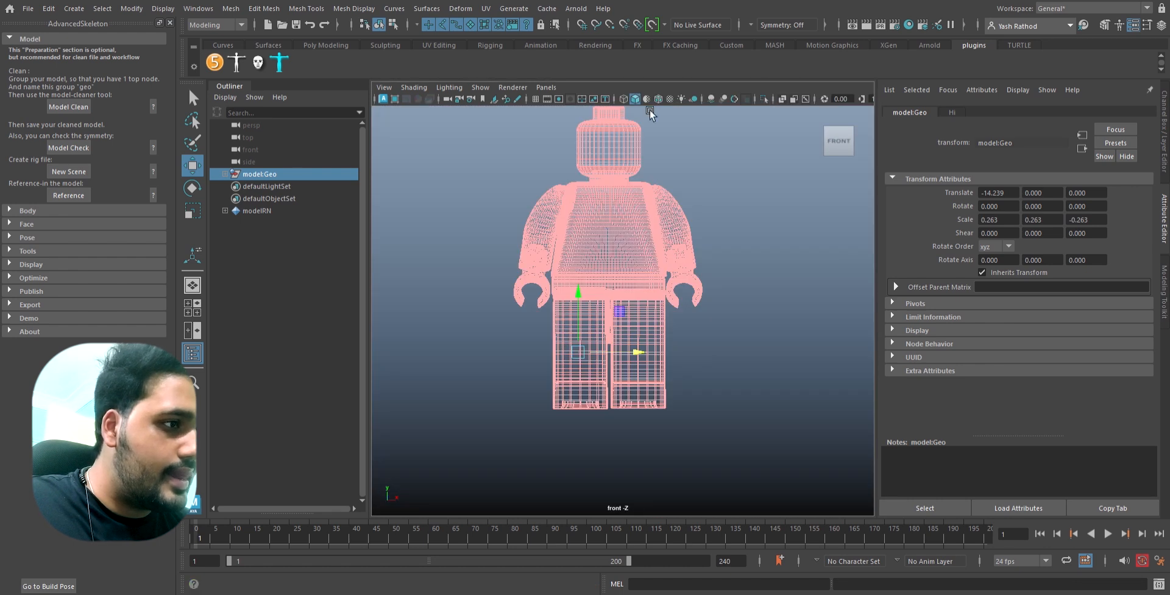
Step: Show the grid in the front view, shift model:Geo to about -9.493 on X and scale it to about 0.182
click(536, 99)
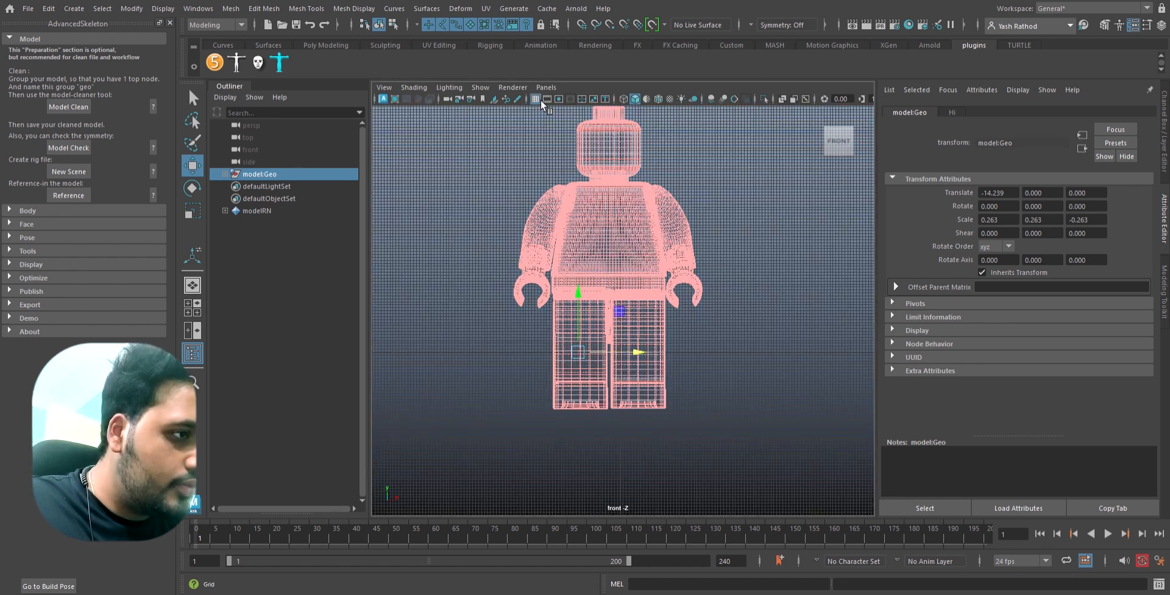
drag(640, 357, 514, 359)
key(r)
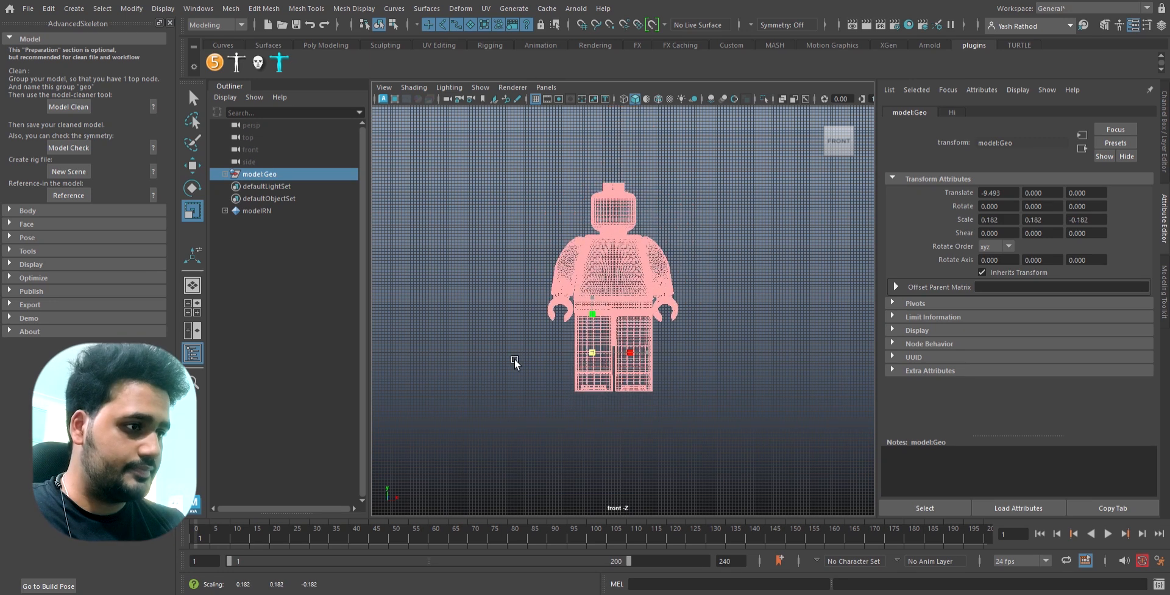
Step: Raise model:Geo to about 13.001 on Y so the feet meet the ground, and centre it at about -7.276 on X
key(w)
drag(644, 309, 652, 272)
scroll(770, 411, up, 3)
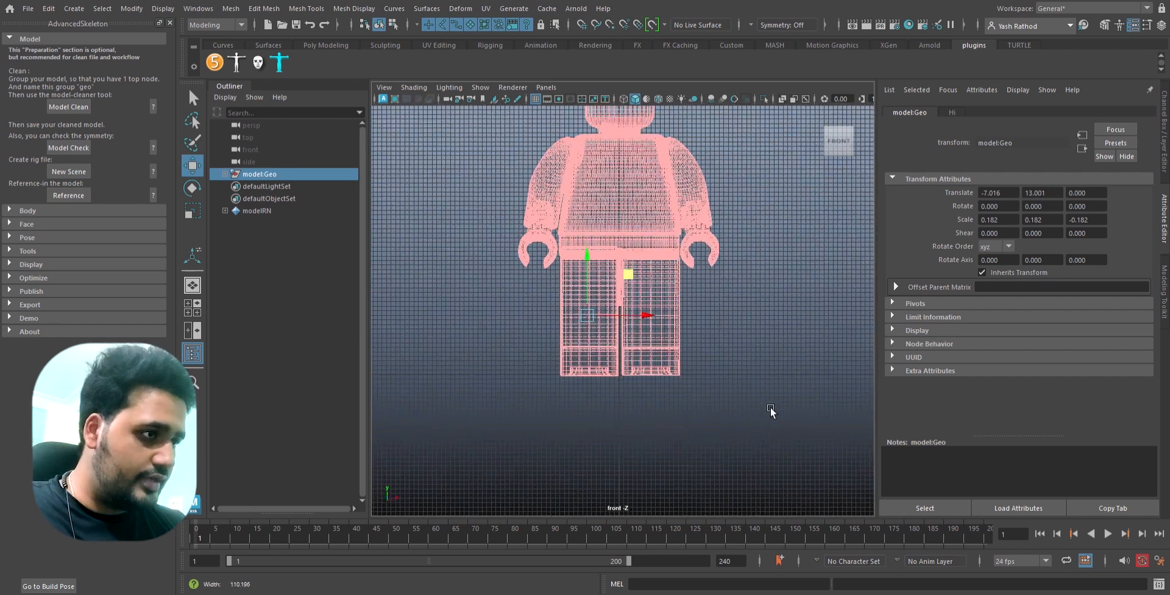
scroll(770, 411, up, 5)
drag(621, 251, 617, 248)
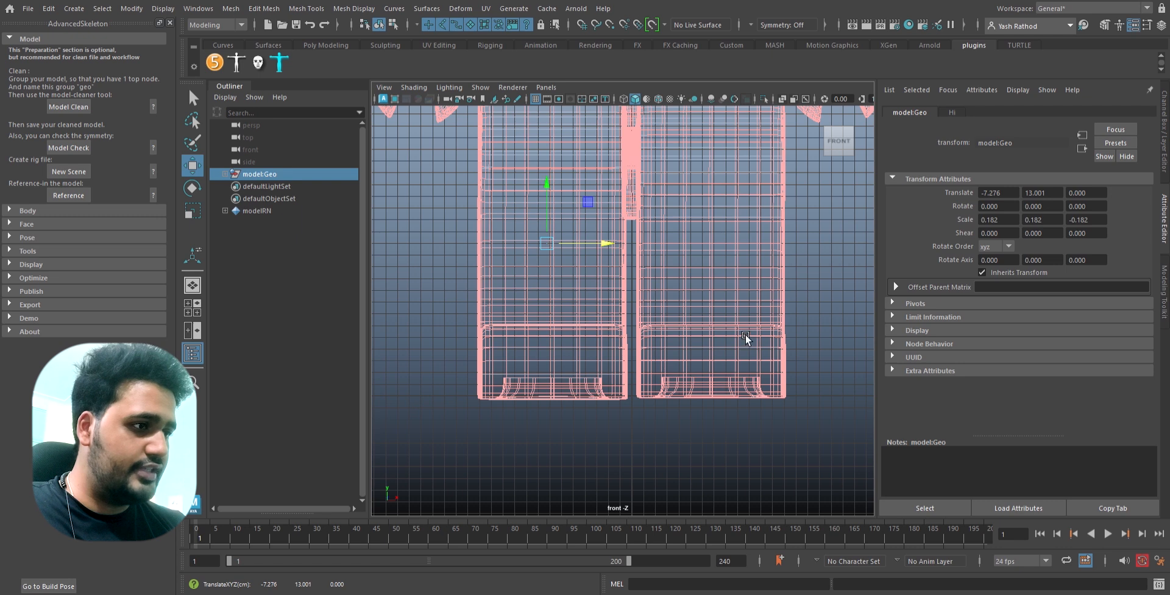
Step: Centre model:Geo front to back in the side view, at about -4.593 on Z
scroll(701, 336, down, 5)
key(space)
key(space)
alt+middle_drag(705, 325, 719, 472)
scroll(624, 347, down, 6)
alt+middle_drag(621, 251, 624, 337)
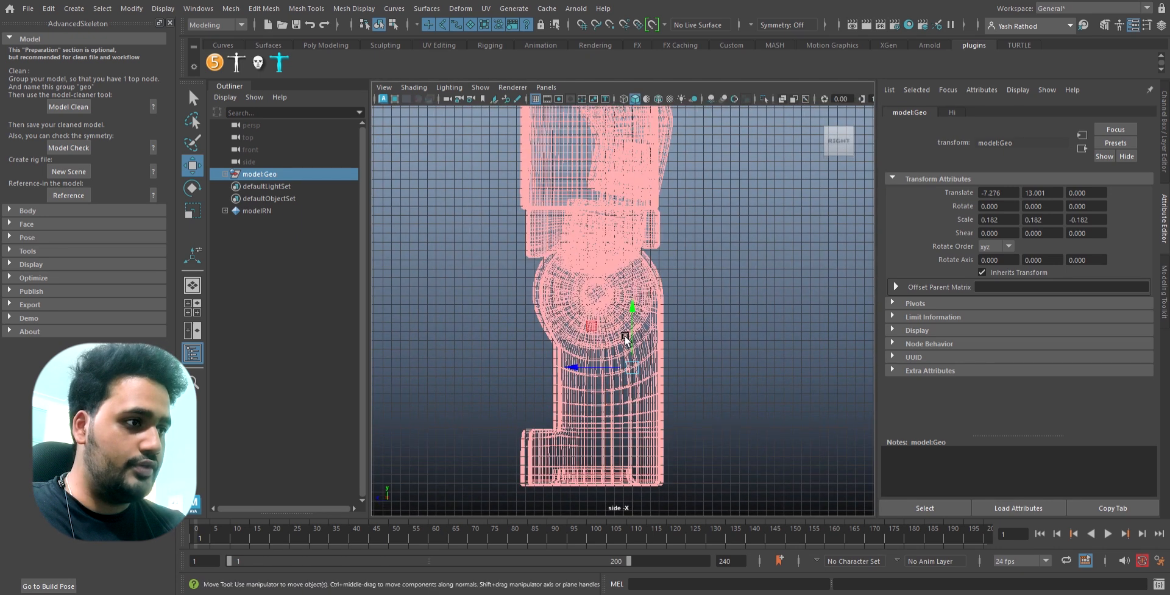
drag(572, 368, 612, 373)
alt+middle_drag(661, 308, 660, 448)
scroll(660, 448, down, 2)
alt+middle_drag(653, 285, 639, 190)
scroll(634, 360, down, 1)
alt+middle_drag(632, 365, 634, 239)
drag(604, 295, 612, 296)
alt+middle_drag(638, 212, 633, 413)
alt+middle_drag(650, 269, 650, 384)
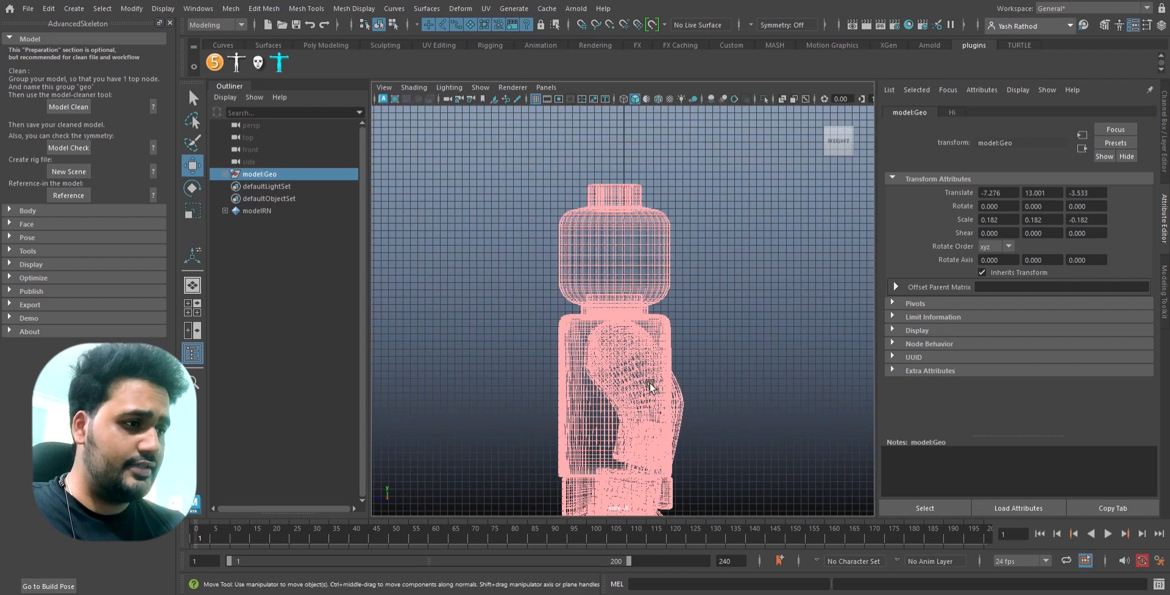
alt+middle_drag(636, 447, 607, 300)
scroll(633, 377, down, 2)
drag(619, 437, 625, 440)
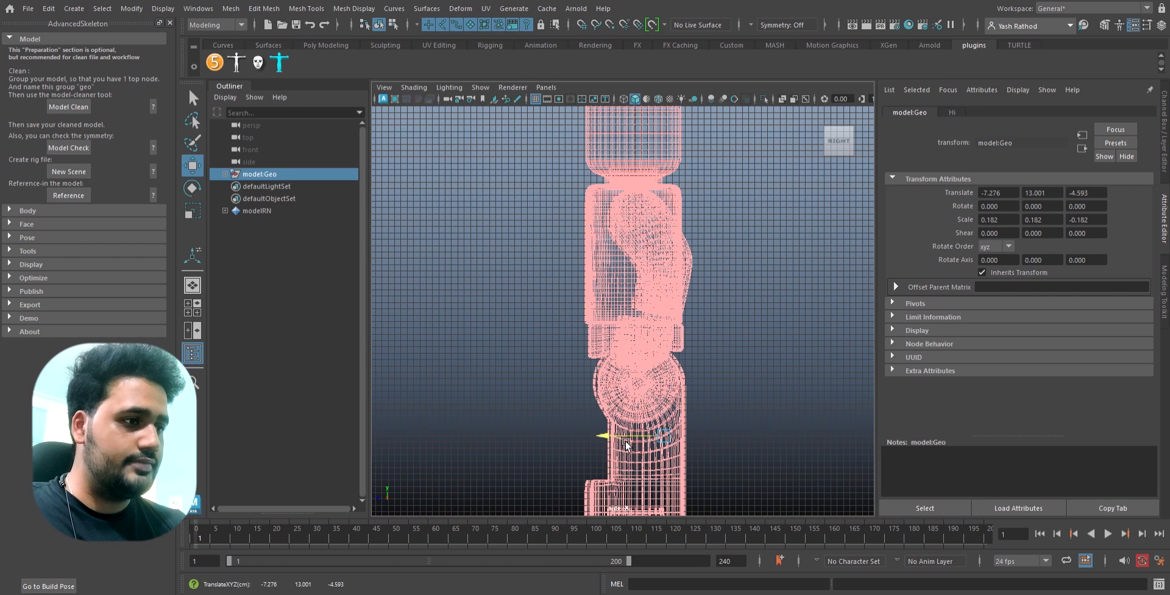
Step: Examine the model's placement against the grid centre in the side, front and perspective views
alt+middle_drag(635, 308, 629, 416)
key(space)
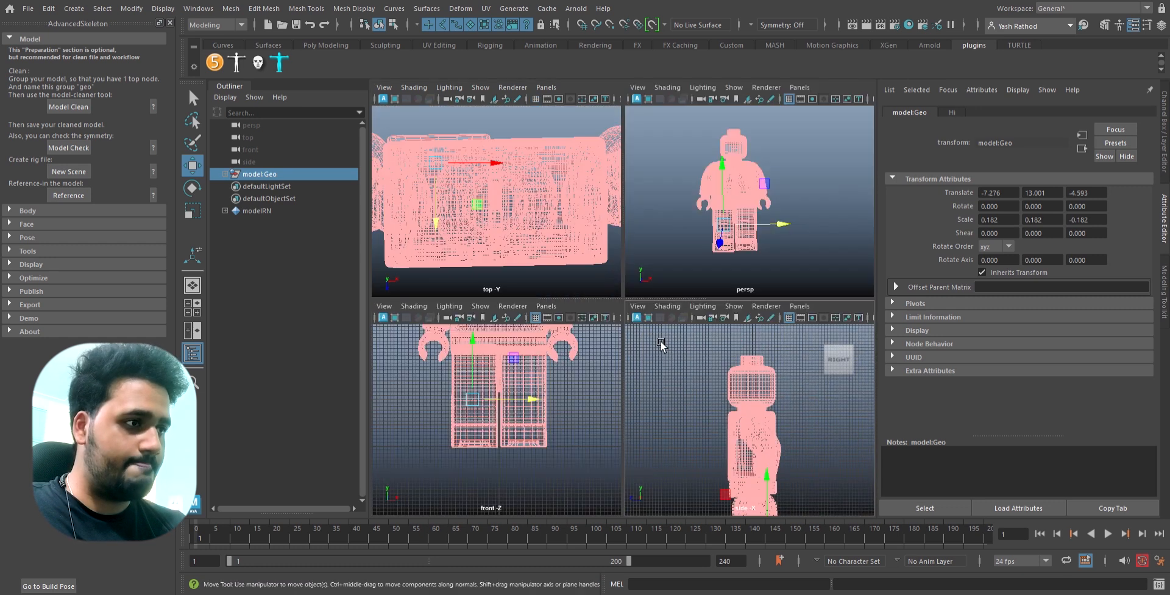
key(space)
scroll(616, 338, down, 1)
alt+middle_drag(675, 198, 655, 431)
scroll(684, 348, down, 1)
alt+middle_drag(629, 360, 615, 302)
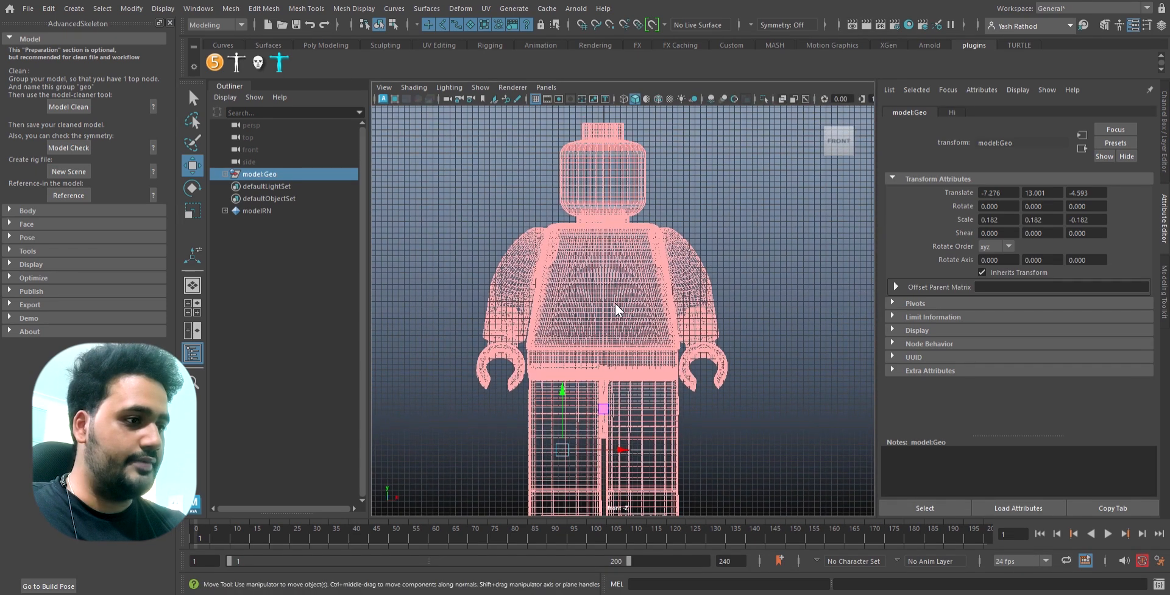
key(space)
key(space)
alt+drag(791, 311, 772, 332)
alt+drag(694, 384, 718, 368)
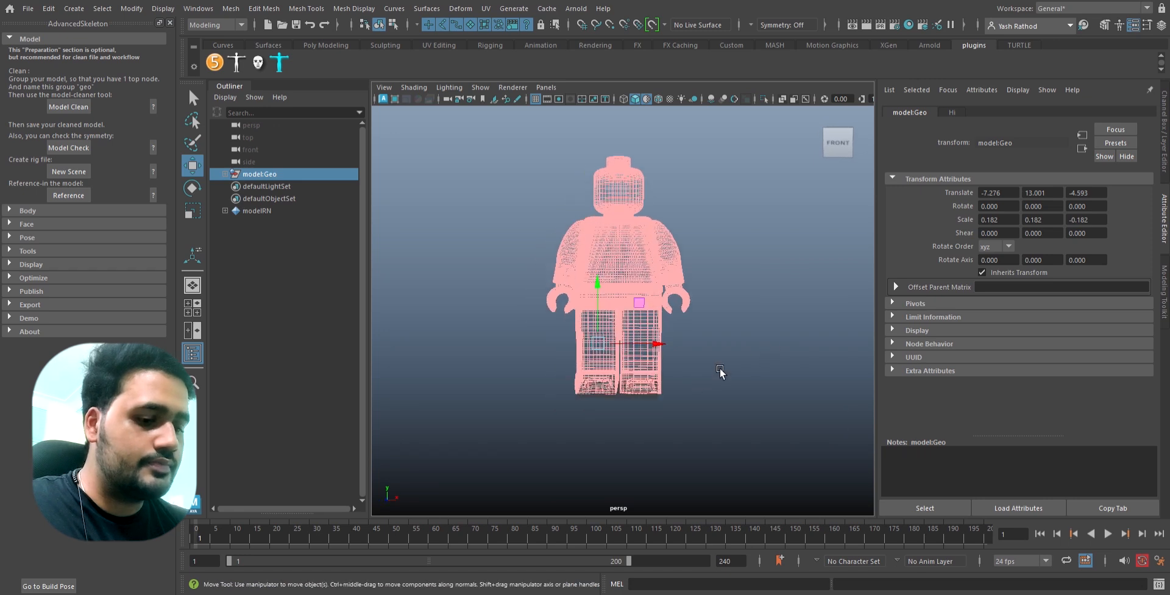
Step: Deselect the model and change the viewport background to black for clearer wireframe display
click(488, 225)
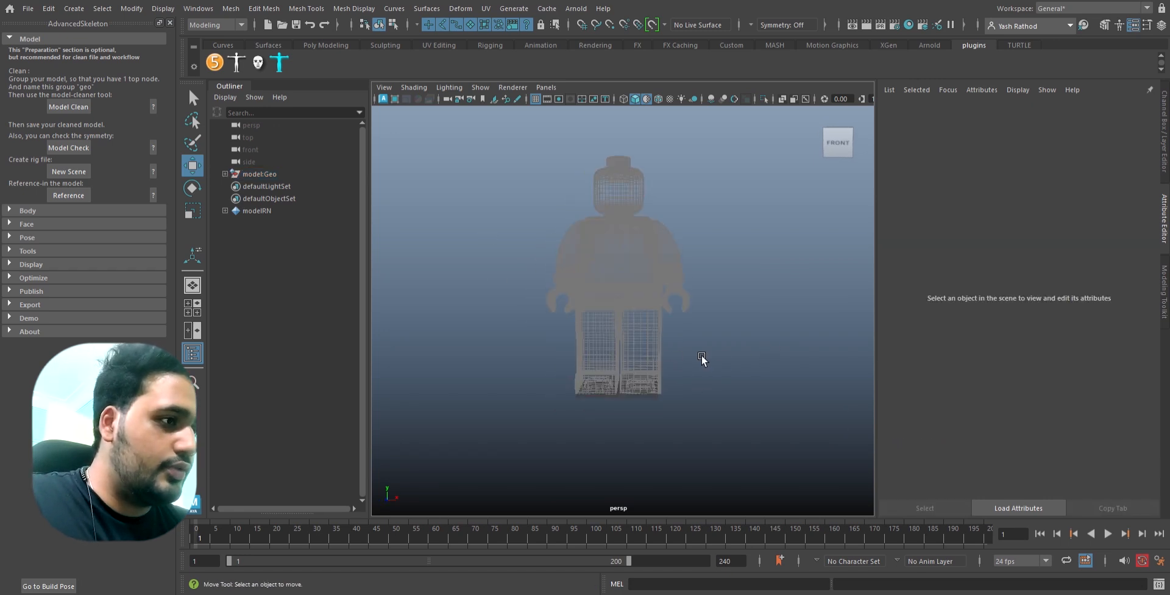
key(alt+b)
alt+drag(721, 359, 771, 370)
alt+right_drag(622, 375, 767, 372)
alt+drag(767, 373, 736, 365)
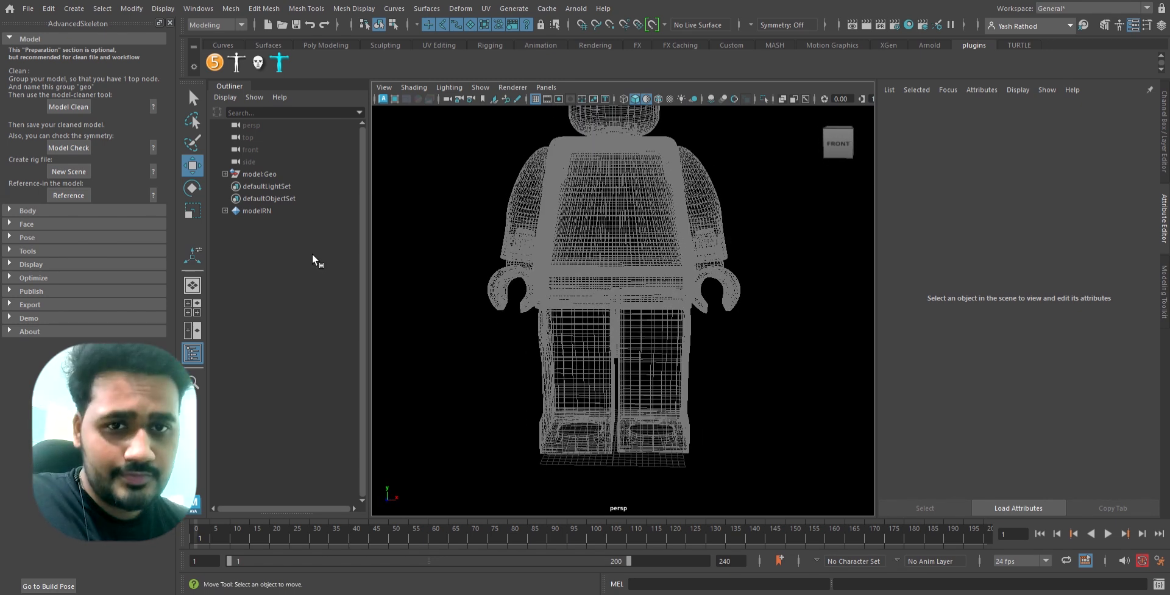
Step: Import the biped.ma fit skeleton from AdvancedSkeleton's Body Fit options
click(18, 215)
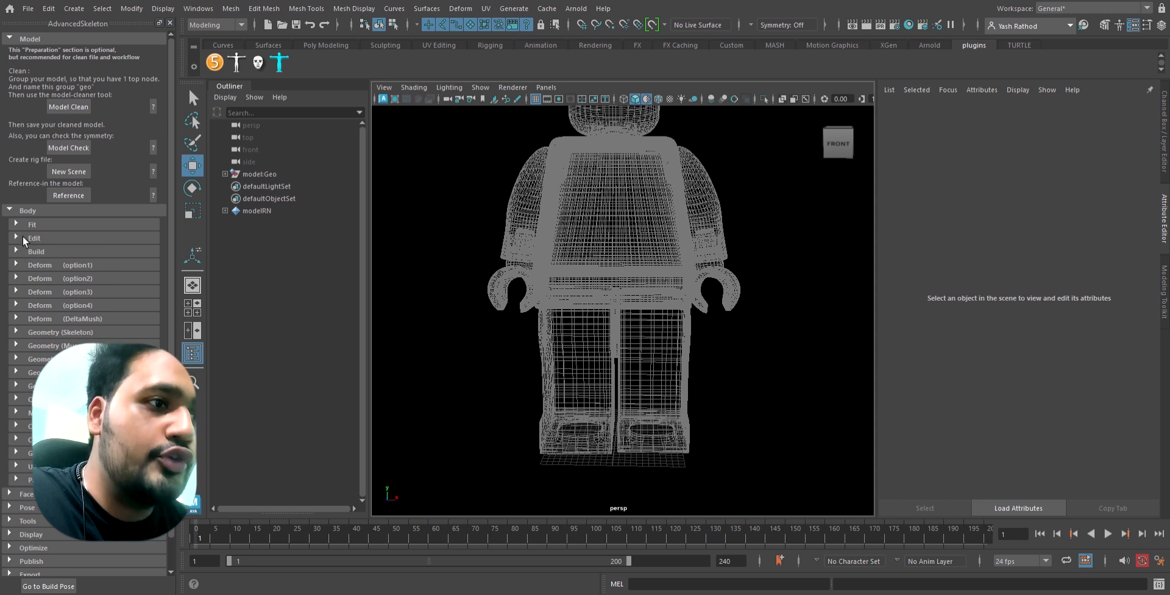
click(95, 225)
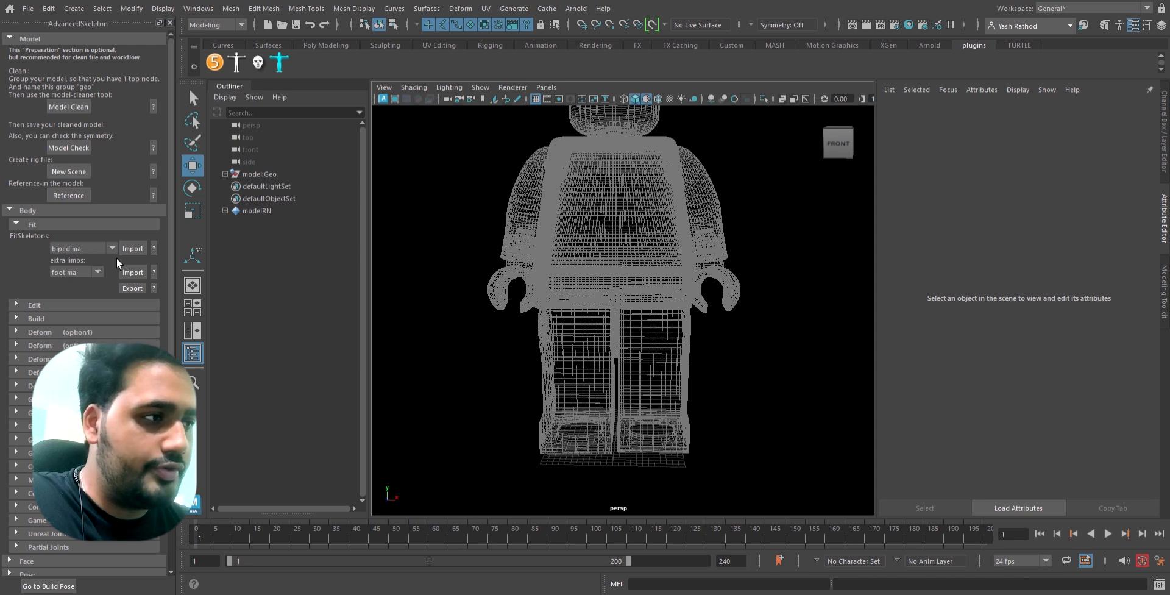
click(142, 251)
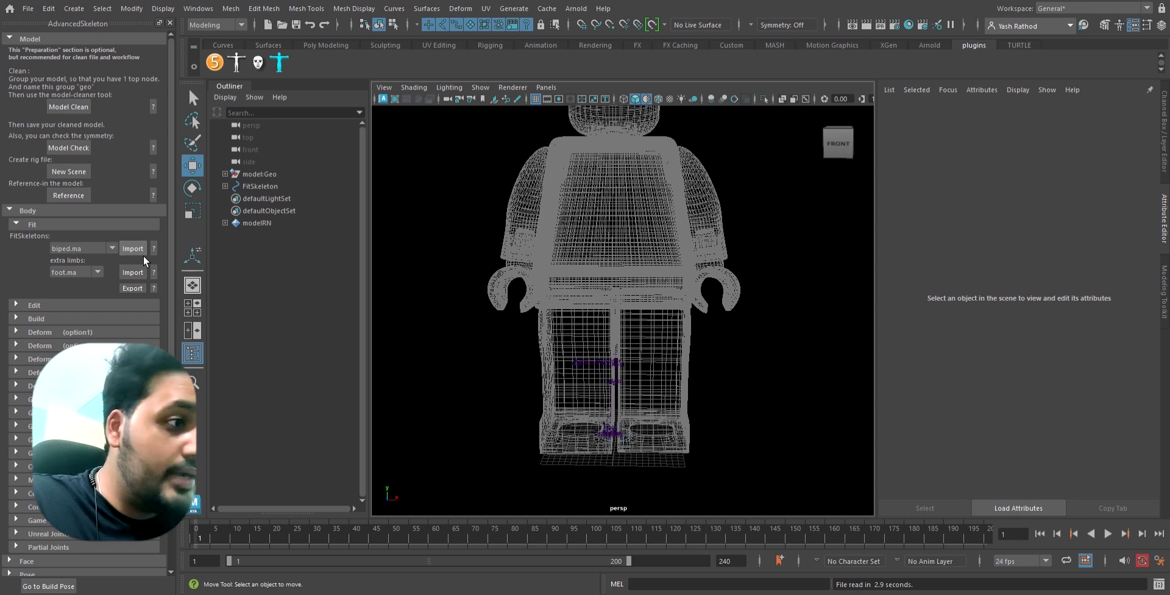
Step: Inspect the imported skeleton between the model's legs and change the viewport background to grey
scroll(616, 367, up, 8)
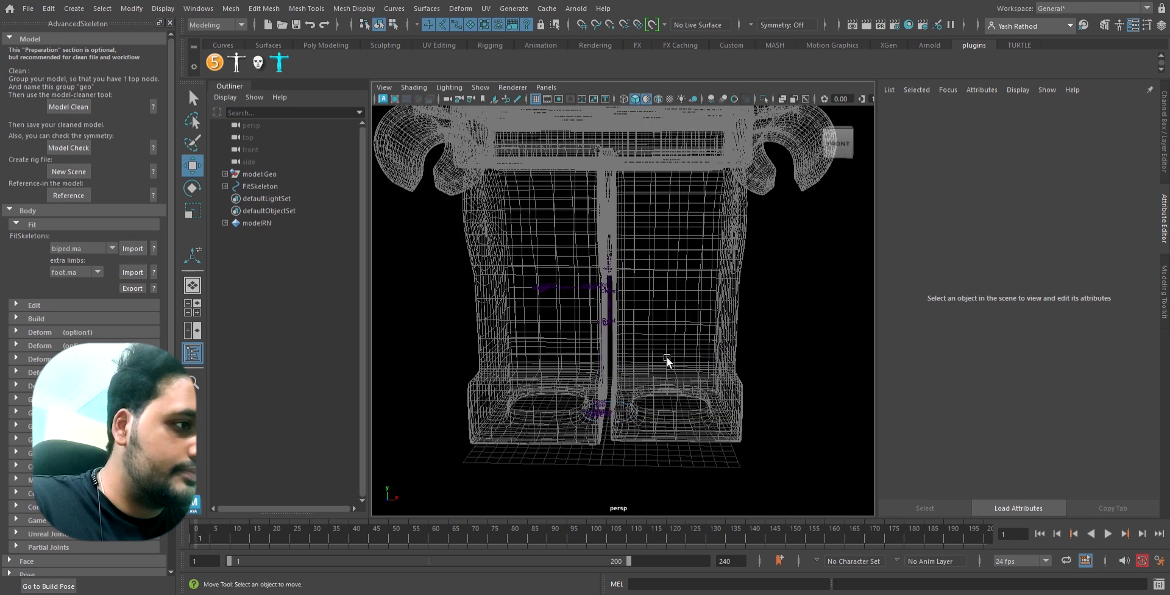
alt+drag(714, 356, 664, 339)
alt+middle_drag(629, 382, 622, 316)
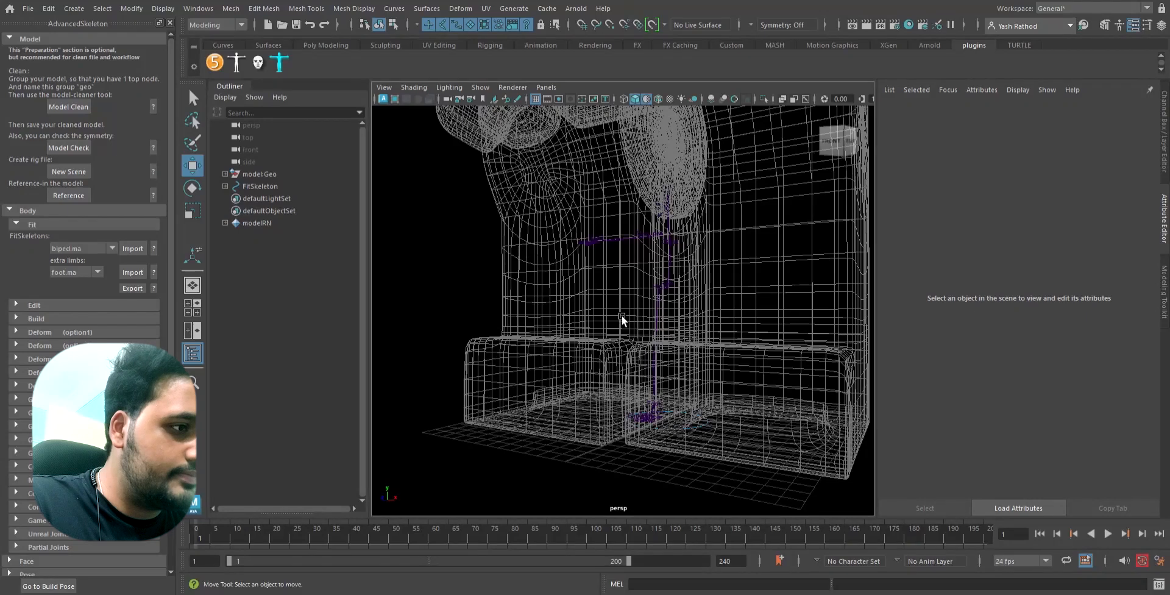
key(alt+b)
alt+drag(621, 316, 666, 343)
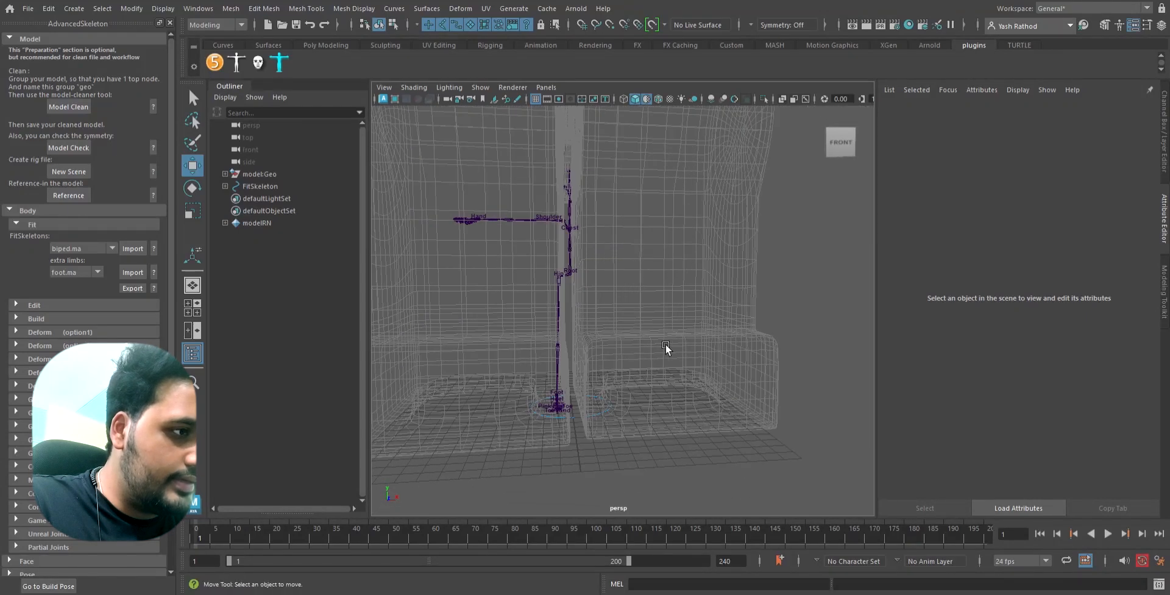
Step: Scale the whole FitSkeleton up uniformly to roughly match the minifigure's size
click(618, 411)
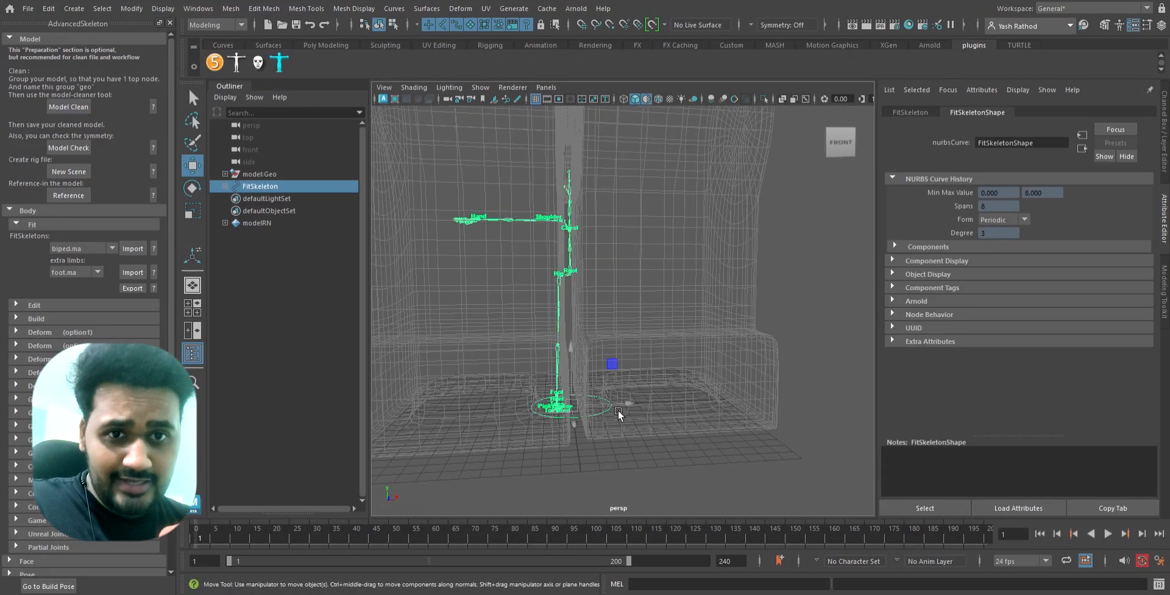
scroll(618, 411, down, 3)
key(r)
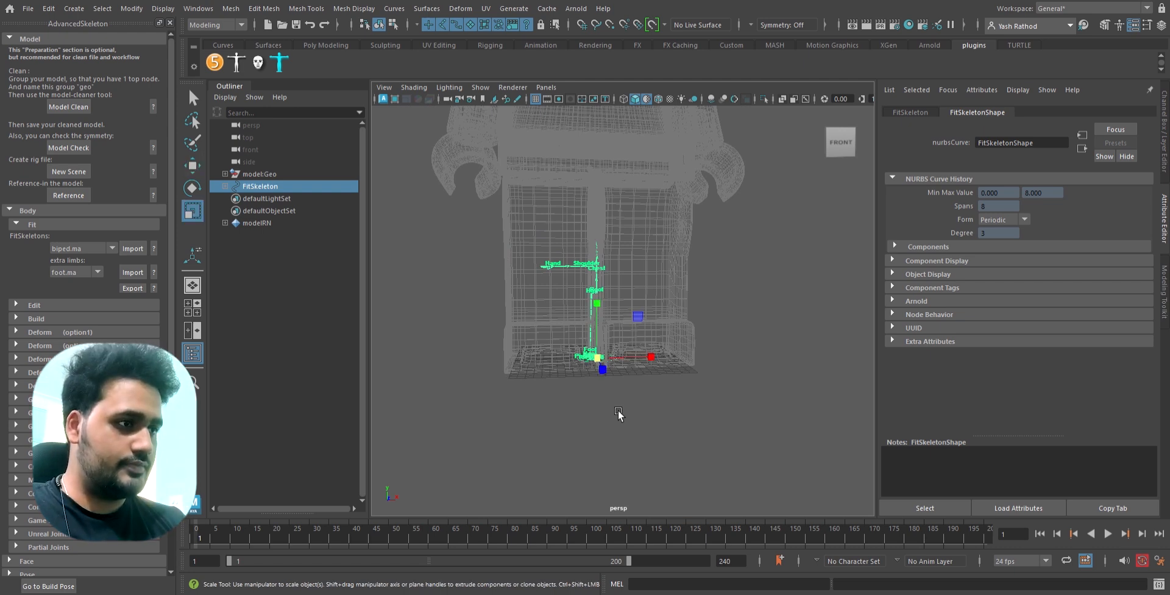
drag(599, 359, 945, 397)
scroll(765, 418, down, 3)
alt+drag(670, 378, 705, 398)
mouse_move(630, 384)
mouse_down()
mouse_move(685, 393)
mouse_move(687, 415)
mouse_move(624, 396)
mouse_move(628, 384)
mouse_up()
Step: Examine the Root joint's position inside the torso against the model in the side view
key(space)
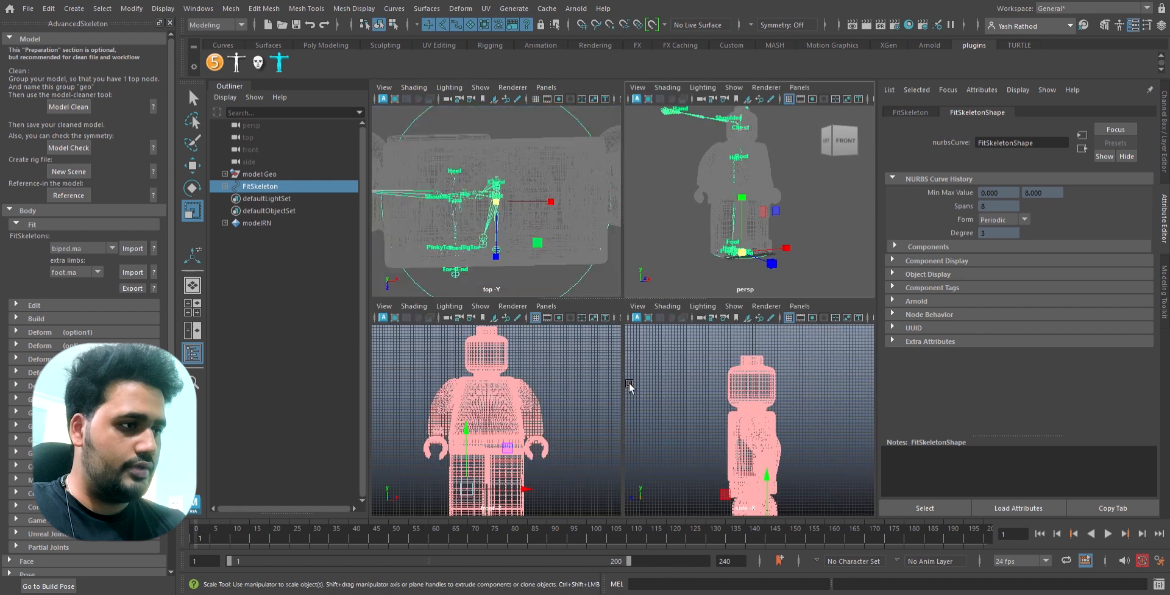
key(space)
scroll(722, 445, up, 8)
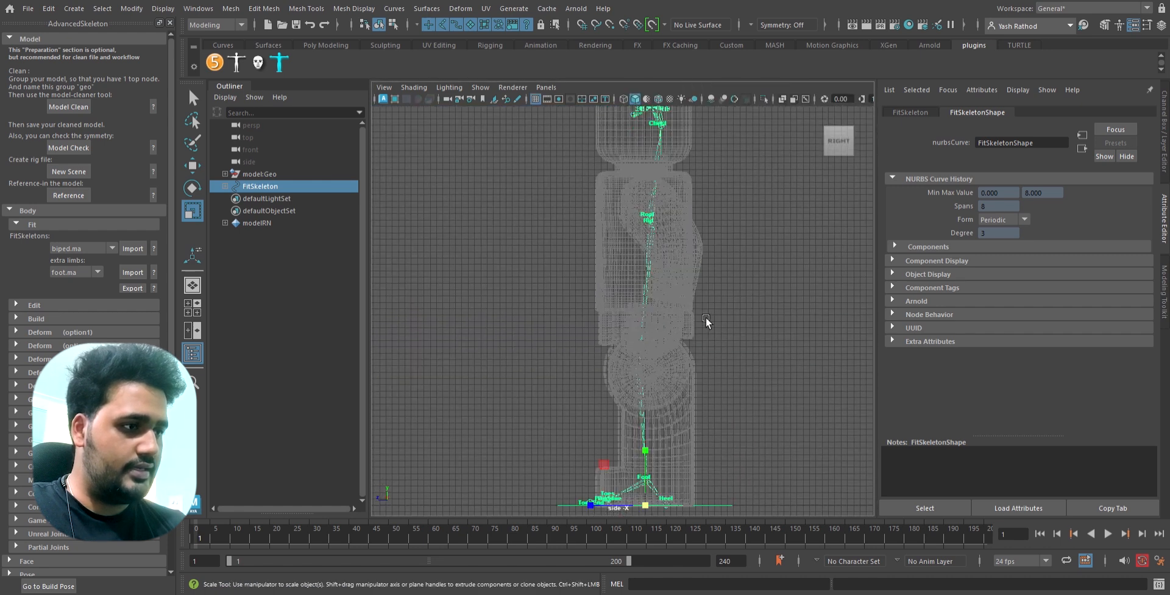
click(670, 366)
mouse_move(682, 379)
alt+middle_down()
mouse_move(661, 381)
mouse_move(627, 244)
mouse_move(690, 376)
alt+middle_up()
scroll(640, 298, down, 3)
alt+middle_drag(687, 224, 689, 318)
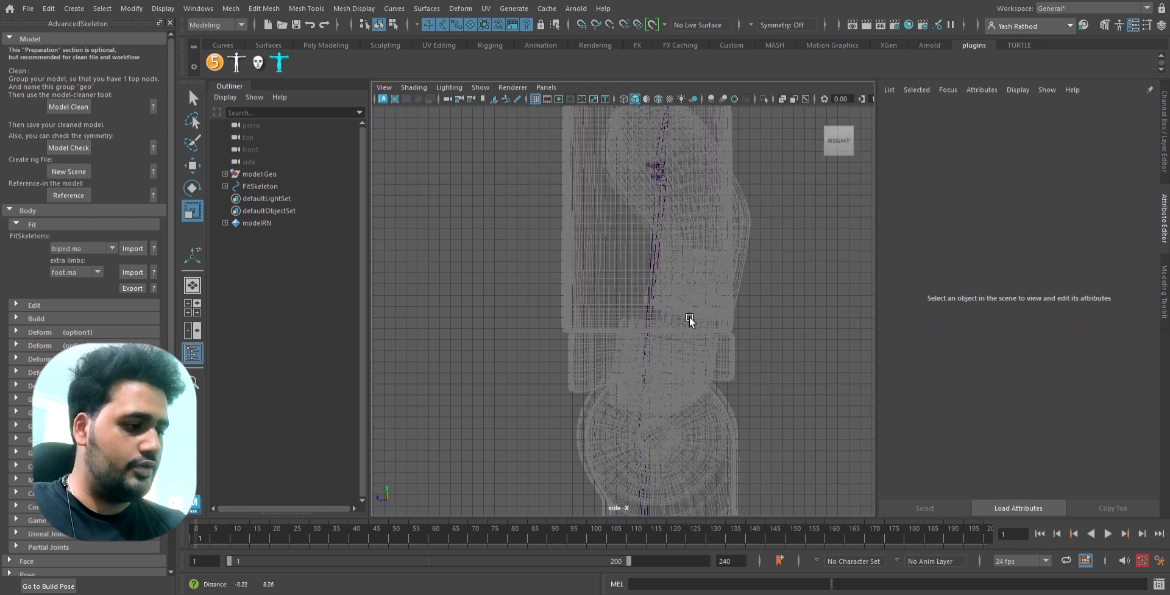
click(668, 177)
alt+middle_drag(694, 240, 674, 293)
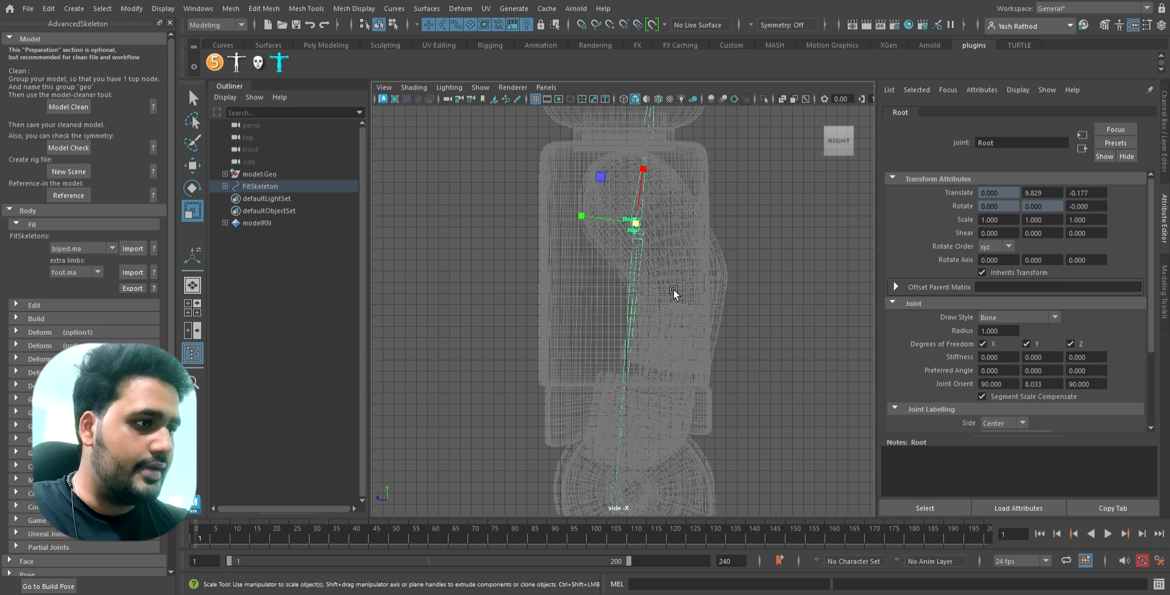
key(d)
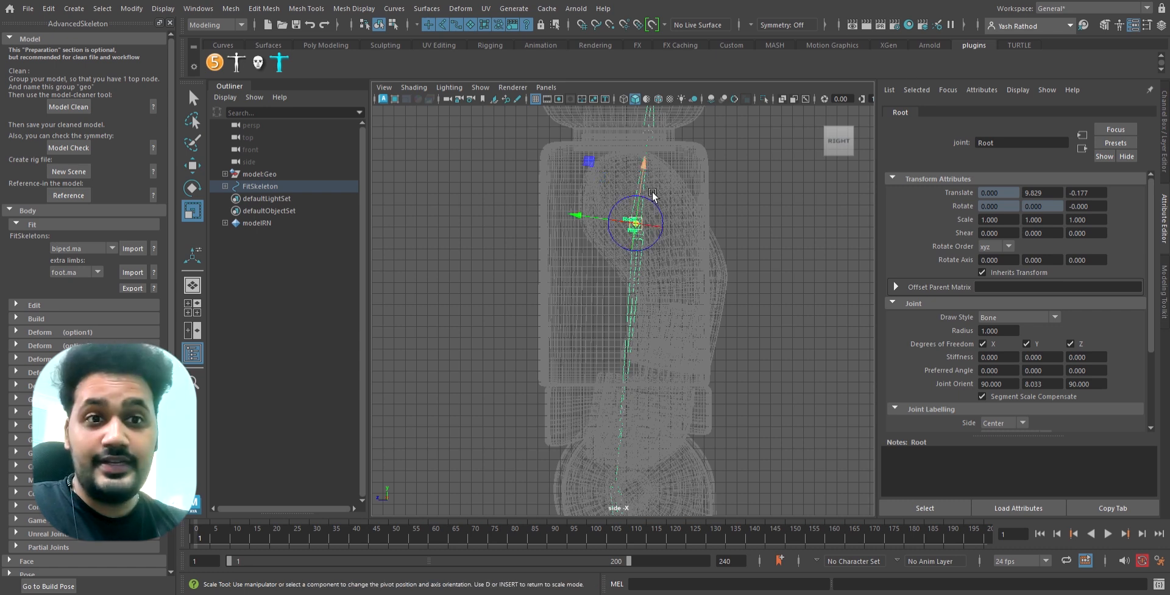
mouse_move(594, 221)
mouse_down()
mouse_move(568, 219)
mouse_move(646, 223)
mouse_move(595, 227)
mouse_up()
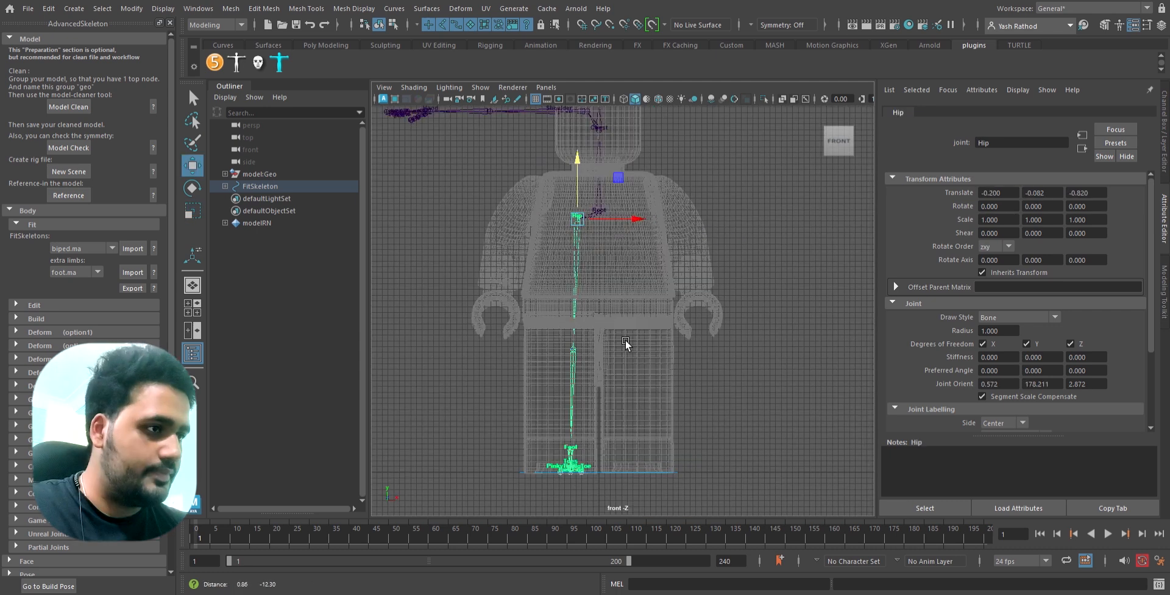
Step: Try to lower only the Hip joint to the waist and shift it outward in the front view
mouse_move(625, 368)
alt+middle_down()
mouse_move(623, 336)
mouse_move(643, 357)
alt+middle_up()
alt+right_drag(644, 357, 697, 387)
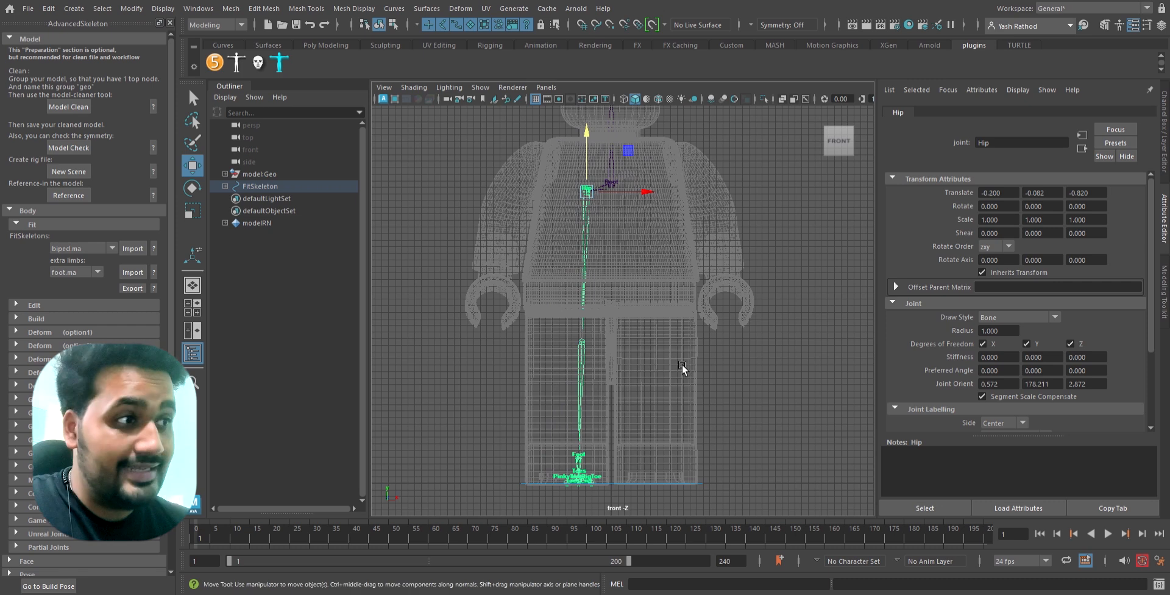
key(d)
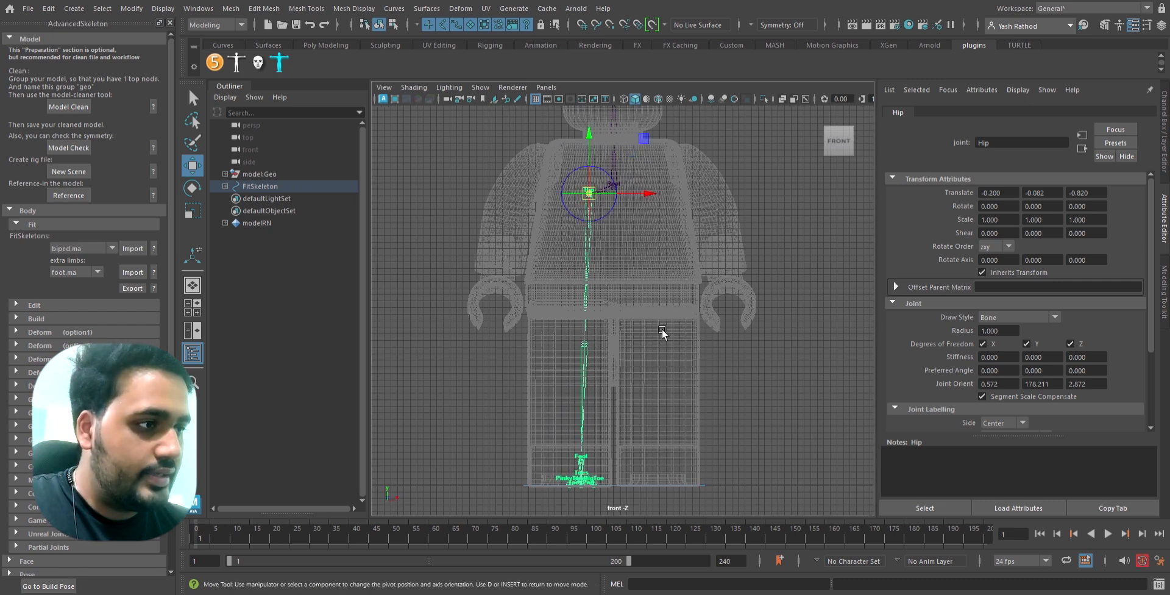
drag(600, 137, 600, 248)
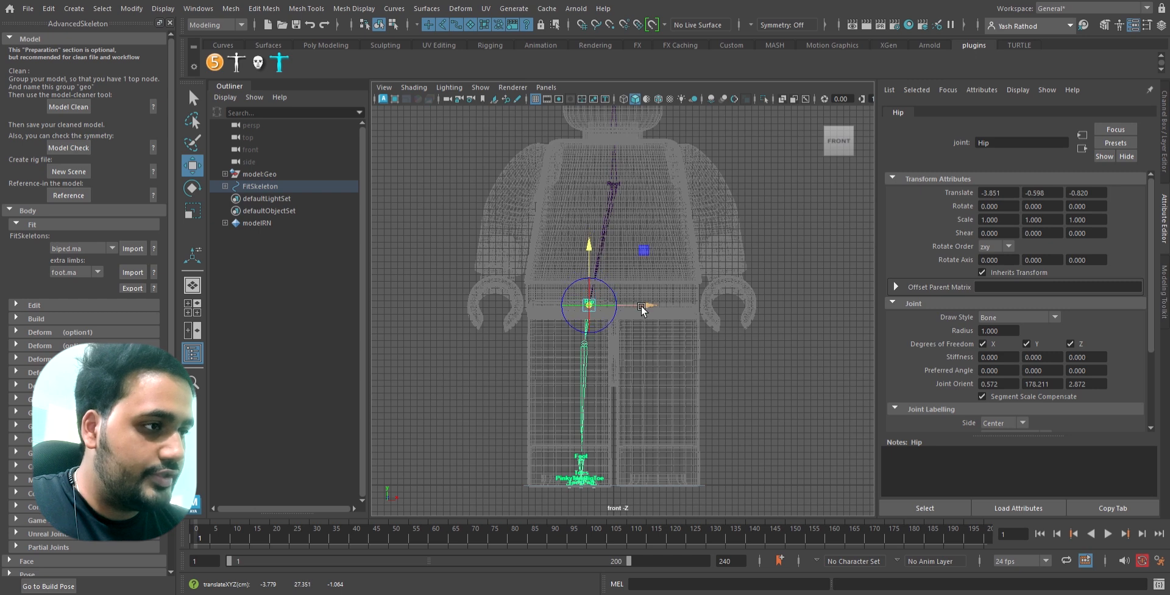
drag(652, 309, 636, 309)
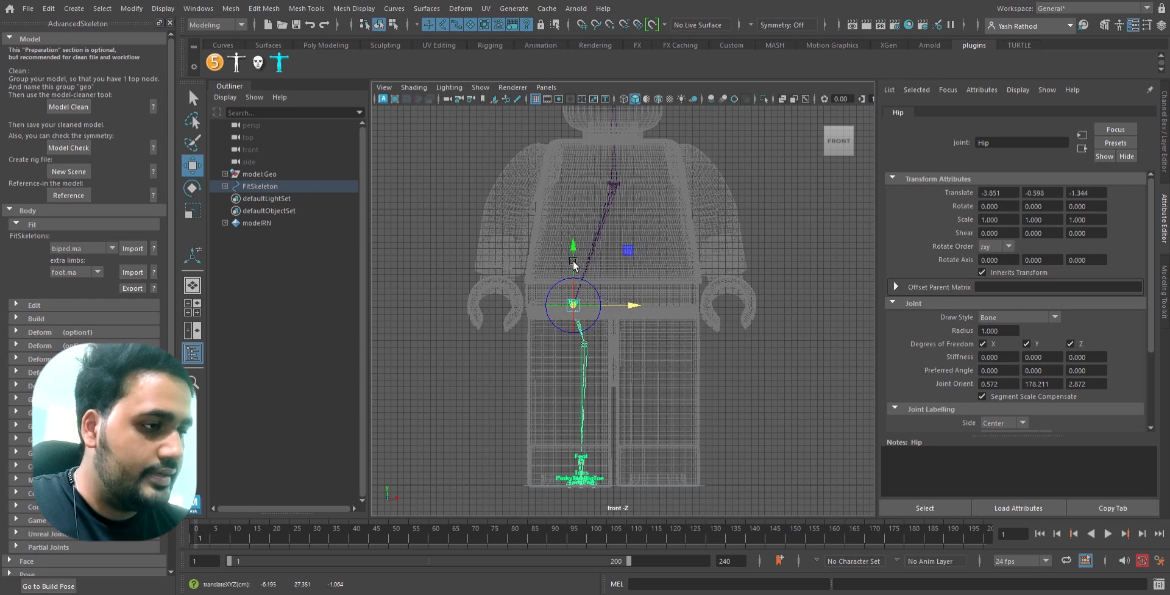
key(Down)
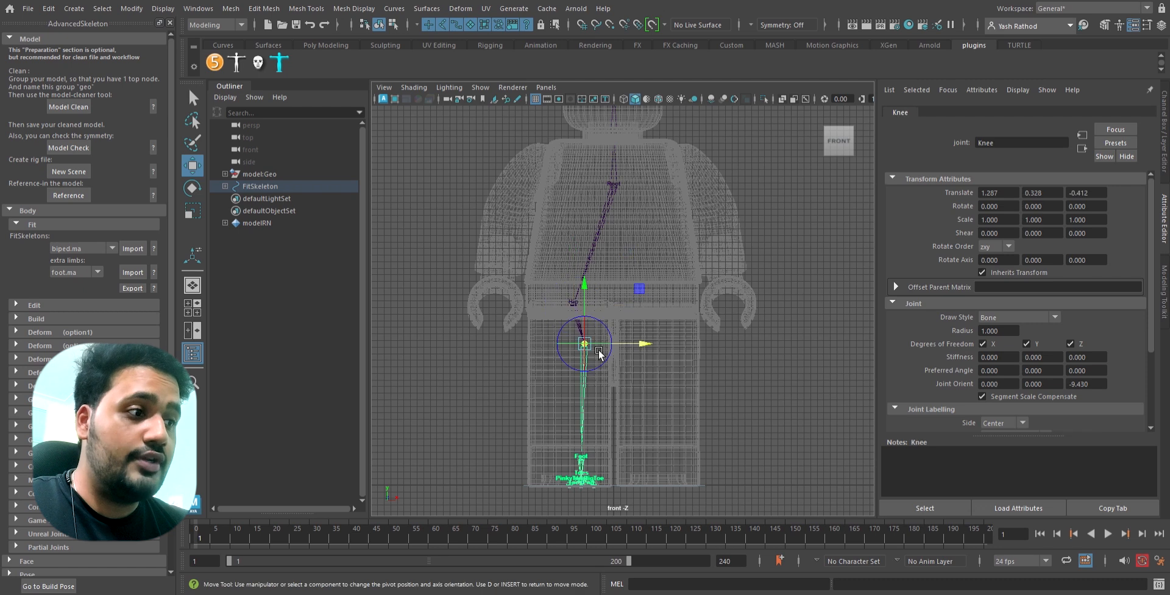
key(ctrl+z)
key(ctrl+z)
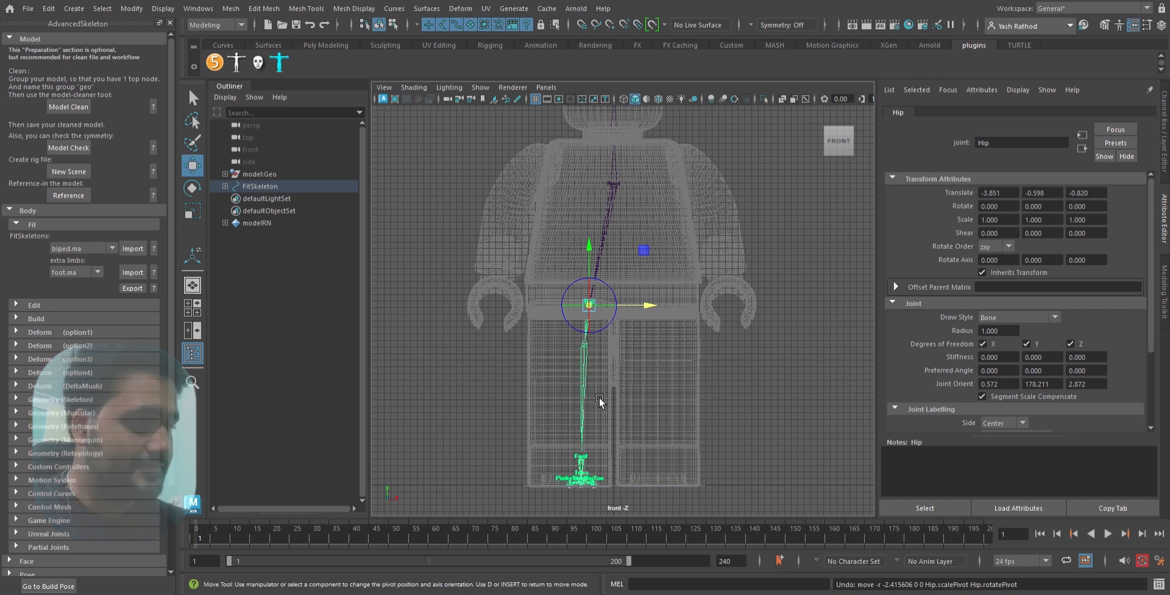
Step: Try shifting the Knee joint sideways, and undo the joint moves made so far on the leg
click(585, 344)
drag(653, 296, 640, 306)
key(ctrl+z)
key(ctrl+z)
key(ctrl+z)
click(657, 346)
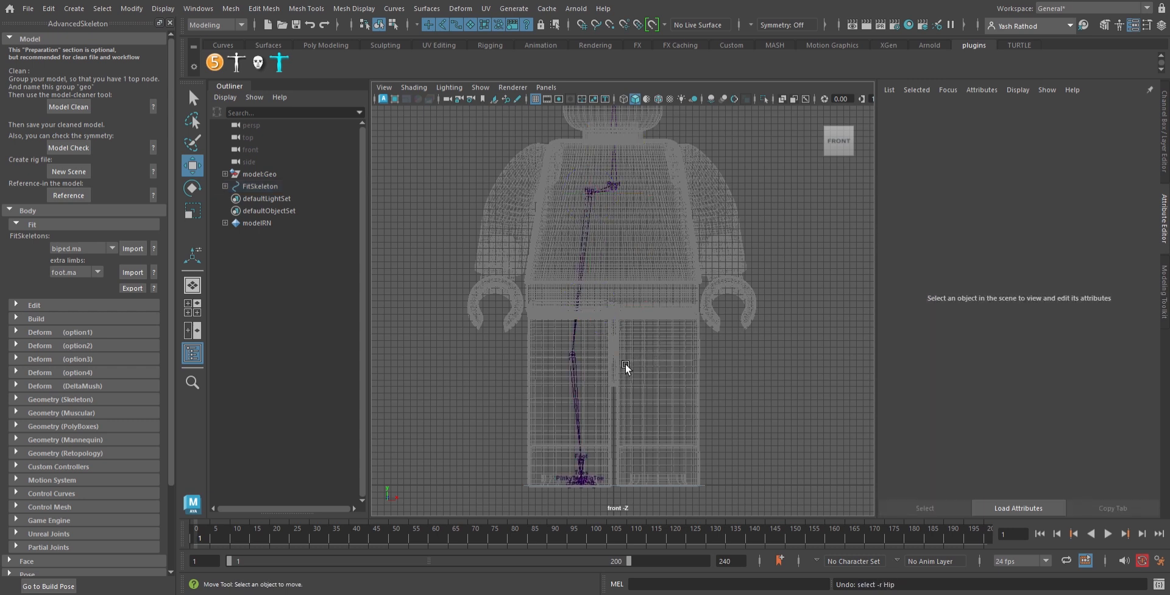
click(574, 355)
drag(631, 360, 643, 362)
key(ctrl+z)
Step: Move the Hip joint alone down to the waist and slightly outward, and lower the Root joint to the same height
key(d)
click(602, 199)
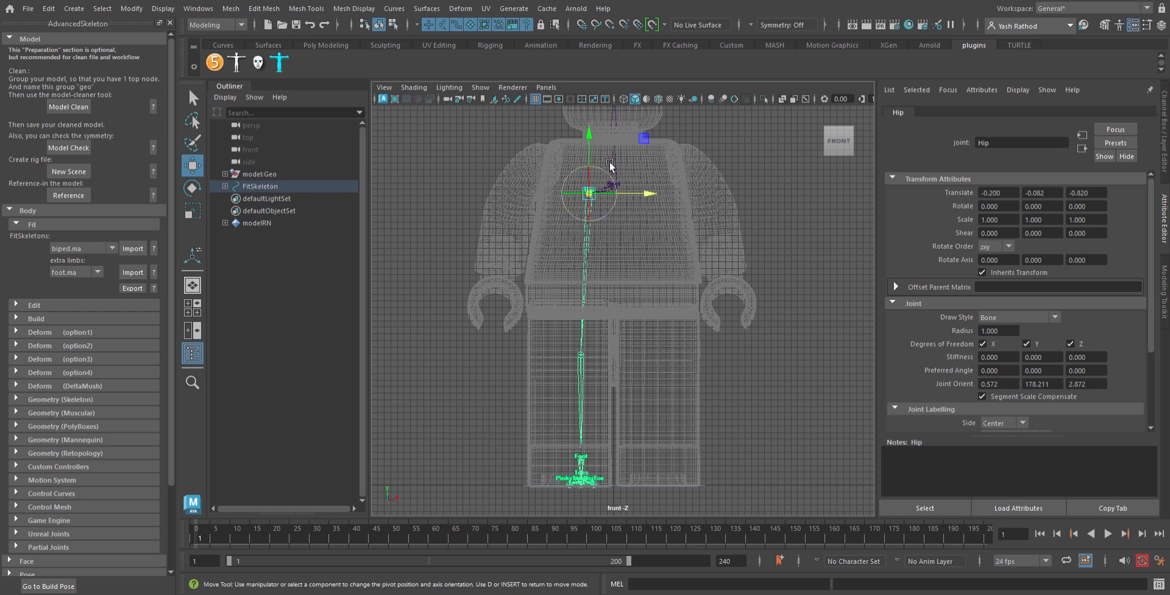
drag(598, 136, 606, 243)
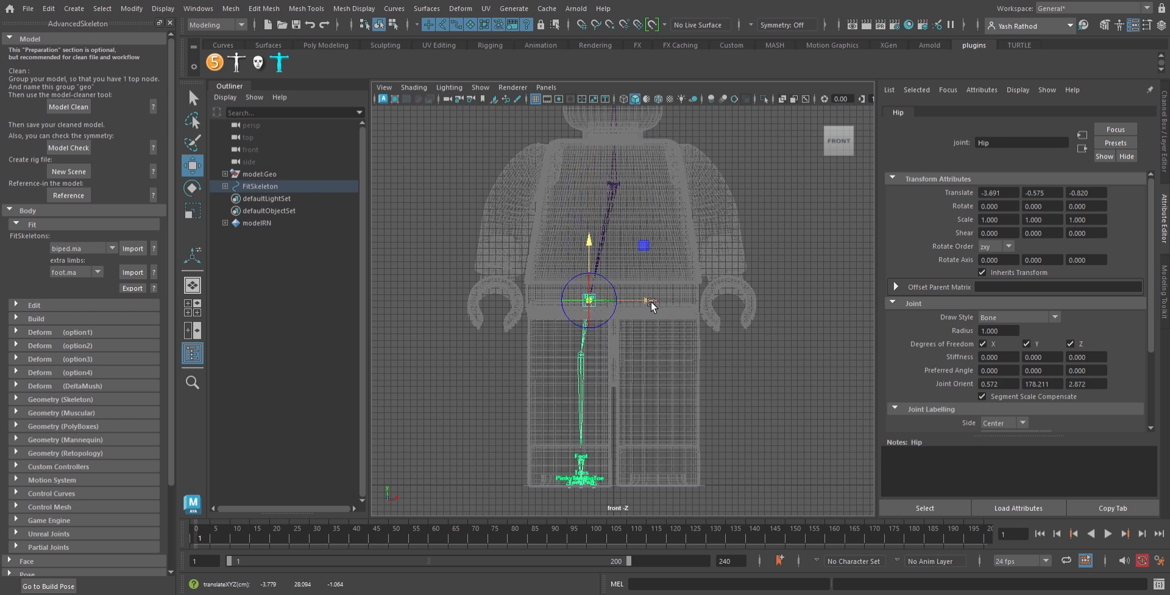
drag(648, 301, 636, 305)
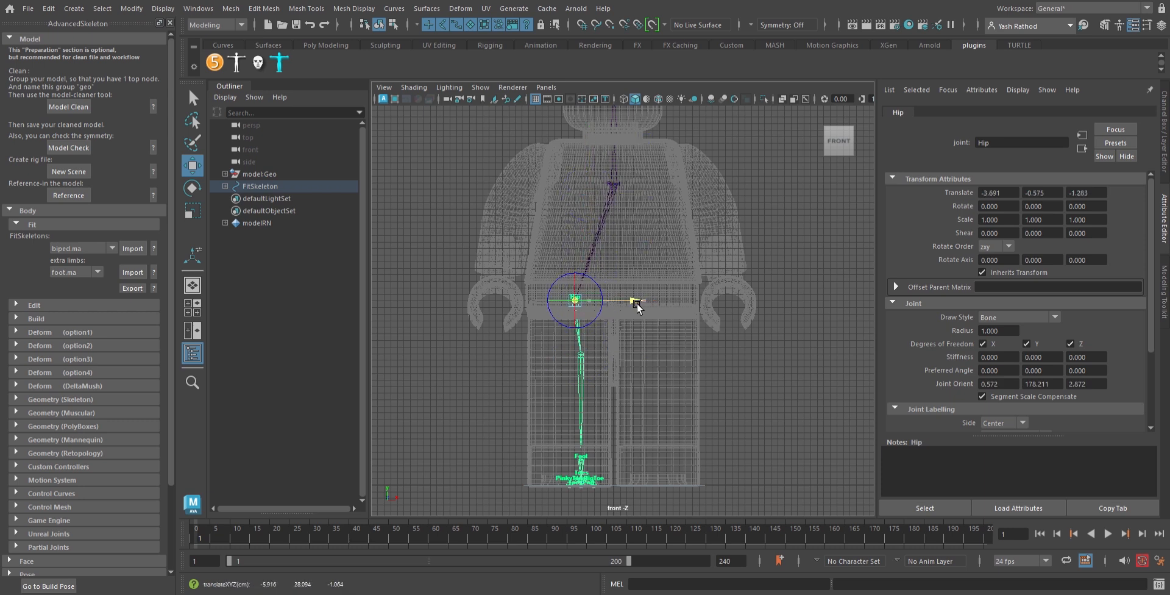
click(624, 194)
drag(624, 133, 628, 245)
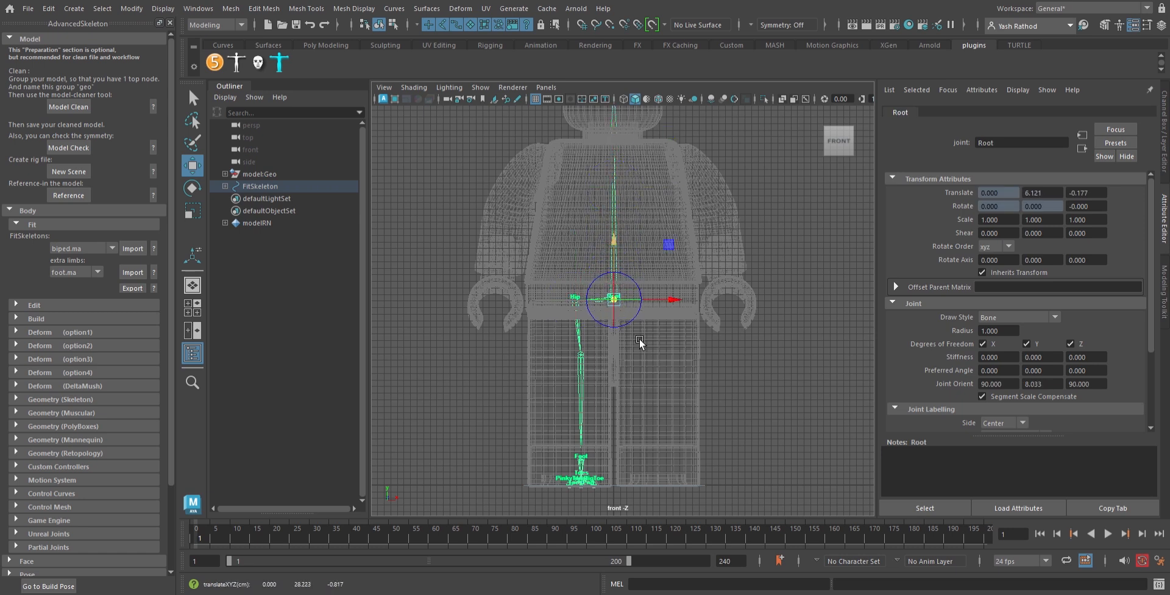
Step: Shift the leg chain outward to the middle of the leg and align the Hip joint alone directly above the Knee
scroll(639, 361, up, 5)
alt+middle_drag(640, 362, 676, 331)
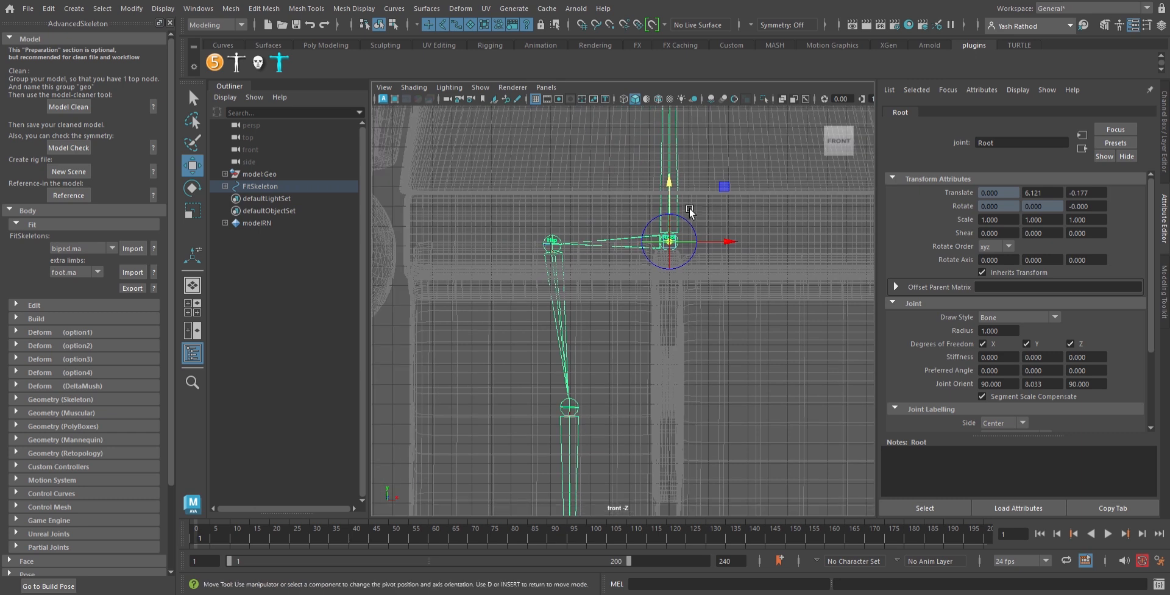
alt+middle_drag(640, 482, 642, 280)
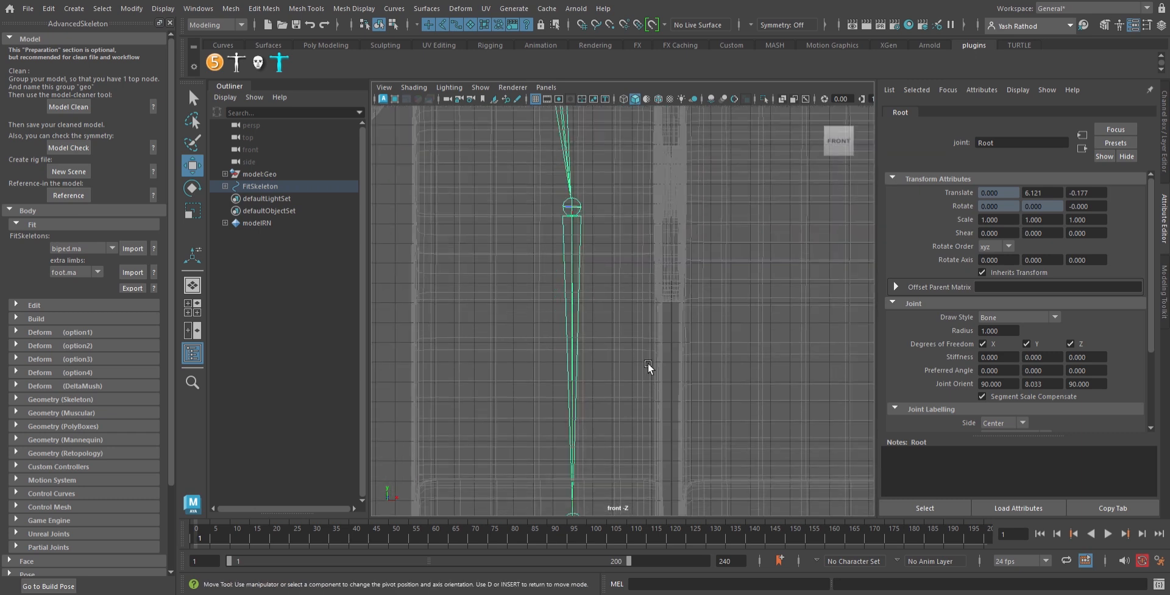
alt+middle_drag(648, 363, 646, 286)
alt+right_drag(651, 312, 507, 327)
alt+middle_drag(577, 271, 588, 348)
click(595, 306)
click(574, 181)
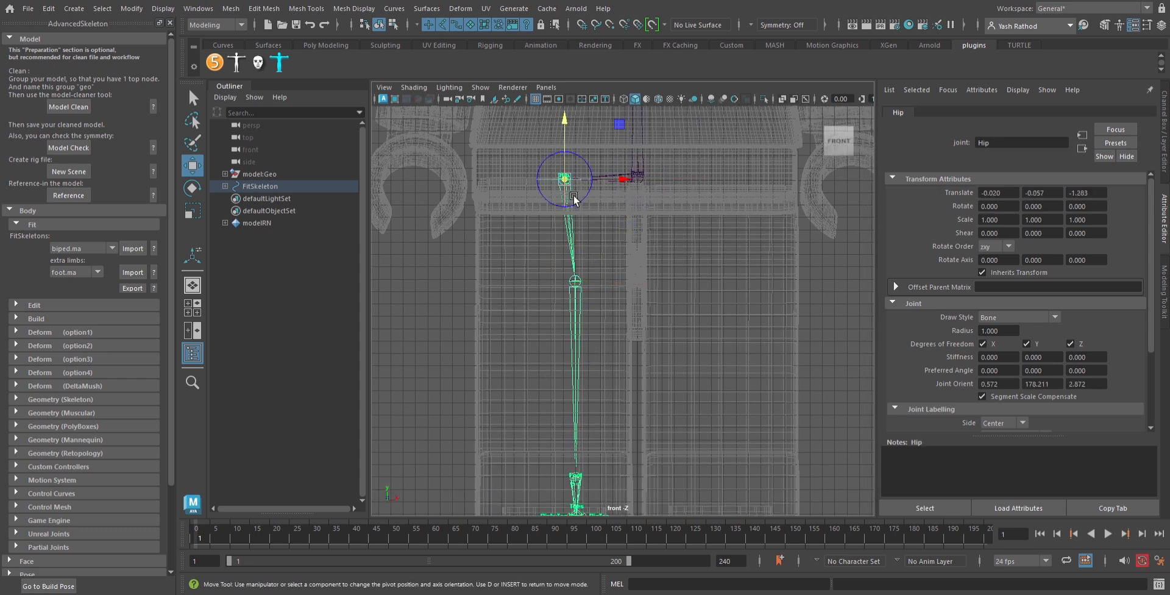
drag(628, 187, 609, 186)
key(d)
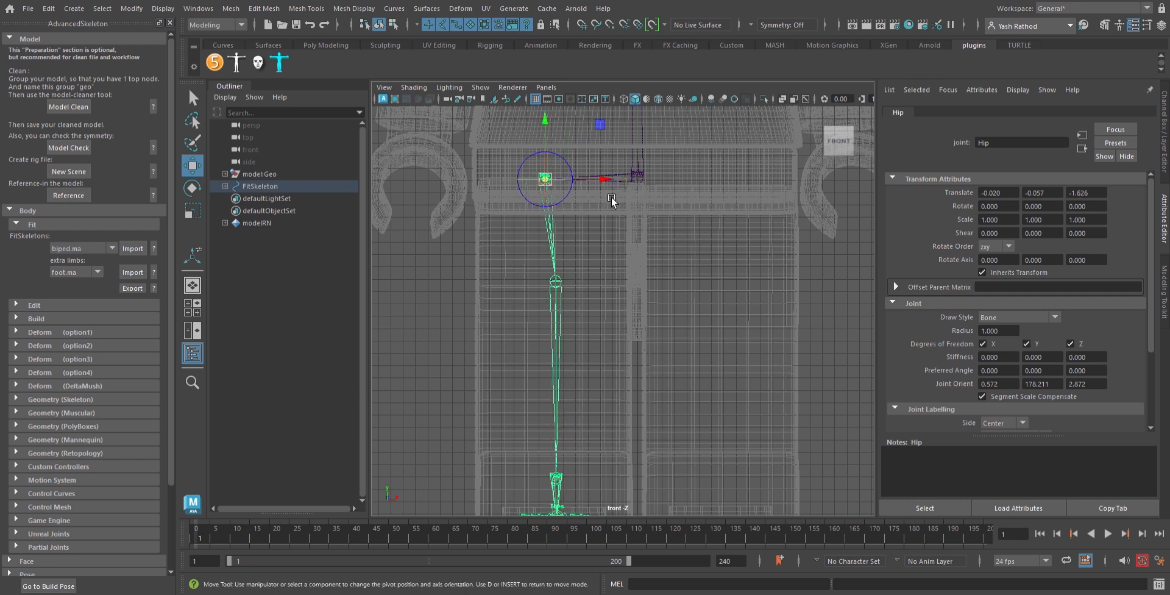
drag(609, 188, 625, 187)
alt+middle_drag(612, 285, 613, 260)
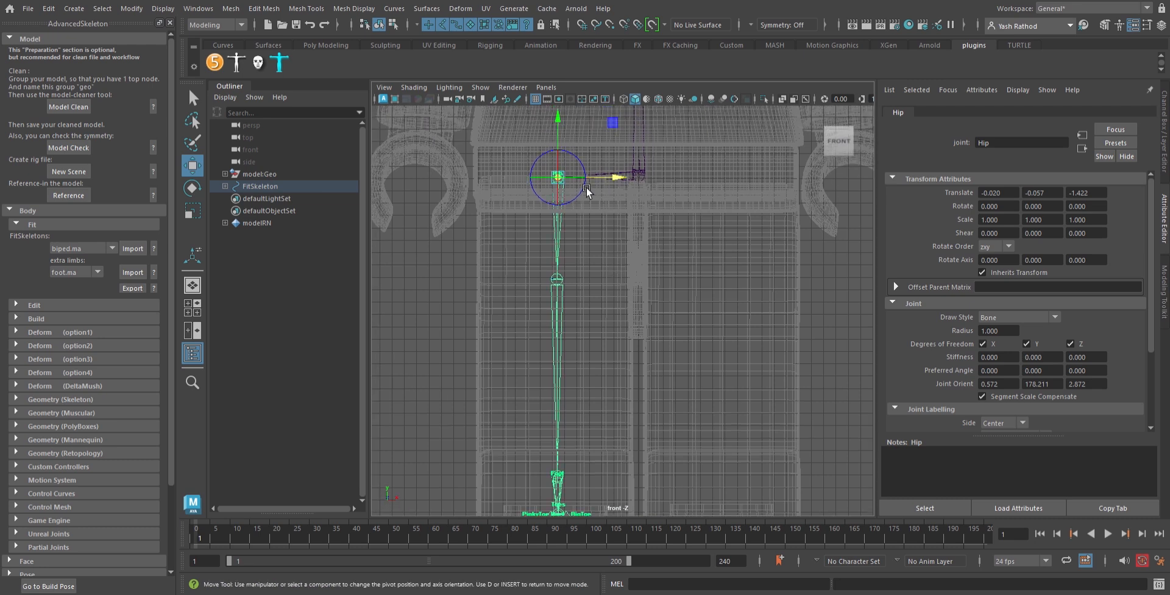
Step: Lower the Hip joint into the top of the leg and the Knee joint further down, leaving their child joints in place
drag(568, 126, 573, 184)
alt+middle_drag(600, 351, 590, 295)
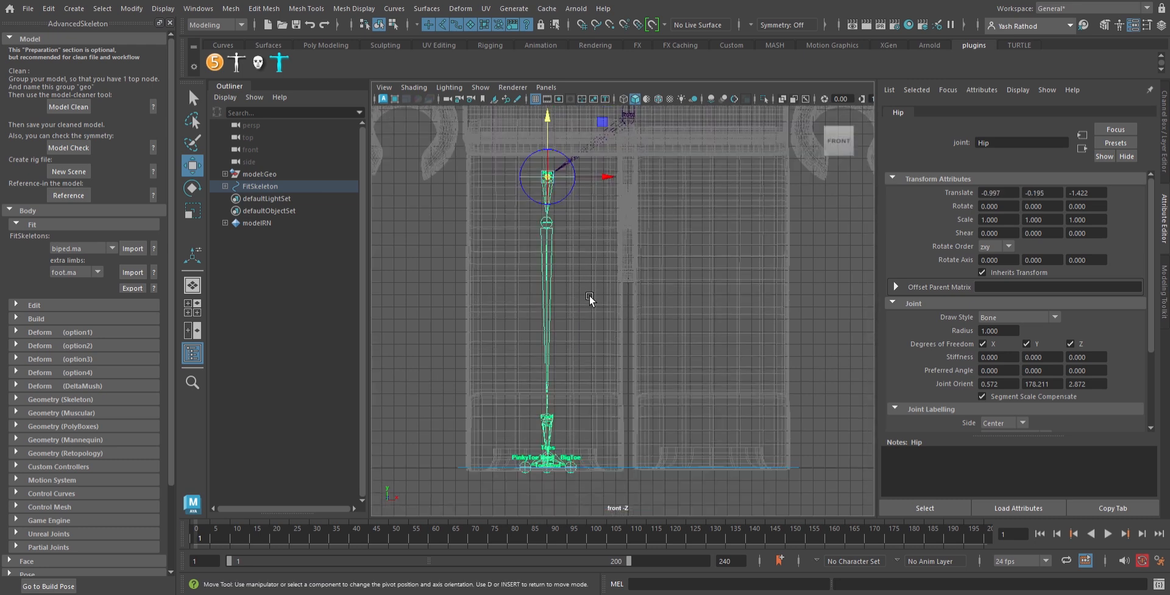
click(560, 223)
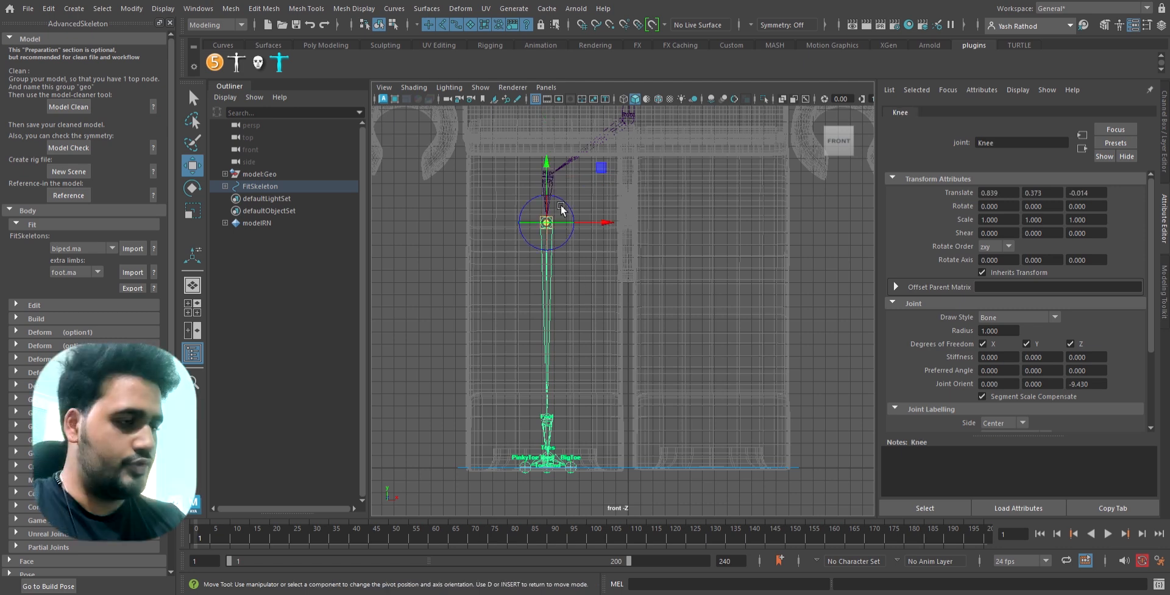
drag(557, 167, 577, 232)
Step: Examine how the Hip and Knee joints sit relative to the leg's round hip section in the side view
key(space)
key(space)
alt+middle_drag(685, 451, 642, 227)
alt+right_drag(642, 227, 762, 293)
alt+middle_drag(649, 251, 696, 343)
alt+right_drag(611, 276, 656, 281)
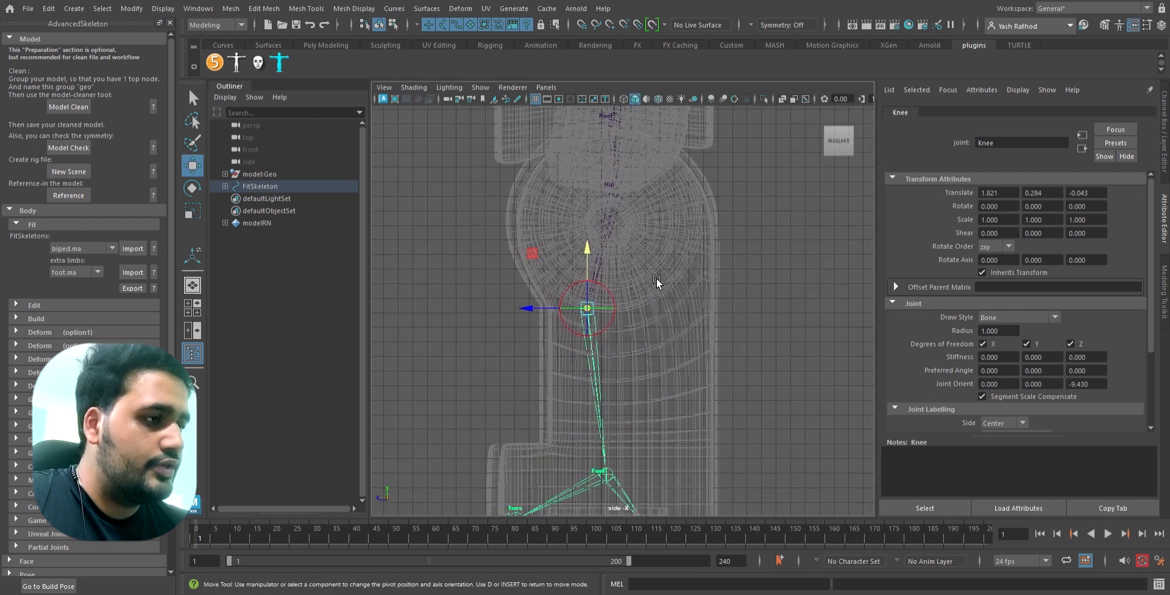
click(628, 120)
alt+middle_drag(623, 123, 631, 165)
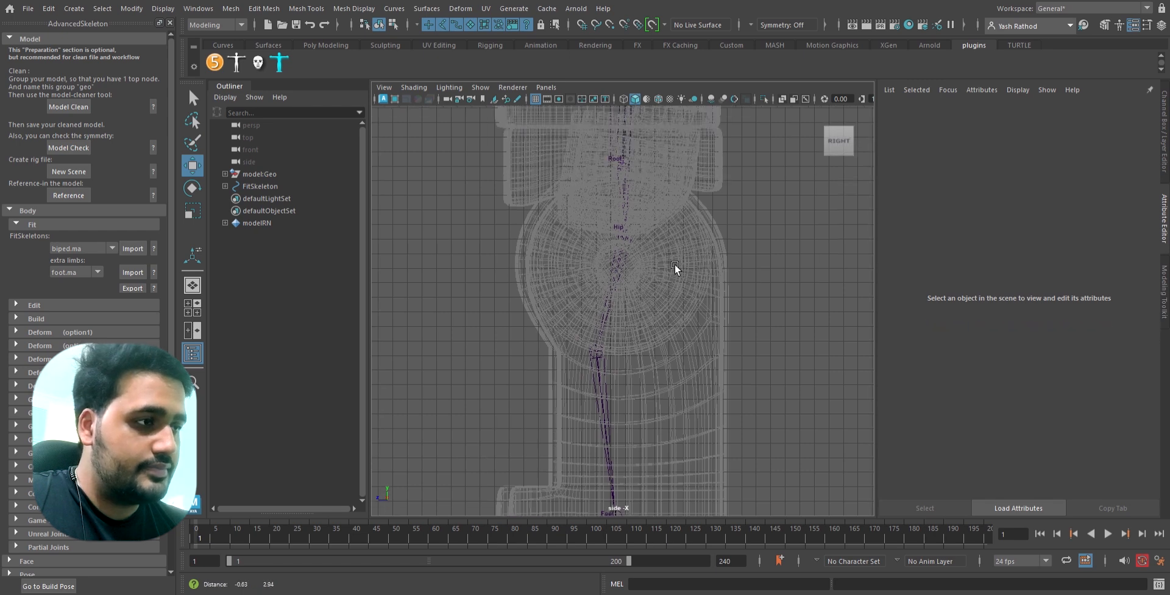
drag(649, 184, 648, 184)
alt+middle_drag(657, 308, 636, 267)
click(615, 203)
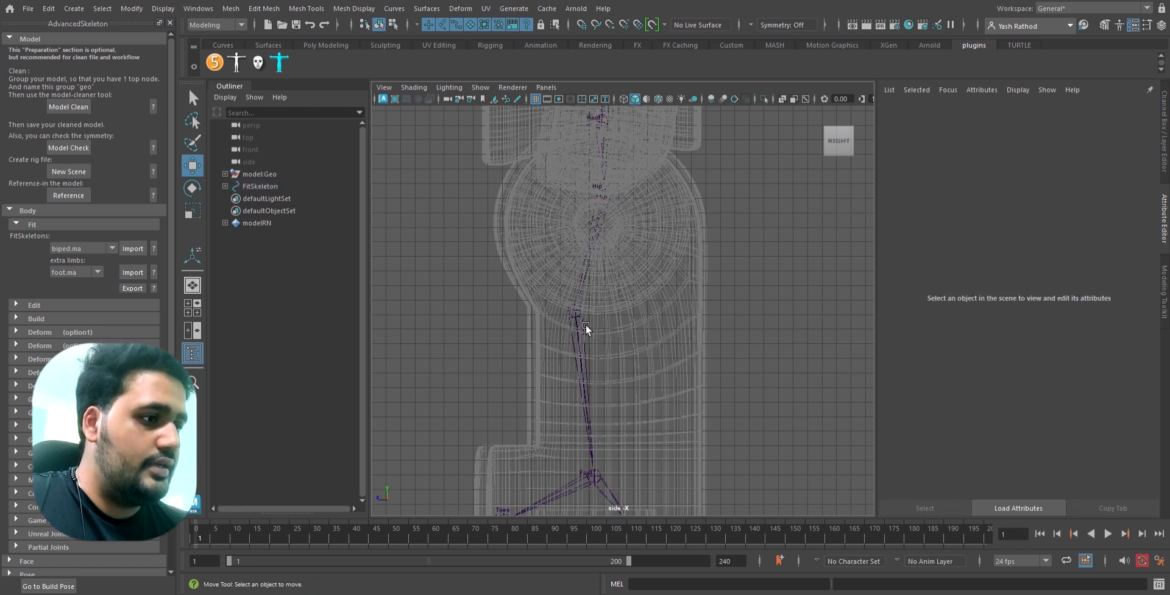
Step: Lower the Knee joint further down the leg in the side view, keeping the foot joints in place
alt+middle_drag(566, 252, 586, 320)
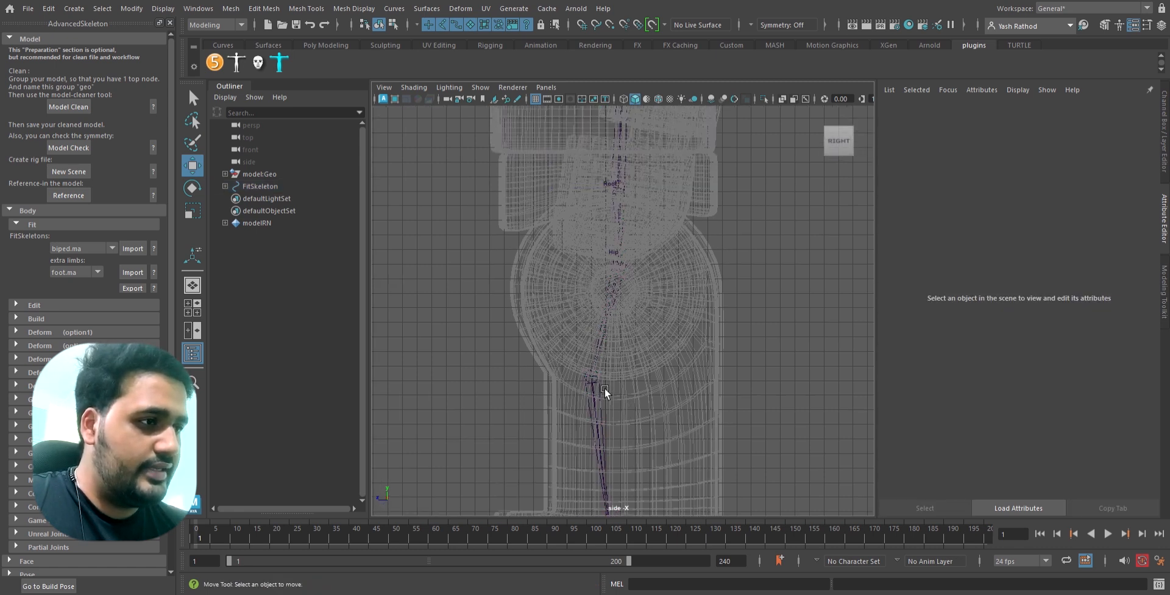
alt+middle_drag(604, 389, 542, 302)
click(576, 247)
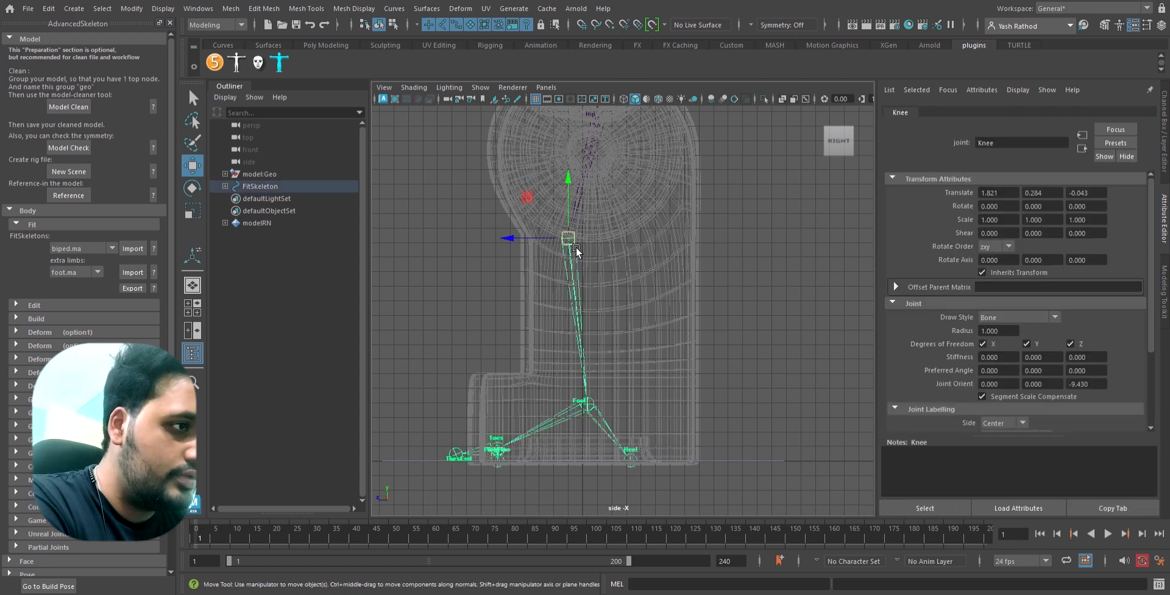
drag(578, 183, 585, 217)
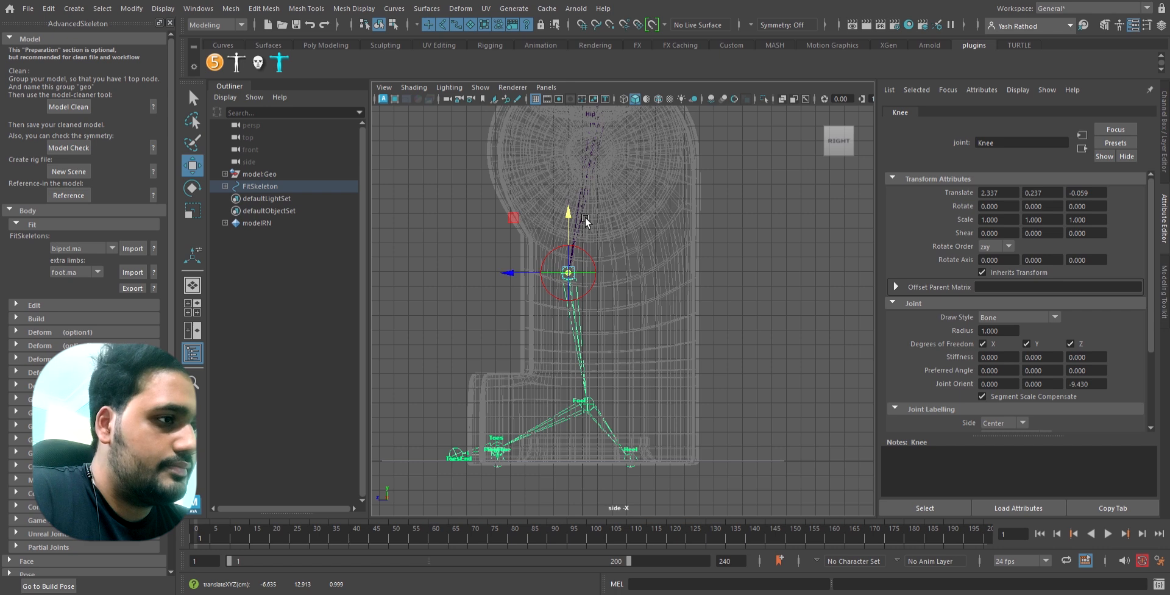
Step: Examine the Root, Hip and Knee joint placement inside the pelvis and leg from several angles in perspective
key(space)
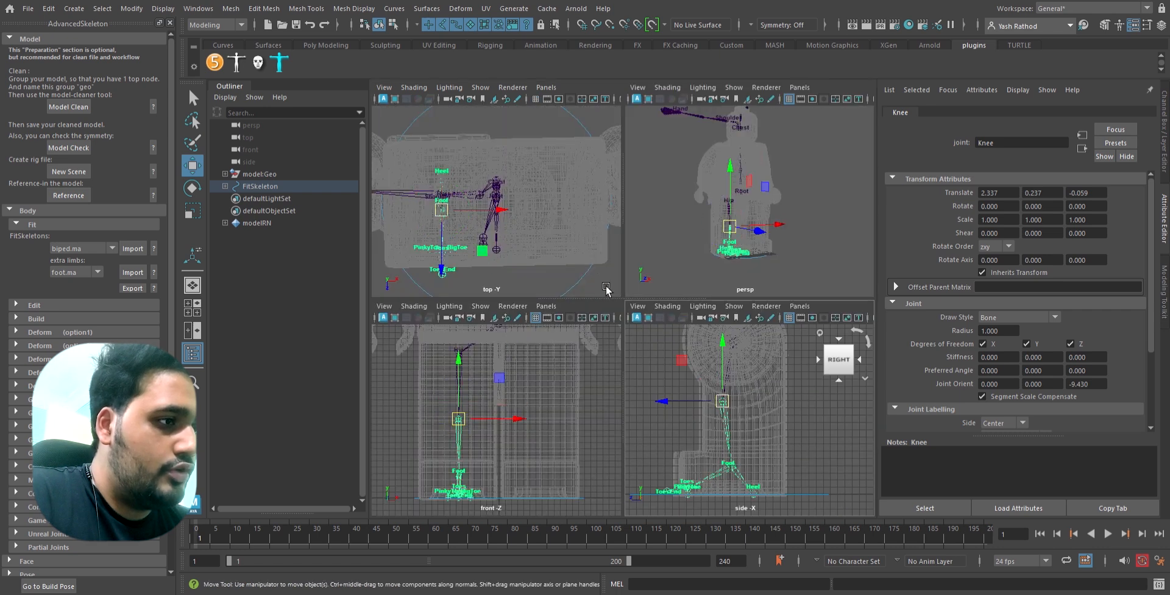
key(space)
alt+drag(780, 306, 731, 329)
click(662, 369)
alt+drag(662, 371, 634, 374)
alt+right_drag(635, 375, 822, 397)
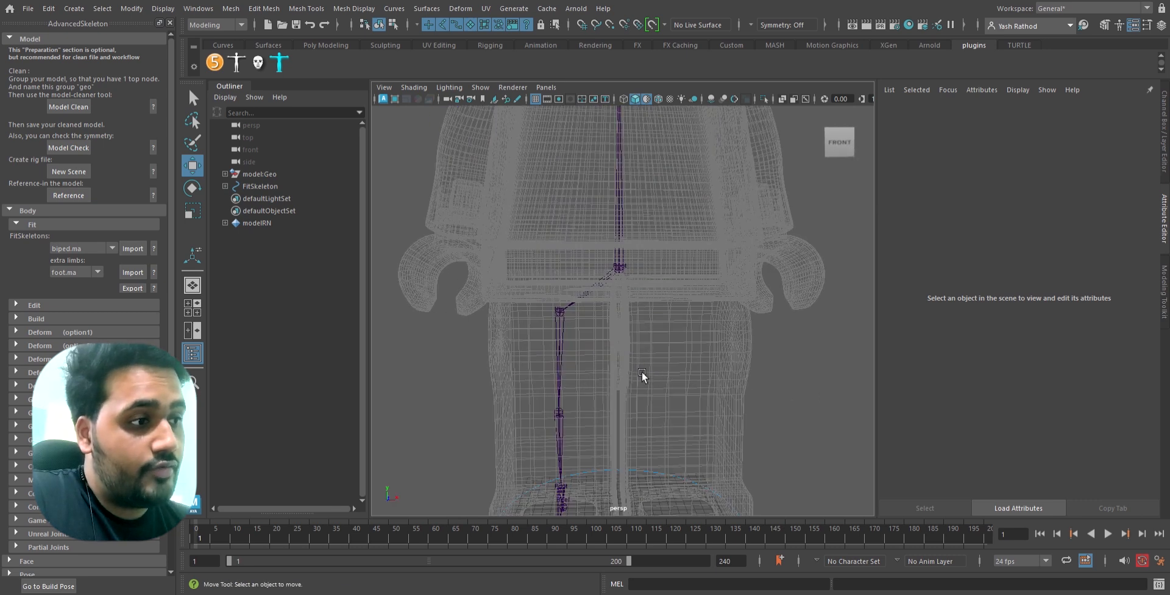
alt+drag(642, 371, 681, 376)
alt+middle_drag(681, 377, 732, 390)
alt+drag(701, 384, 648, 373)
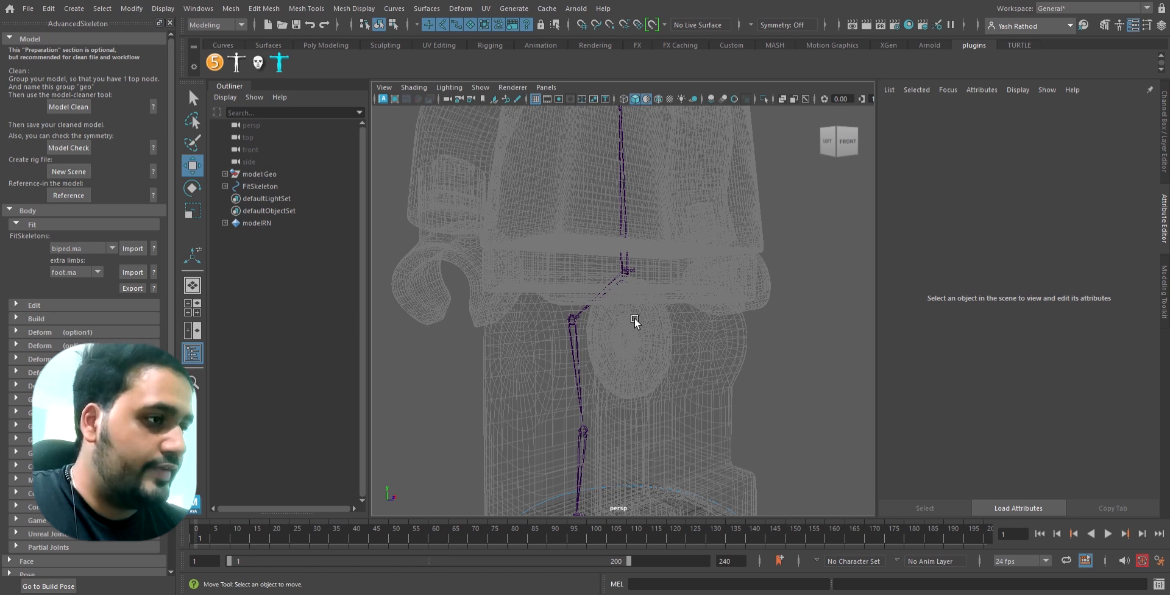
alt+drag(658, 352, 613, 353)
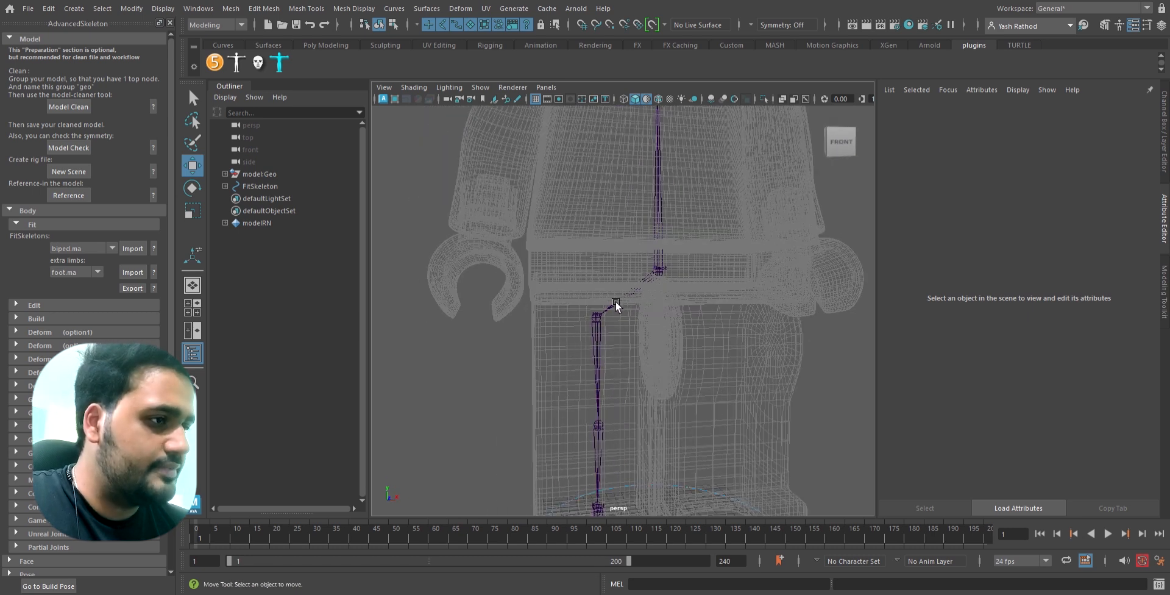
alt+drag(594, 301, 594, 301)
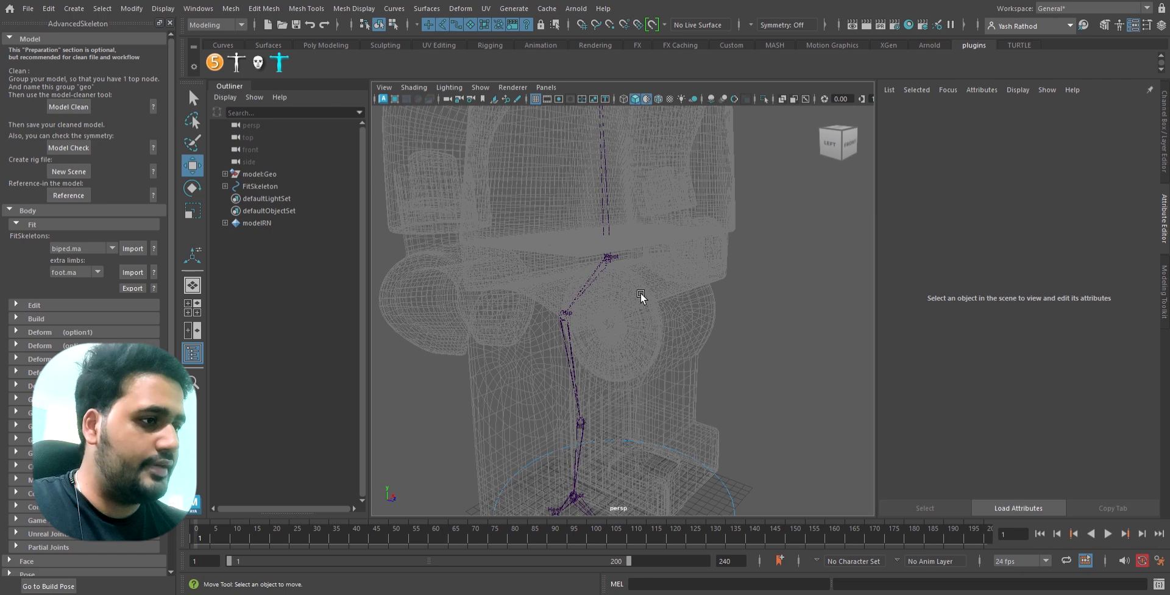
Step: Try to lower the Chest joint from the head into the torso in the perspective view
alt+drag(767, 327, 817, 330)
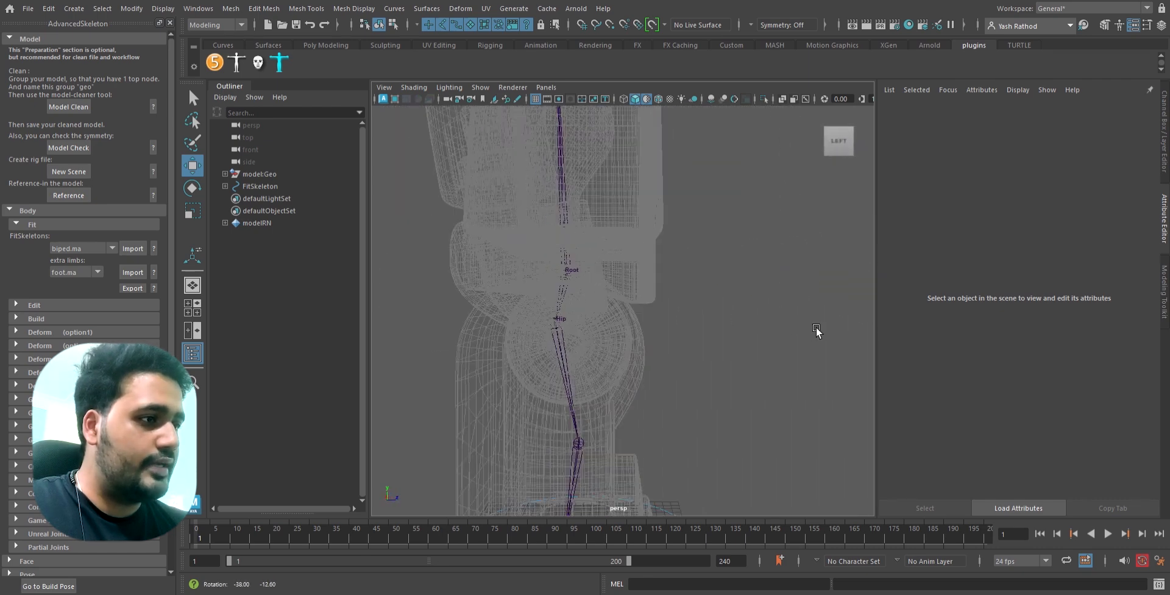
alt+right_drag(817, 330, 530, 374)
alt+middle_drag(685, 274, 697, 338)
alt+drag(697, 338, 539, 335)
alt+right_drag(539, 336, 623, 285)
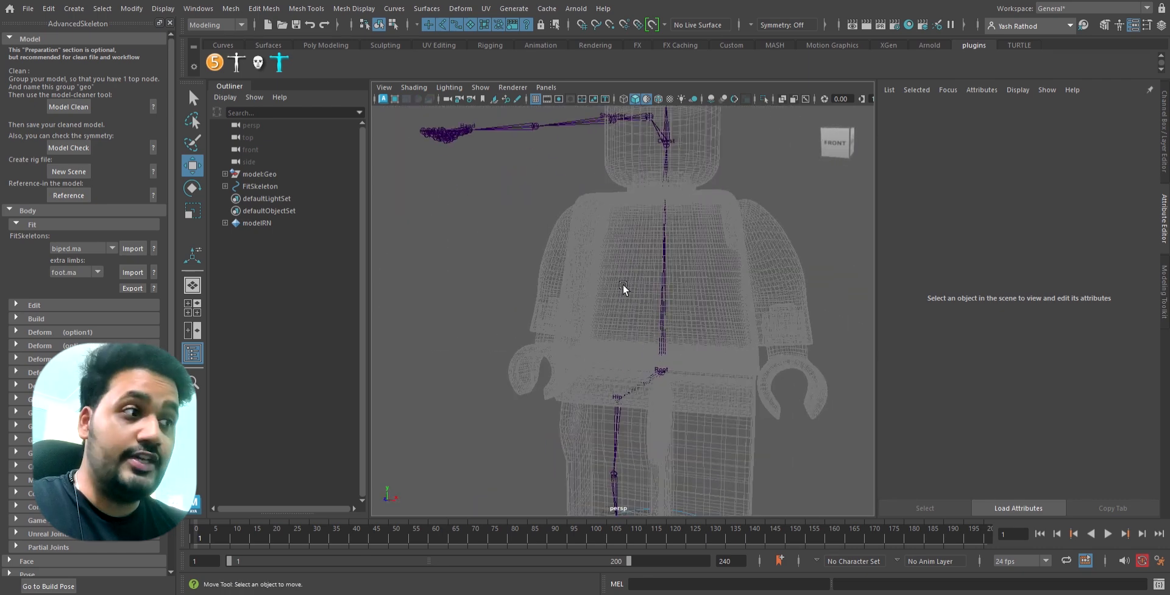
alt+drag(623, 284, 662, 239)
click(679, 174)
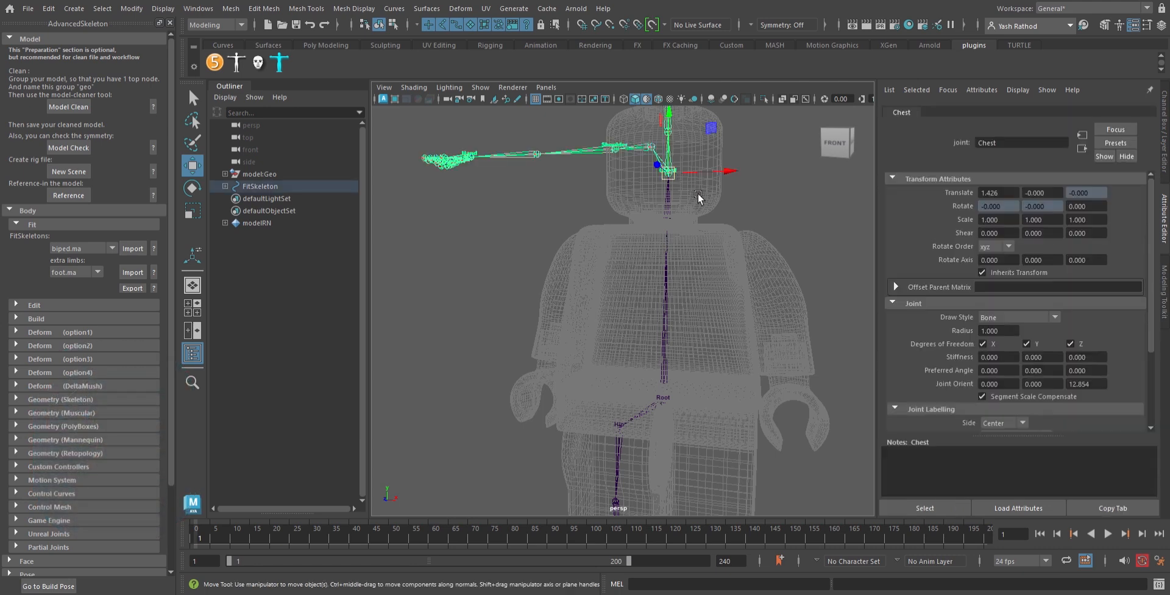
key(d)
alt+drag(697, 148, 718, 201)
alt+right_drag(718, 201, 679, 268)
drag(674, 181, 688, 247)
key(ctrl+z)
Step: Lower the Chest joint with its head and arm chains into the upper torso in the front view
key(space)
key(space)
alt+middle_drag(645, 176, 647, 524)
drag(641, 206, 643, 224)
alt+middle_drag(641, 198, 643, 276)
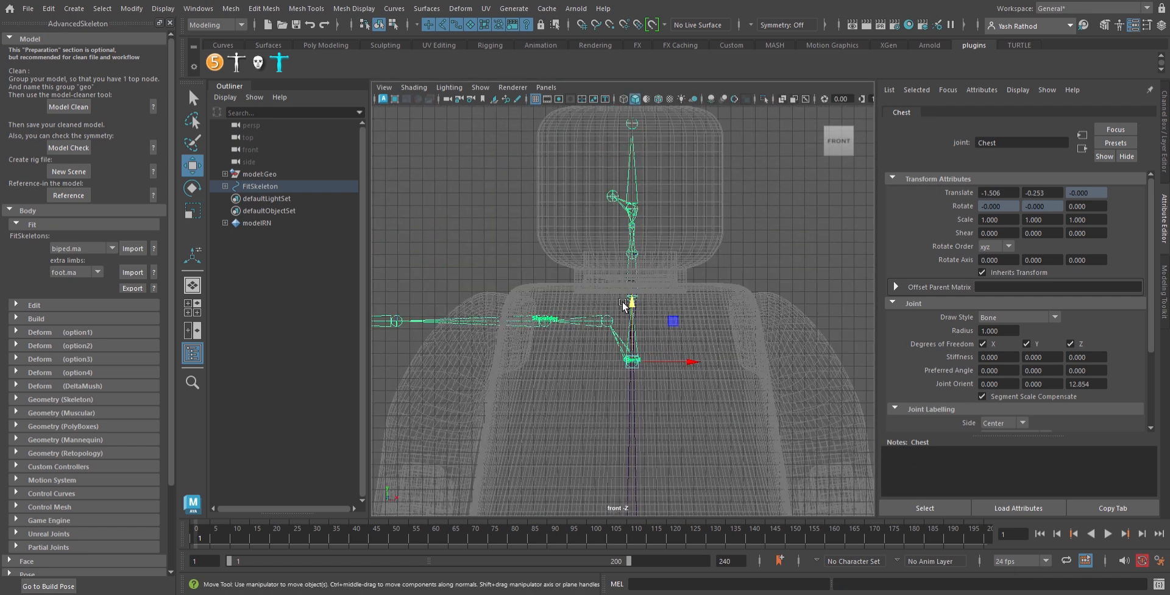
Step: Move the Shoulder joint outward to the top of the arm and rotate it about 68° in Y, pointing the chain down the arm
alt+middle_drag(611, 318, 678, 240)
click(625, 247)
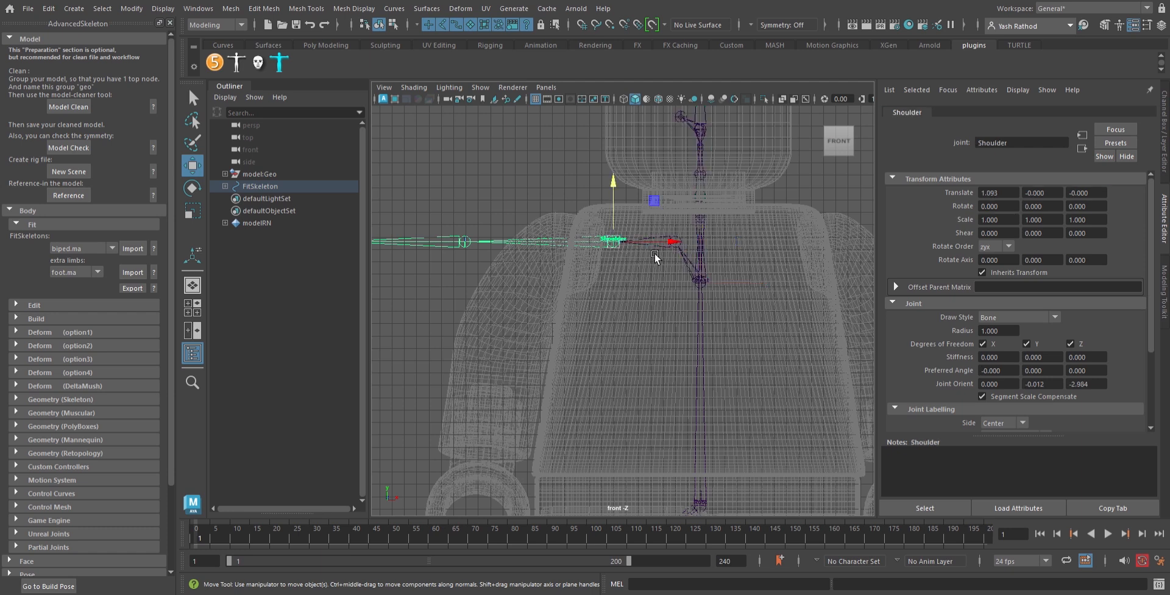
drag(678, 244, 618, 251)
alt+right_drag(618, 251, 679, 254)
key(e)
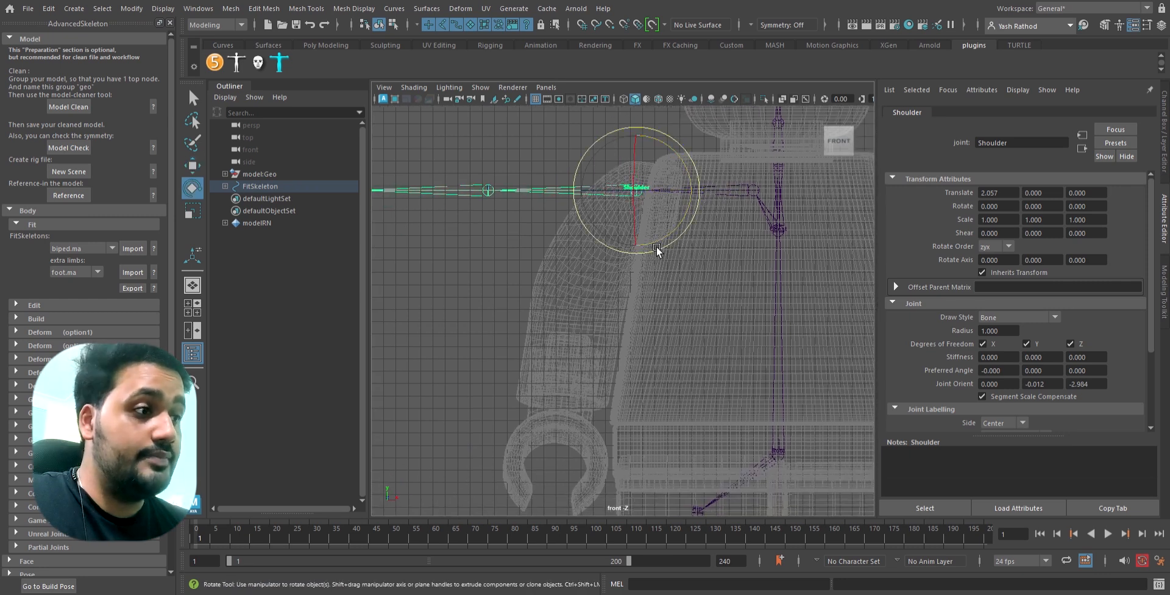
drag(662, 242, 784, 203)
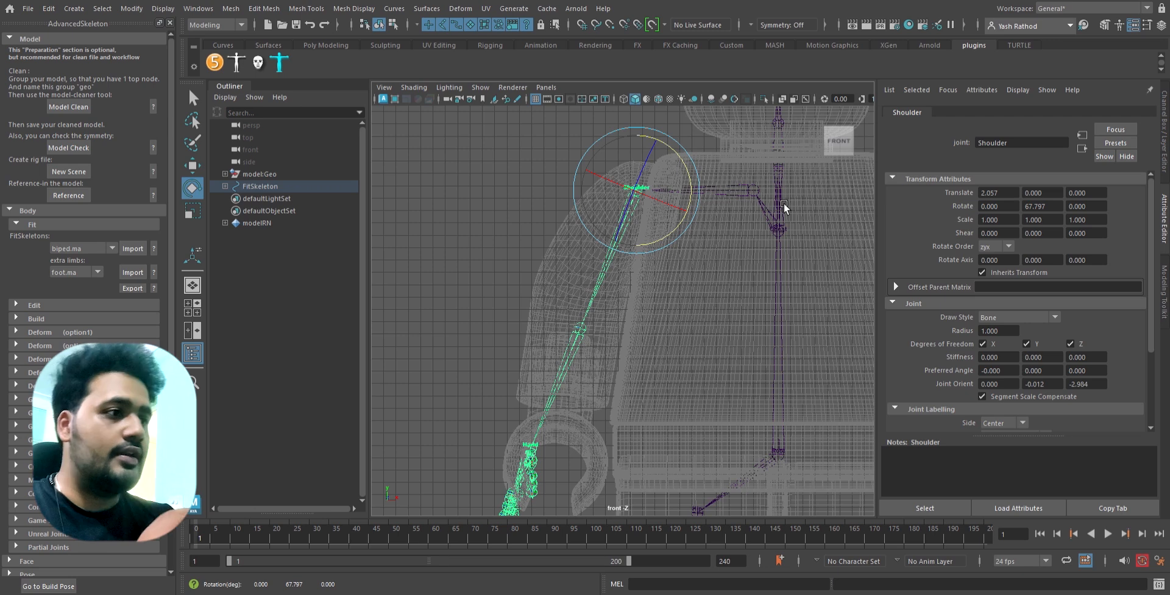
Step: Move the Elbow joint up the arm in the front view to fit the bend of the sleeve
alt+middle_drag(713, 390, 713, 319)
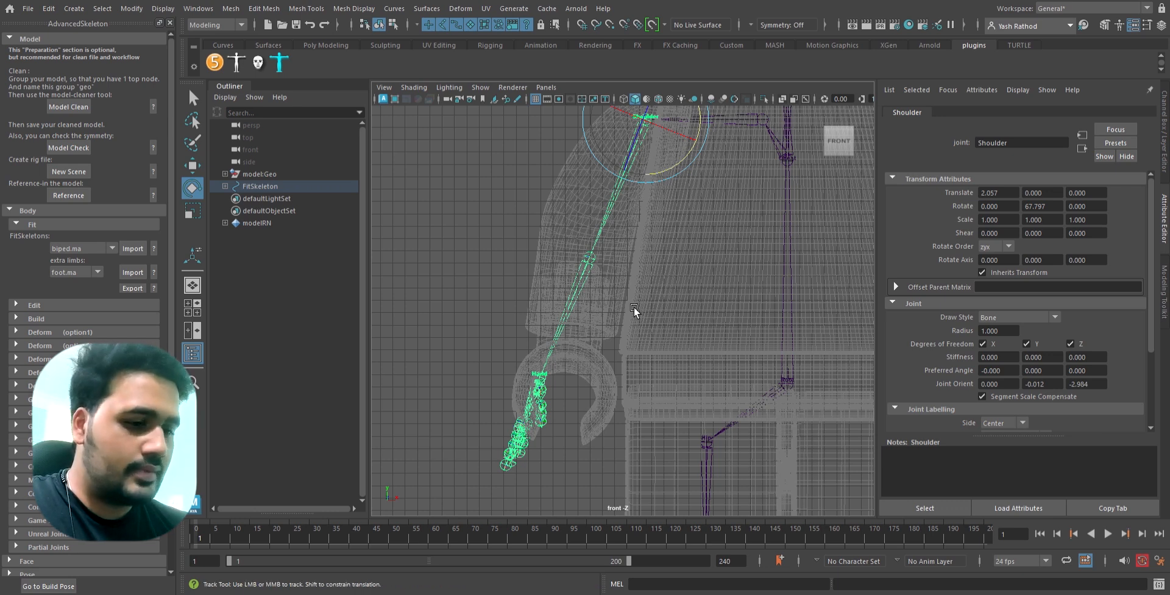
alt+middle_drag(634, 306, 617, 338)
click(587, 319)
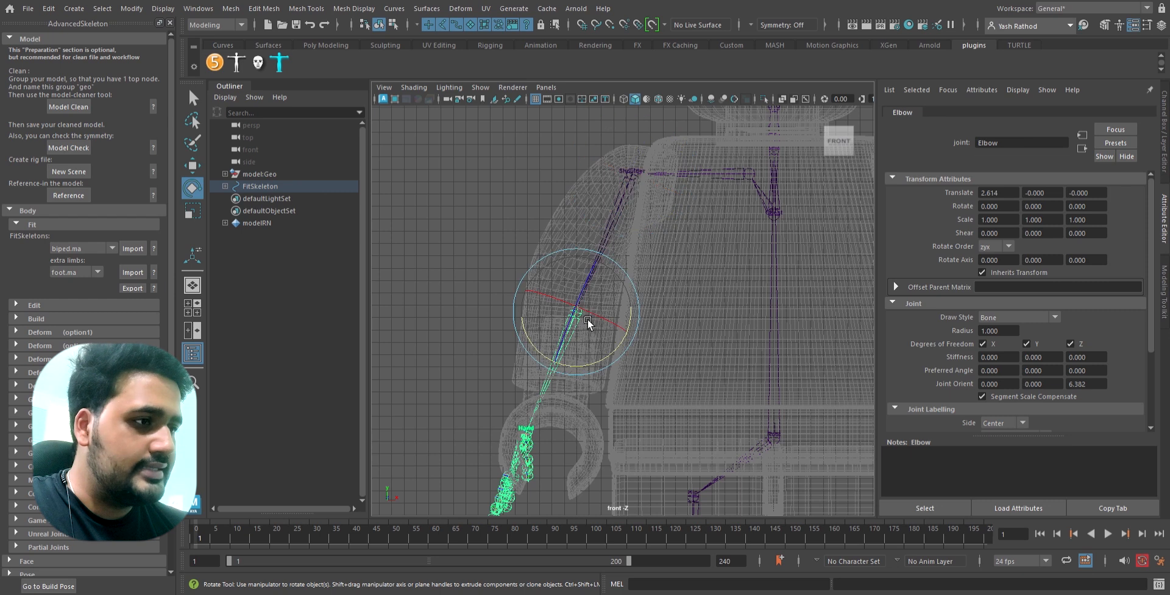
key(w)
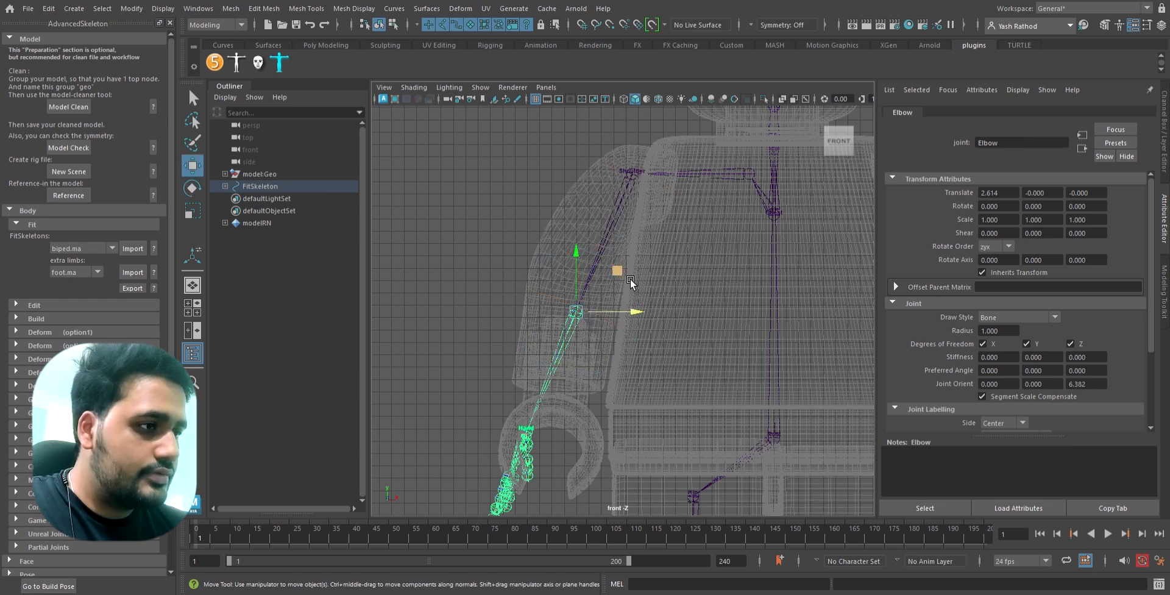
drag(630, 279, 644, 245)
Step: Nudge the Wrist joint slightly up toward the end of the sleeve in the front view, undoing the excess move
click(554, 406)
alt+middle_drag(566, 415, 580, 360)
alt+right_drag(579, 360, 681, 397)
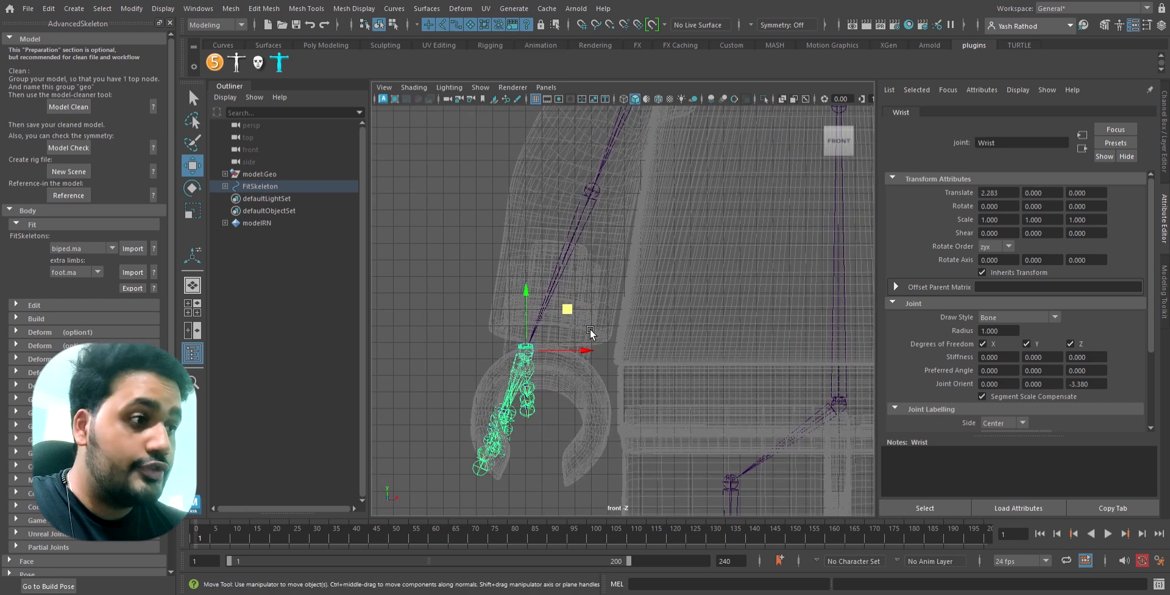
middle_drag(580, 317, 588, 460)
alt+middle_drag(594, 404, 589, 346)
key(ctrl+z)
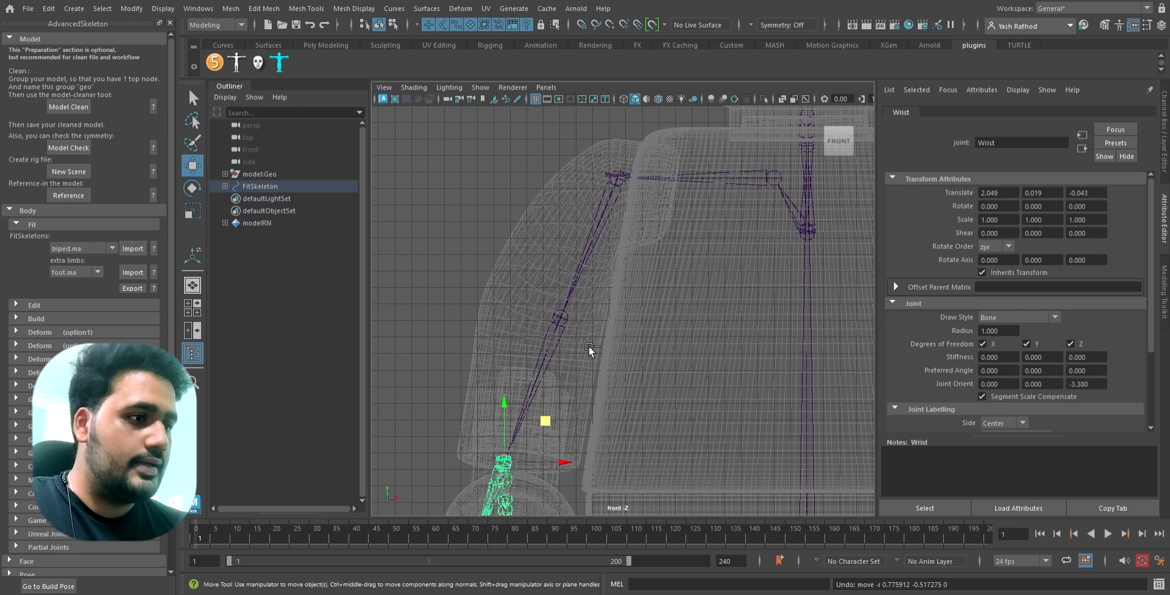
alt+middle_drag(595, 419, 593, 355)
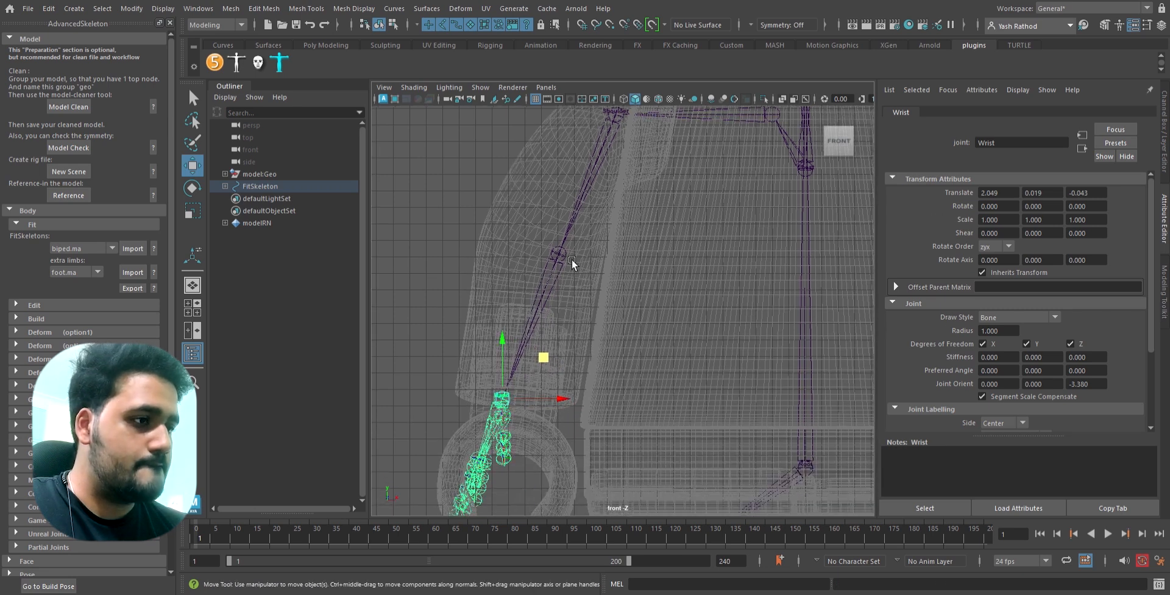
Step: Examine how the shoulder, elbow and wrist joints sit inside the arm from the side and front in perspective
key(space)
key(space)
alt+drag(718, 306, 682, 426)
alt+middle_drag(684, 425, 724, 368)
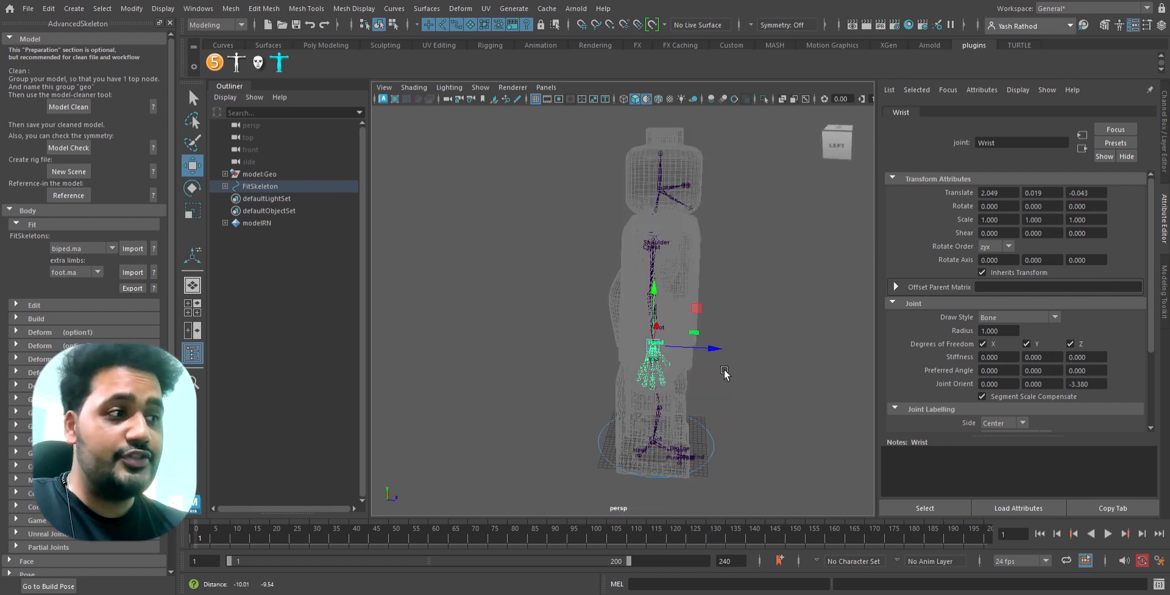
alt+right_drag(724, 368, 831, 358)
alt+drag(735, 359, 713, 352)
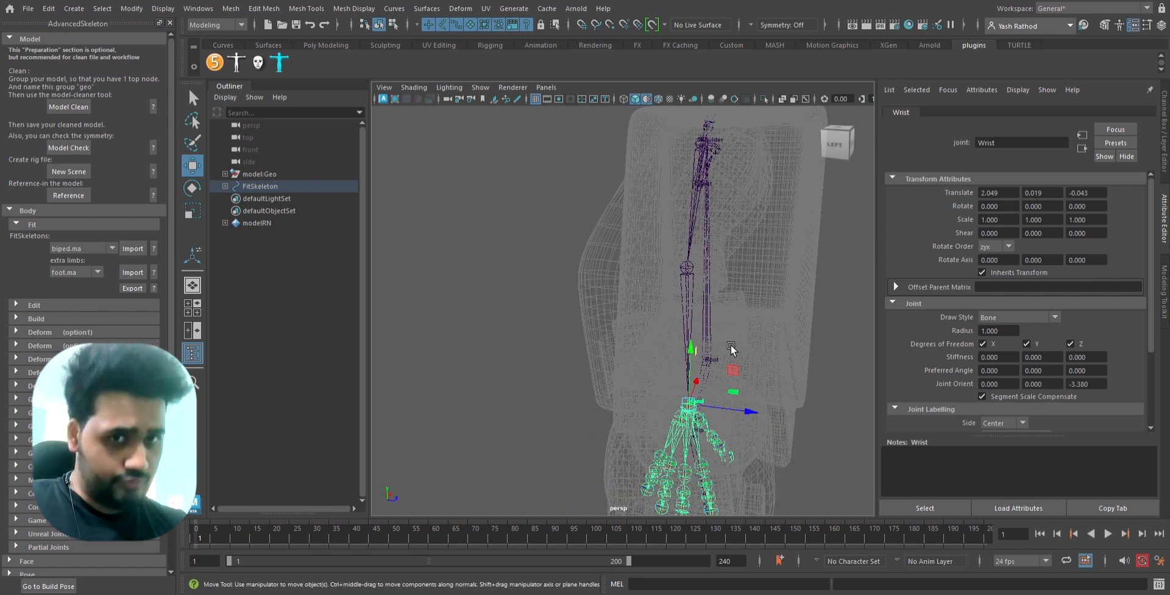
alt+drag(799, 337, 685, 337)
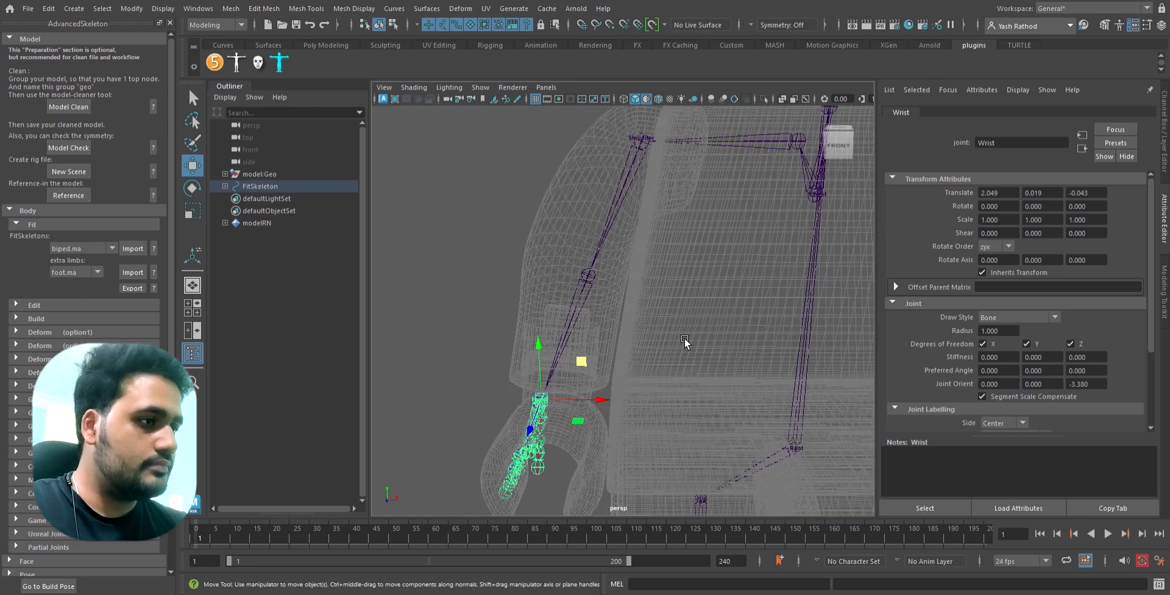
alt+drag(630, 339, 640, 345)
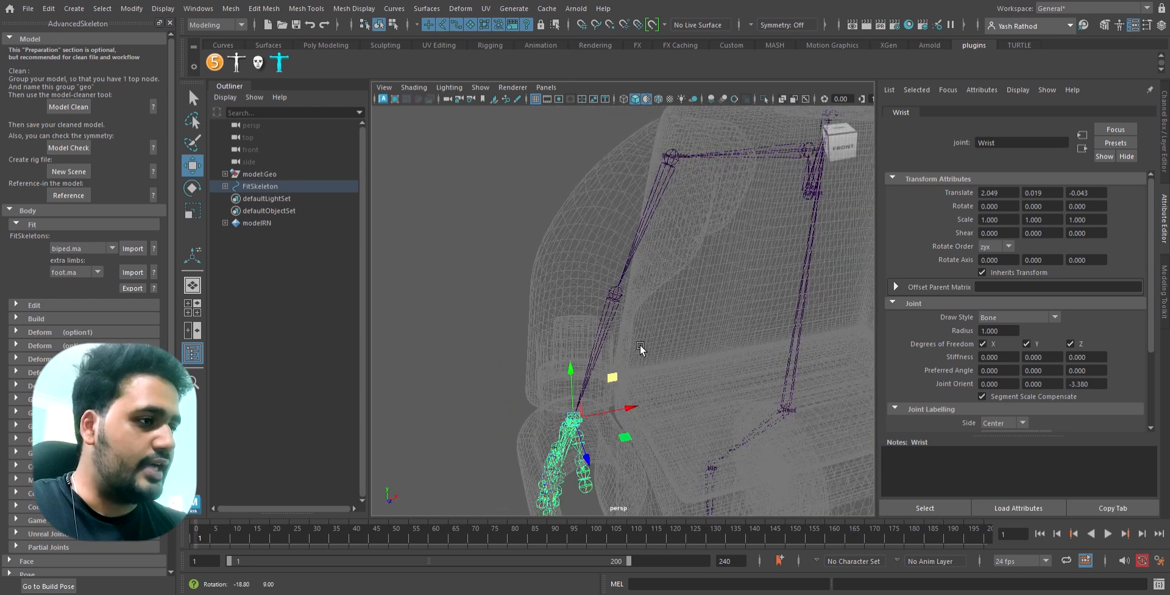
Step: Shift only the Elbow joint backward along Z inside the arm, keeping the wrist and fingers in place
click(622, 296)
alt+drag(627, 296, 671, 301)
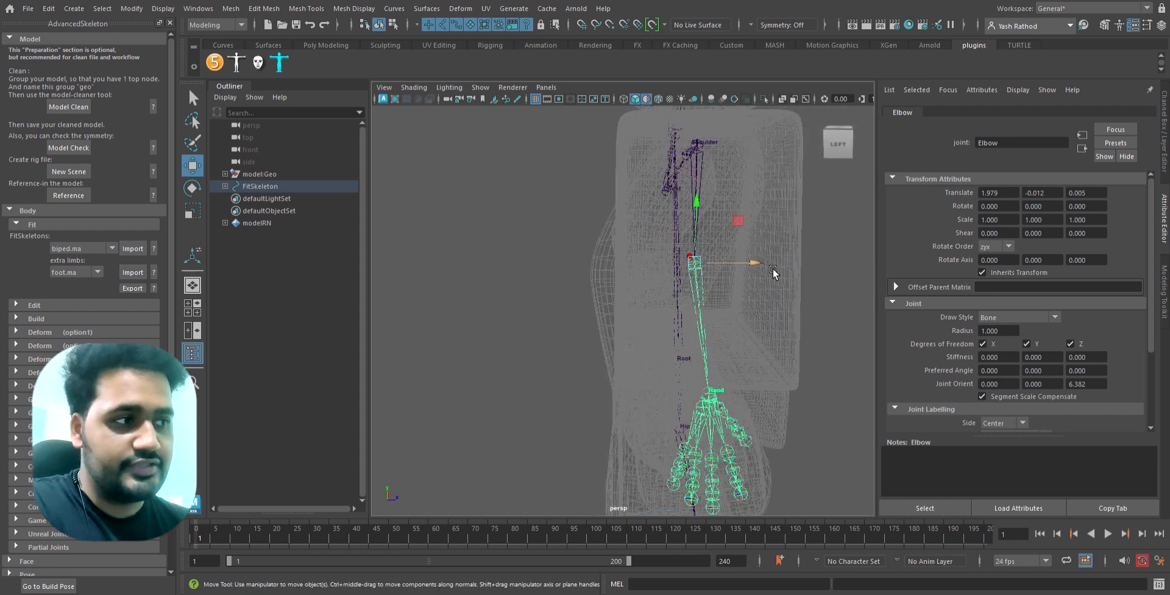
key(d)
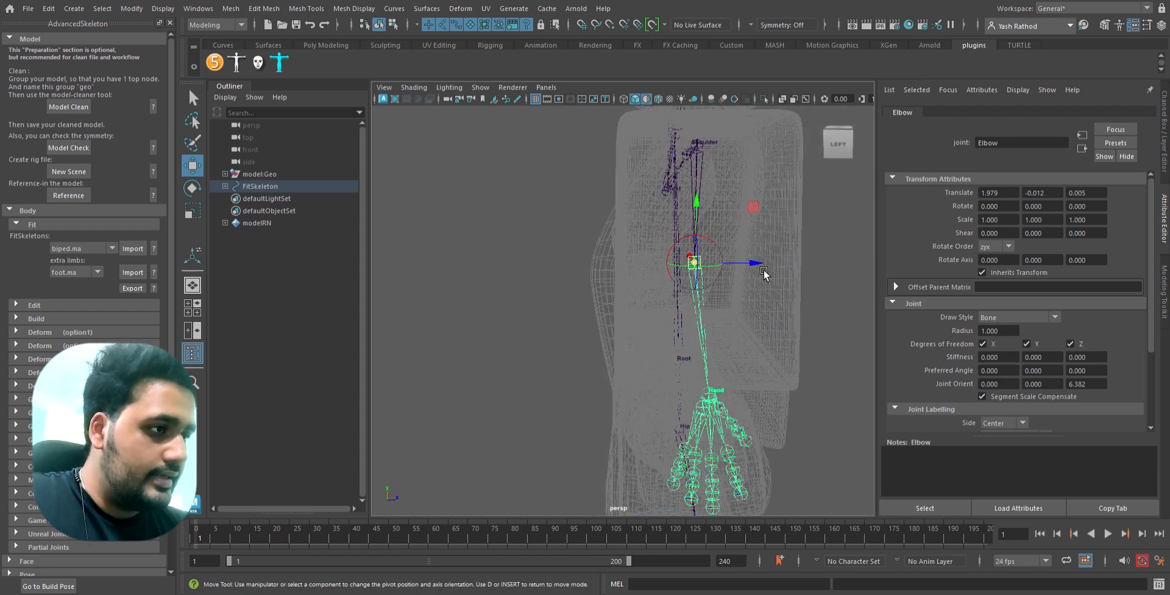
drag(770, 266, 712, 278)
Step: Delete the thumb chain and the Cup joint with its two finger chains from the hand
alt+drag(732, 366, 581, 273)
alt+right_drag(581, 274, 668, 303)
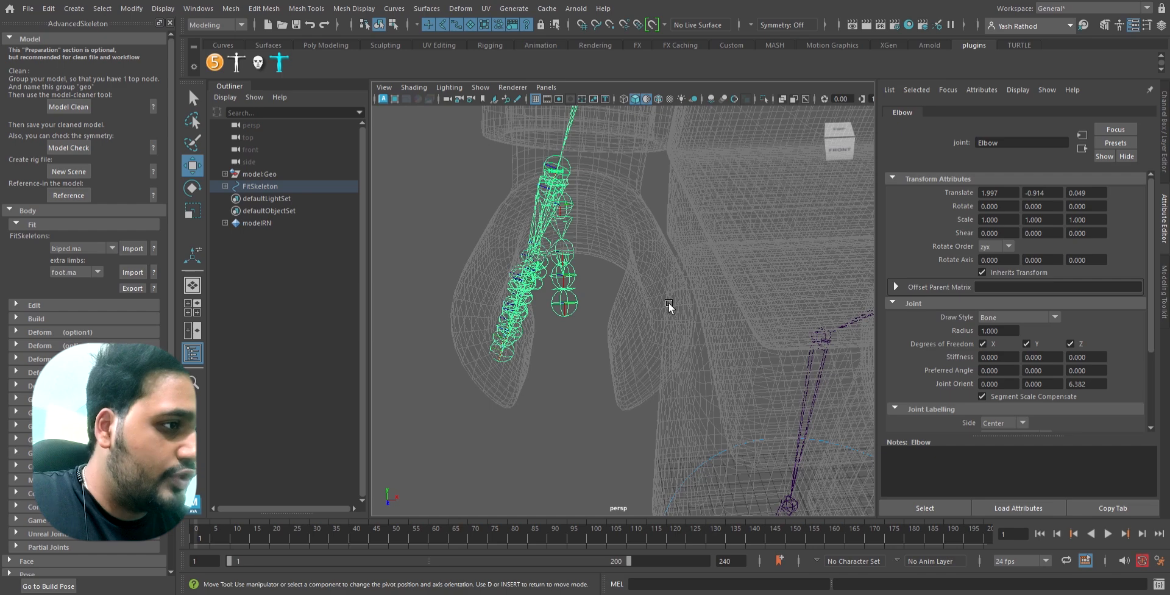
mouse_move(668, 305)
alt+mouse_down()
mouse_move(637, 303)
mouse_move(679, 327)
mouse_move(700, 305)
mouse_move(724, 324)
mouse_move(626, 332)
mouse_move(765, 305)
mouse_move(608, 309)
mouse_move(659, 323)
mouse_move(670, 307)
alt+mouse_up()
click(616, 218)
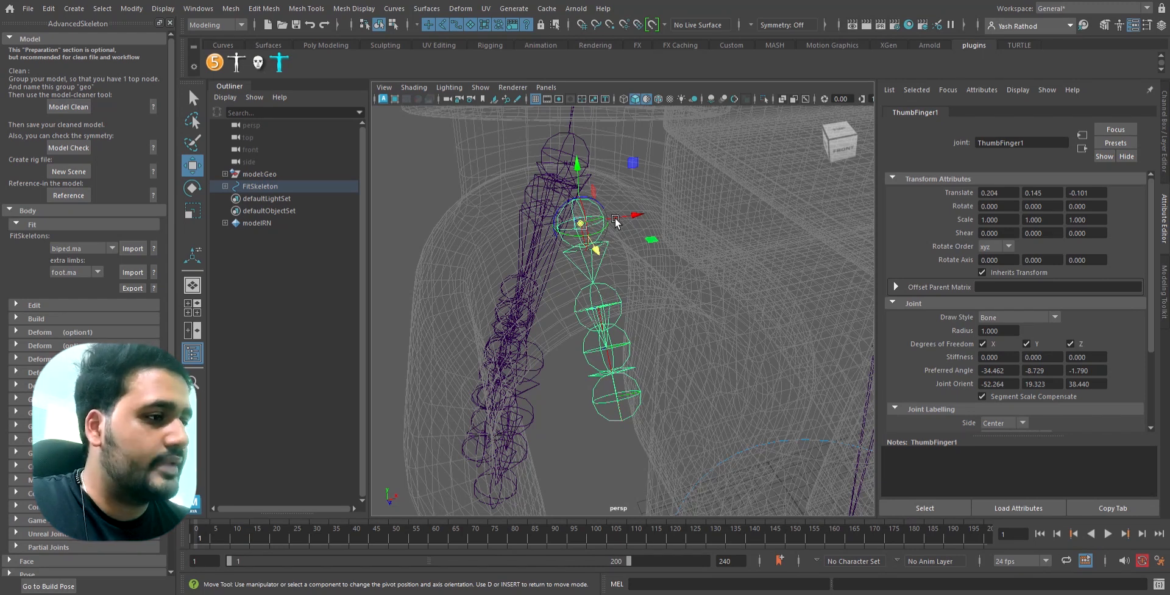
key(ctrl+z)
key(ctrl+z)
key(ctrl+z)
key(ctrl+z)
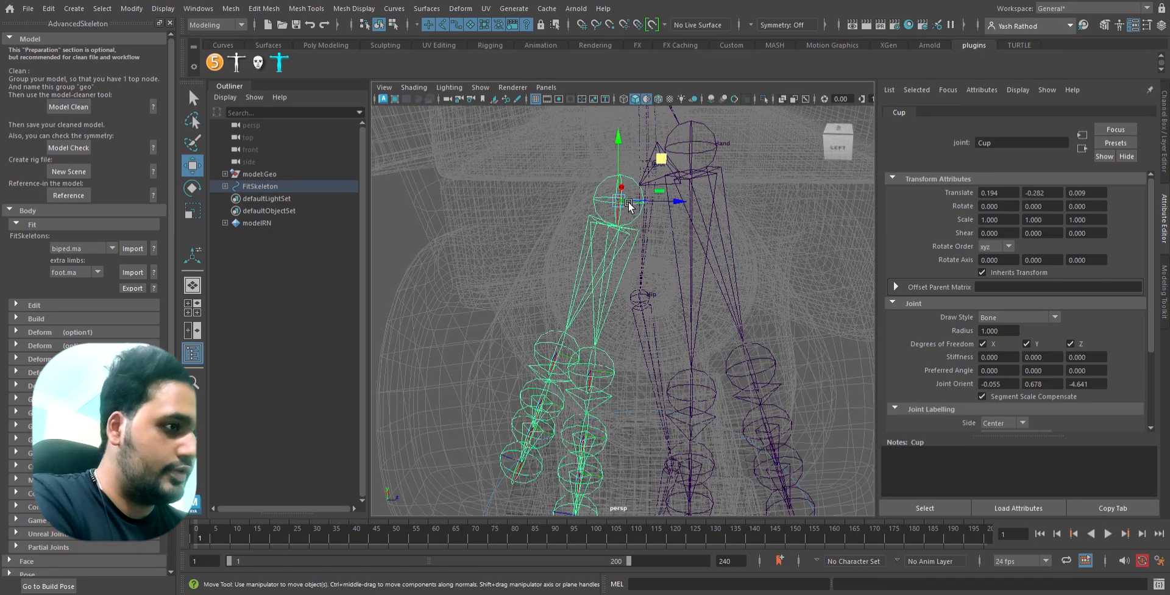
alt+drag(627, 214, 571, 304)
alt+right_drag(572, 304, 696, 376)
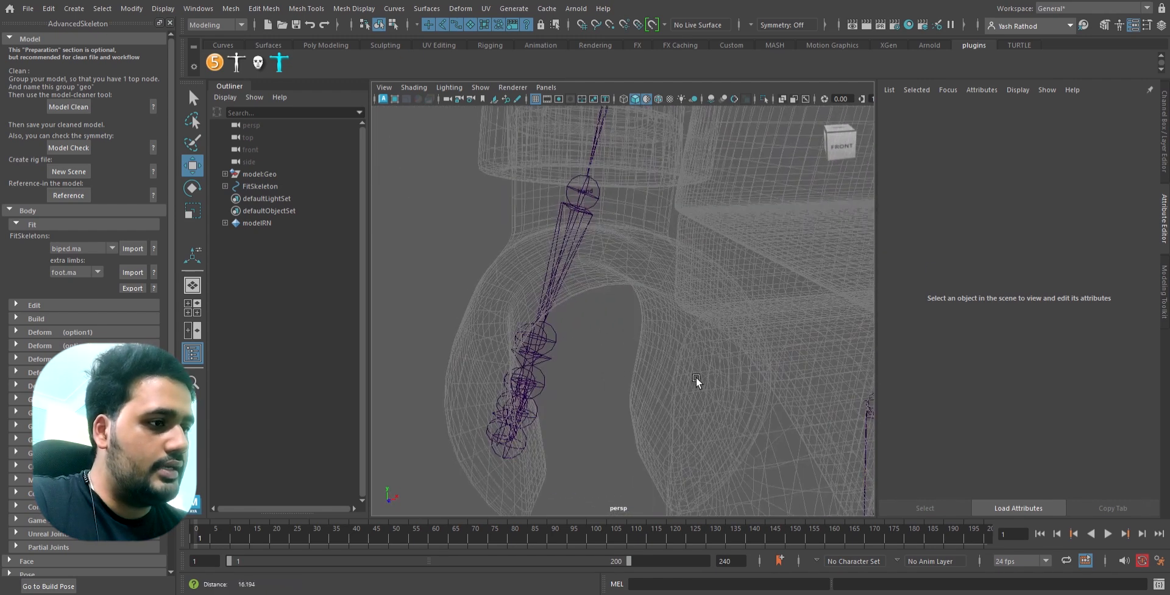
Step: Rotate the IndexFinger1 joint about 27° in Y and move its chain into the inner prong of the claw hand
click(568, 343)
alt+drag(568, 343, 734, 310)
alt+drag(732, 396, 708, 373)
key(e)
key(w)
drag(693, 291, 744, 269)
alt+middle_drag(638, 247, 682, 326)
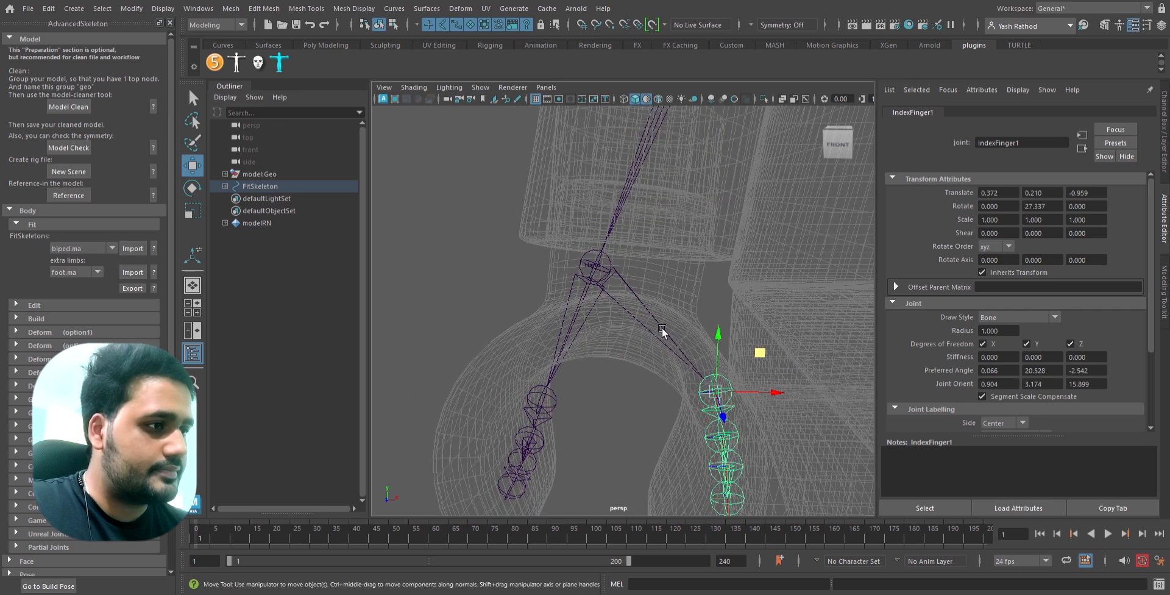
Step: Centre the Wrist joint in the neck of the claw hand, keeping both finger chains inside their prongs
click(620, 262)
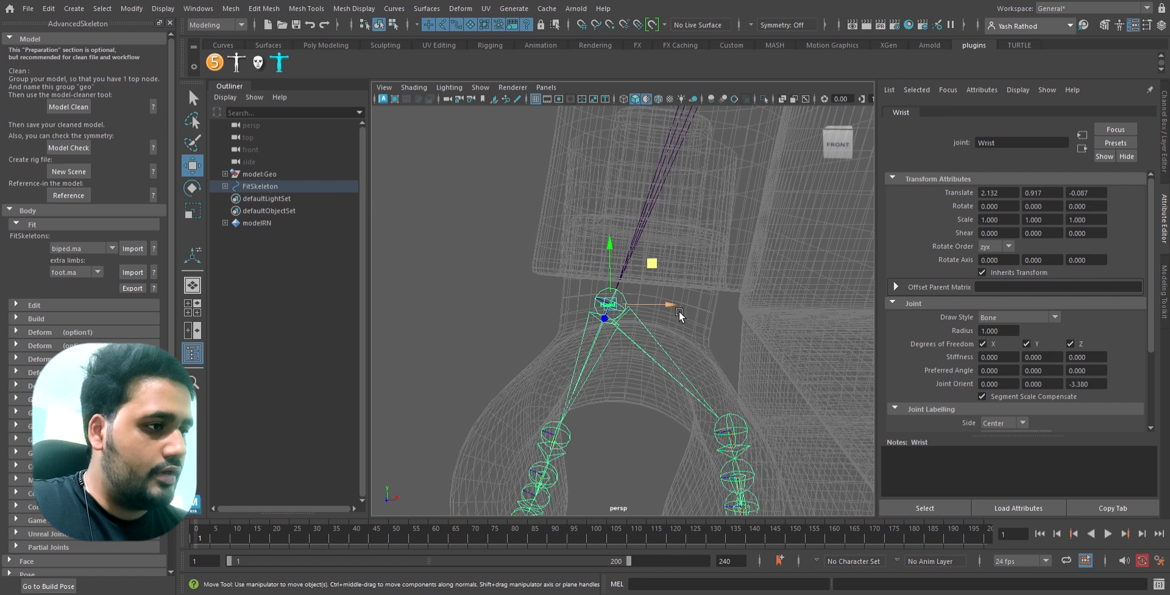
drag(677, 310, 710, 322)
key(d)
alt+middle_drag(664, 403, 622, 342)
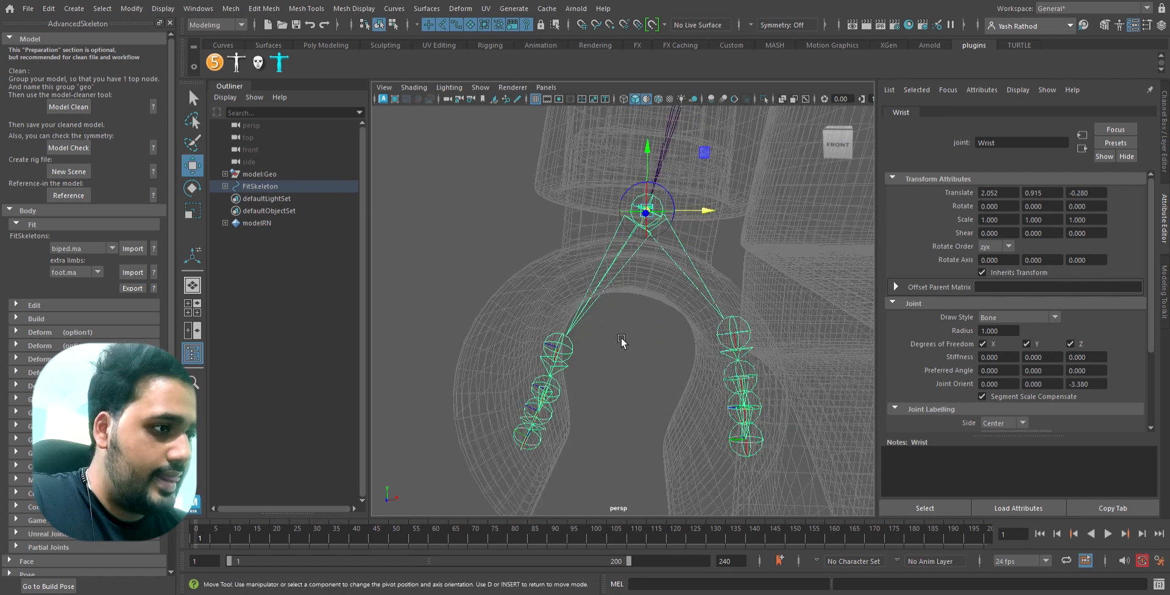
Step: Move the MiddleFinger1 chain outward into the outer prong of the claw hand
click(579, 345)
key(d)
drag(628, 302, 596, 289)
key(ctrl+z)
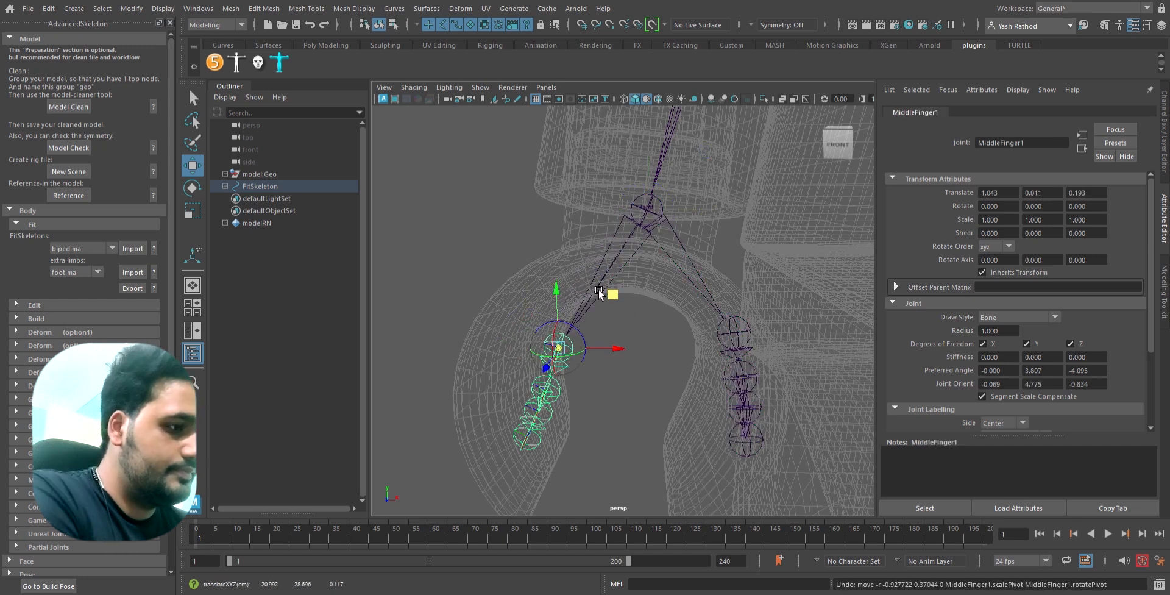
middle_drag(613, 309, 576, 301)
Step: Frame the MiddleFinger1 joint in the side view and examine its depth inside the hand
alt+drag(576, 302, 745, 369)
key(space)
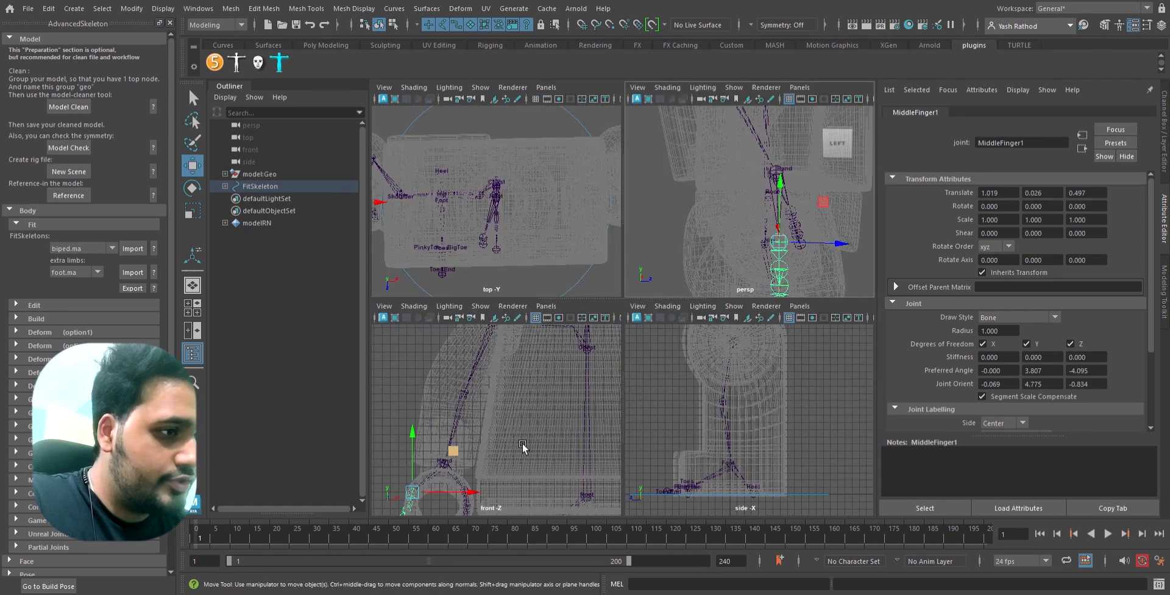
key(space)
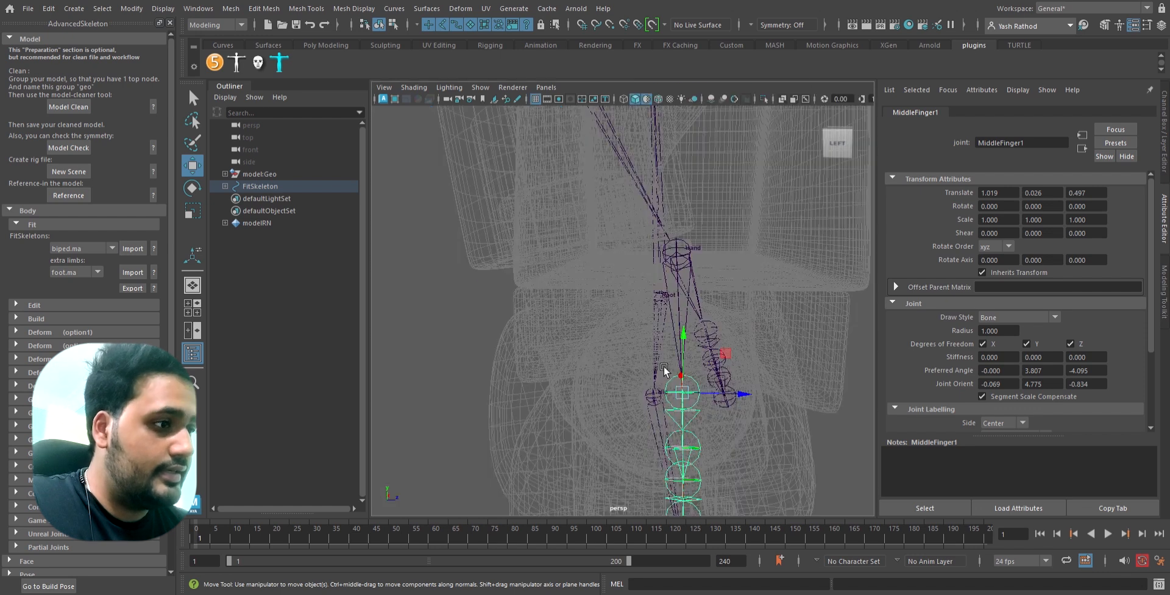
key(space)
key(space)
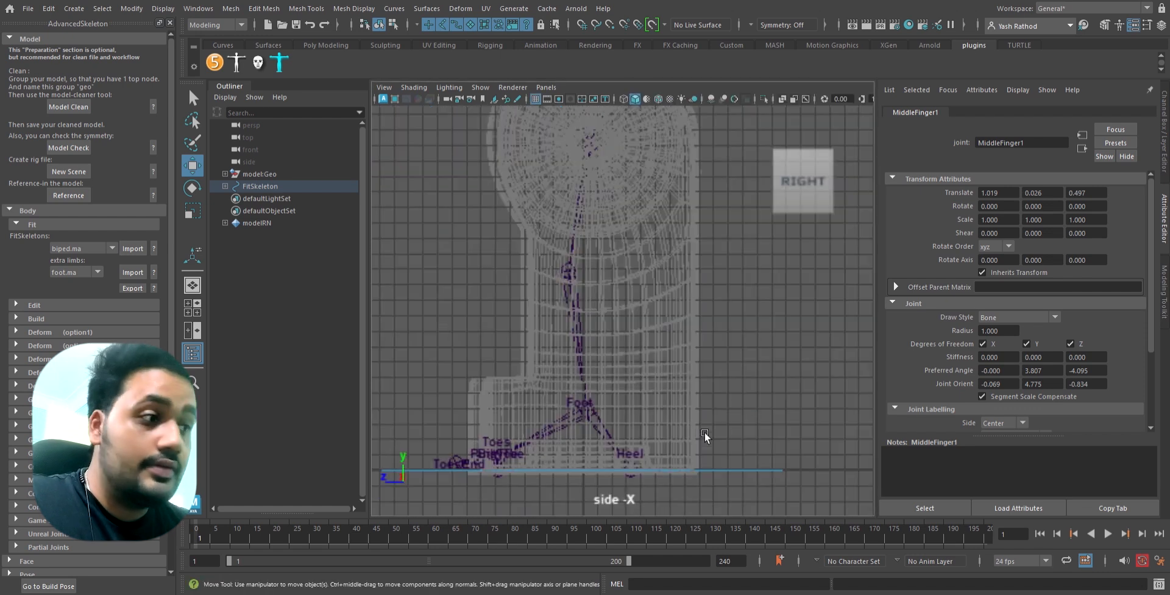
key(f)
scroll(705, 379, up, 4)
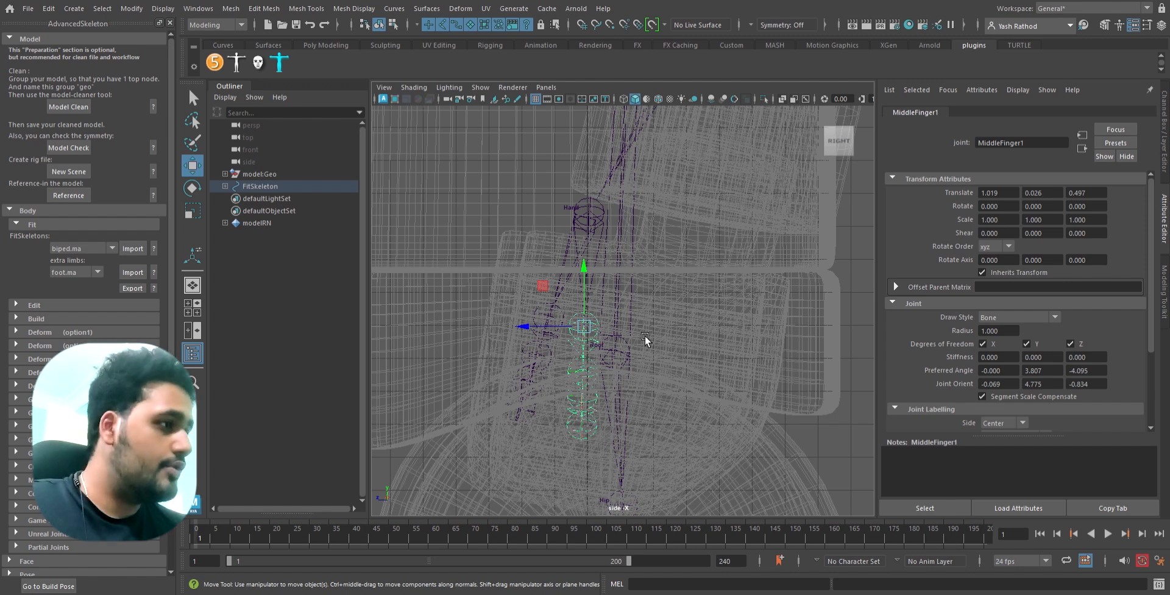
Step: Set the Hi display layer to reference mode and turn on X-Ray shading in the side view
key(ctrl+shift+a)
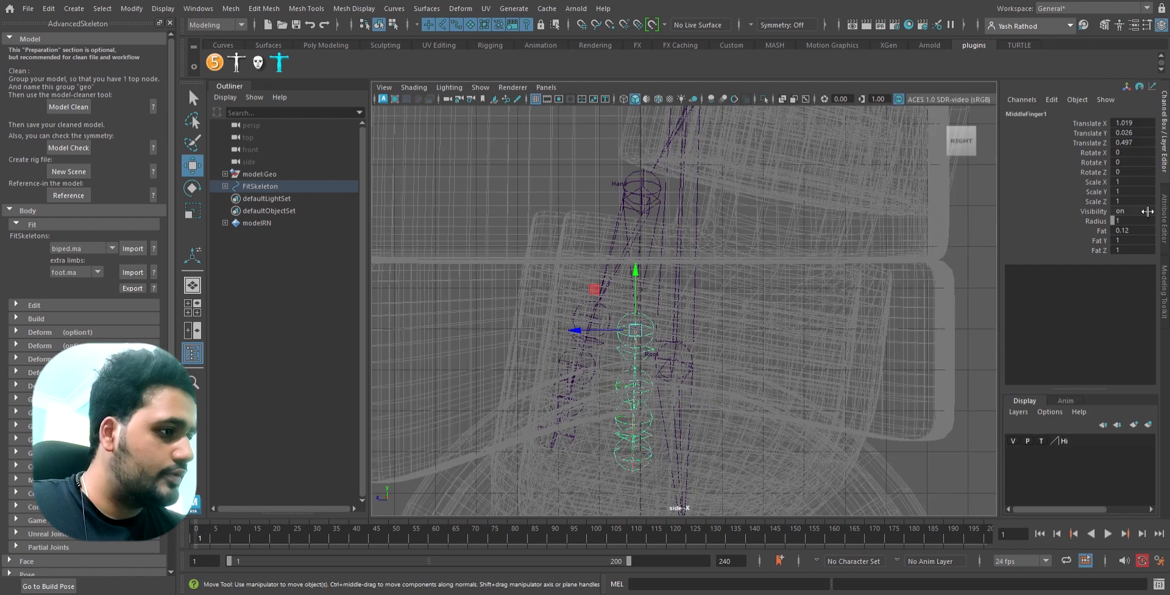
click(1048, 447)
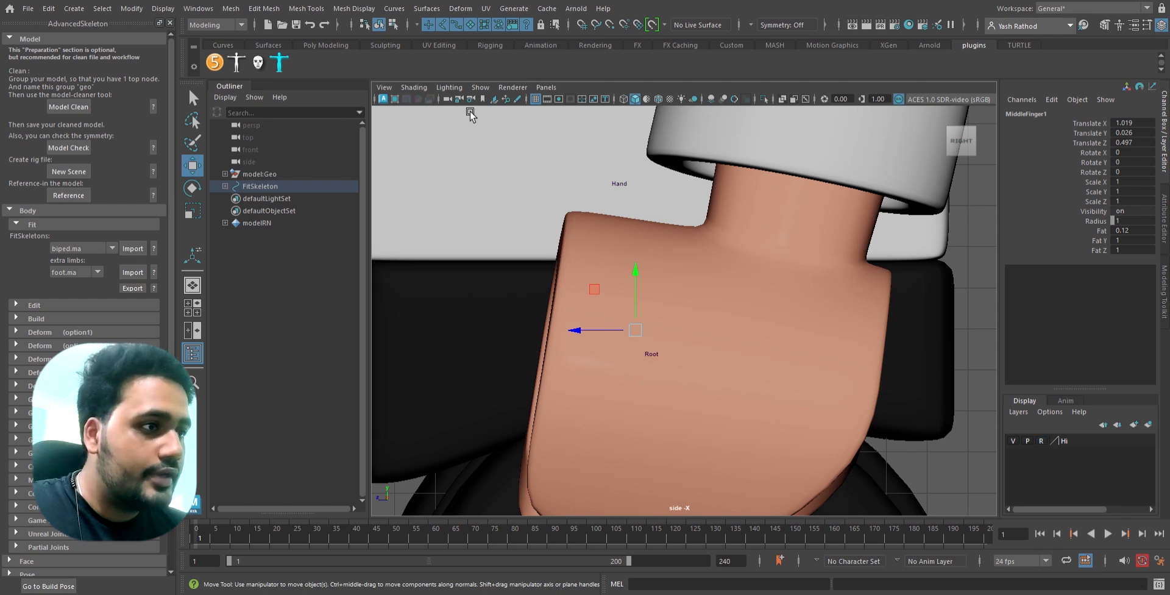
click(420, 89)
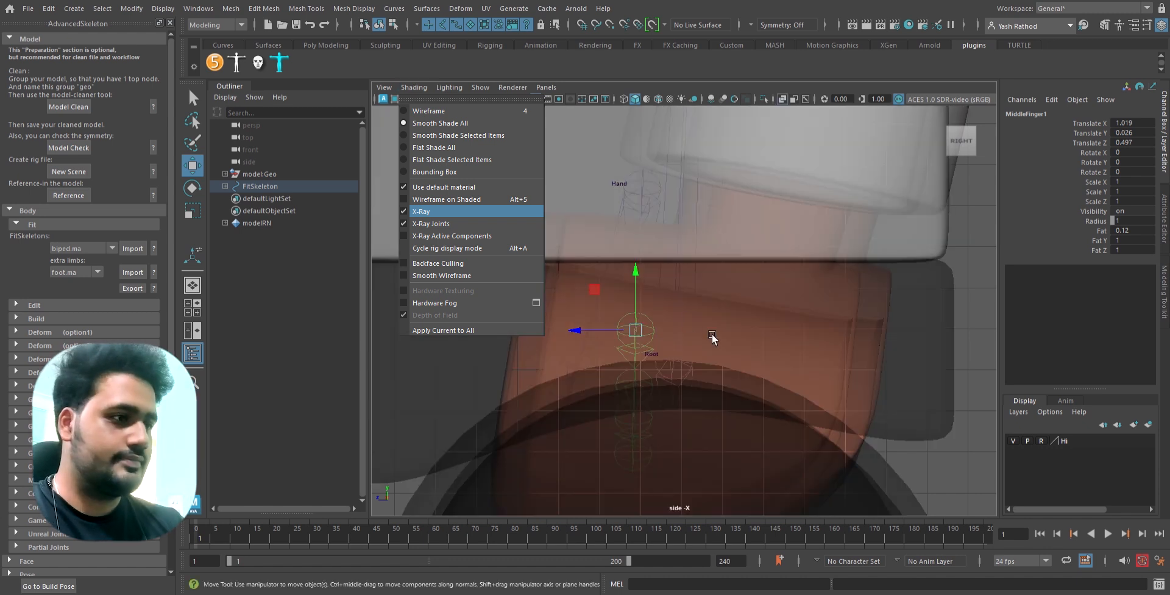
alt+middle_drag(713, 335, 690, 311)
alt+right_drag(689, 311, 451, 357)
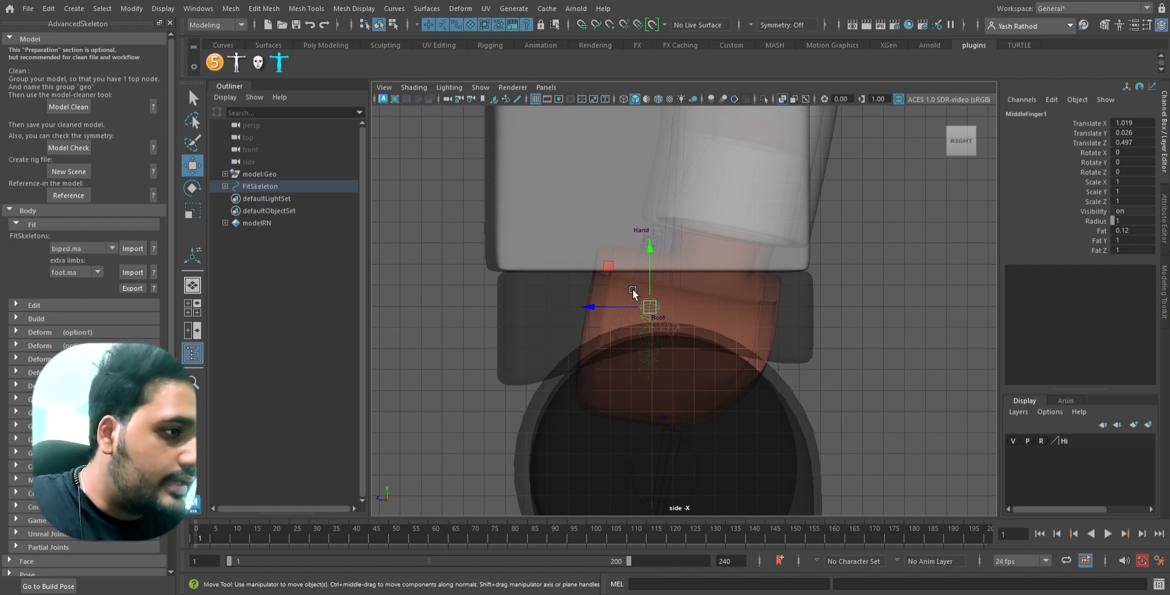
Step: Move the Wrist joint slightly back and up in the side view, inside the neck of the claw hand
click(677, 315)
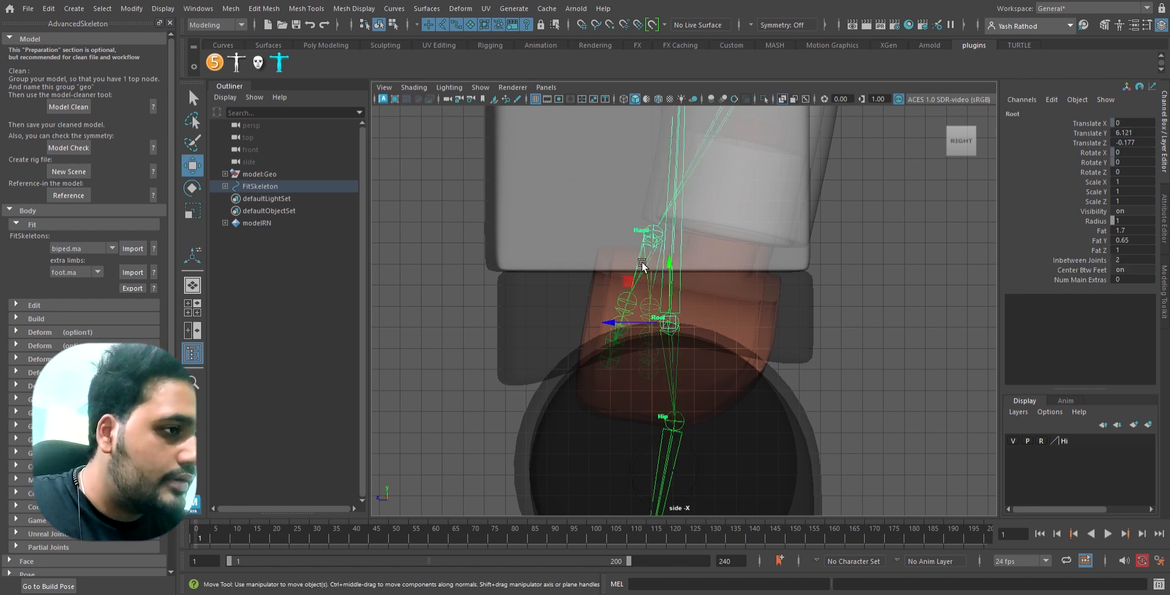
click(665, 239)
drag(653, 236, 679, 224)
key(space)
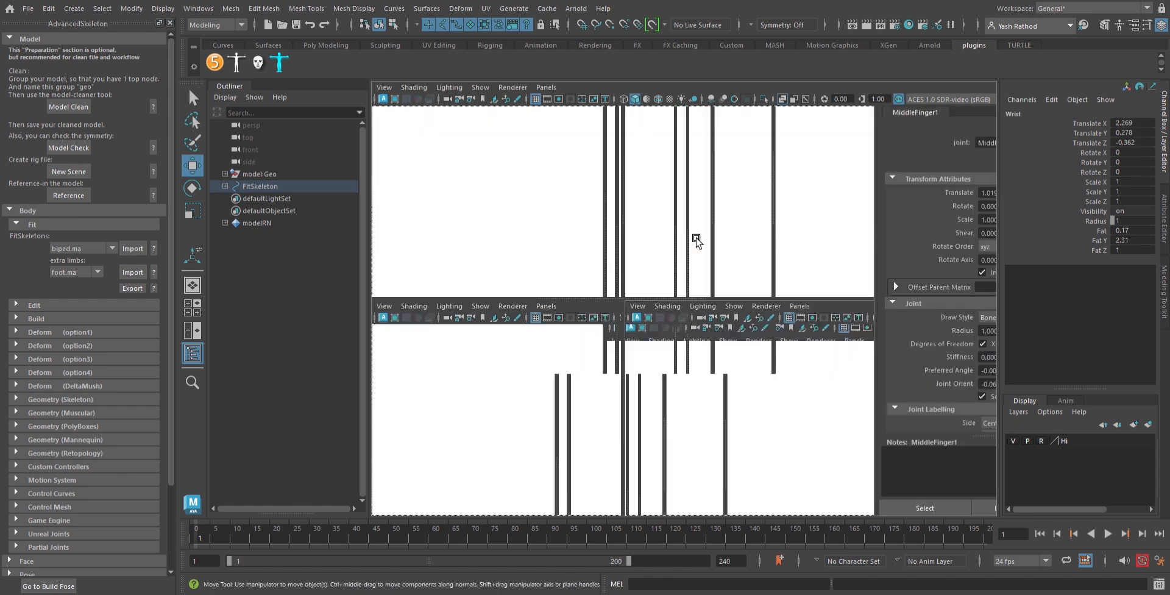
key(space)
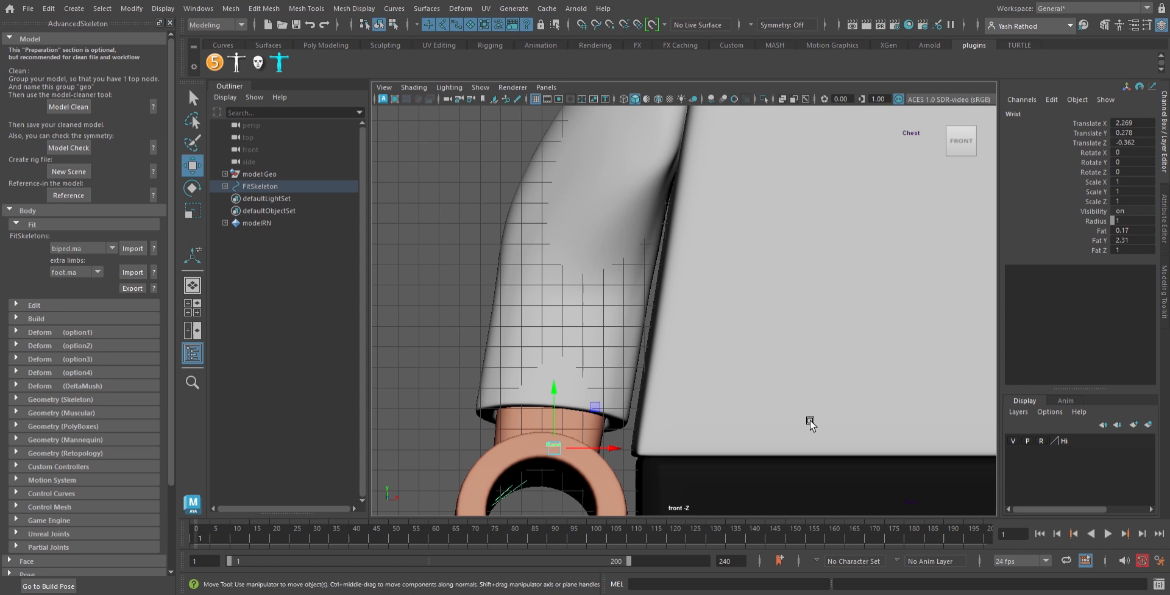
Step: Set the Hi display layer to template mode and shift the Wrist joint slightly outward in the front view
double_click(1044, 445)
alt+middle_drag(612, 424, 703, 258)
alt+right_drag(702, 259, 690, 342)
drag(674, 228, 662, 229)
Step: Fit the upper index finger joints into the inner prong and rotate IndexFinger2 about -23.6 degrees on Y to follow its curve
click(693, 372)
drag(736, 334, 751, 297)
key(Down)
drag(759, 338, 762, 367)
alt+middle_drag(746, 441, 751, 341)
key(Down)
key(Up)
key(e)
drag(766, 346, 745, 364)
click(743, 344)
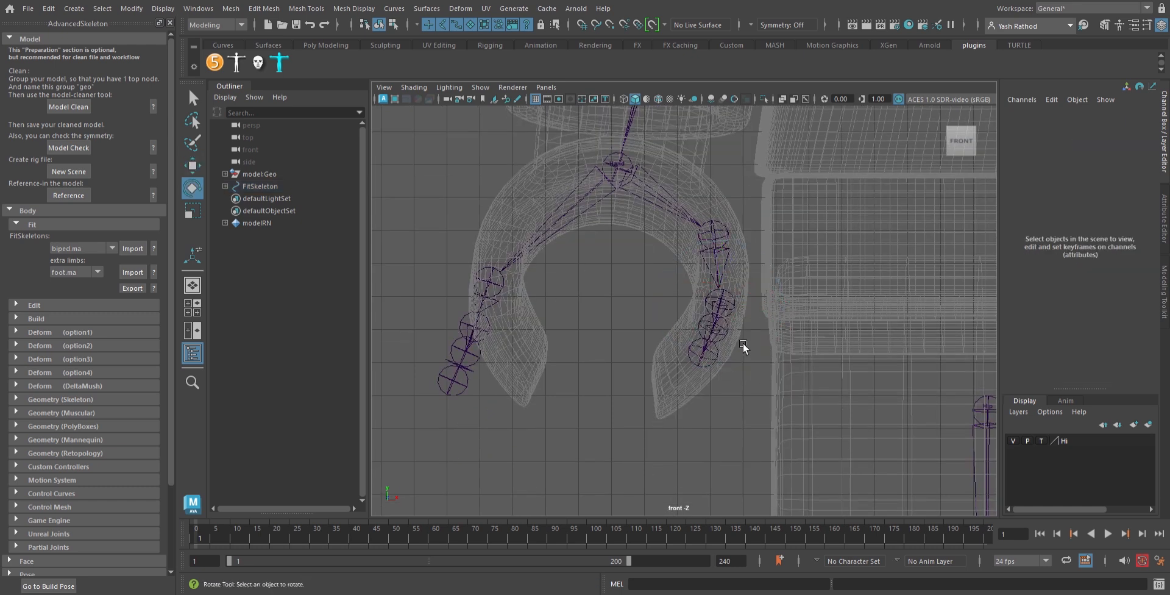
Step: Move the IndexFinger3 joint down and inward to the tip of the inner prong
click(735, 334)
key(w)
drag(758, 298, 715, 356)
click(746, 420)
Step: Shift only the IndexFinger2 joint down to the bend of the inner prong, leaving its child joints in place
alt+middle_drag(743, 327, 729, 298)
click(727, 302)
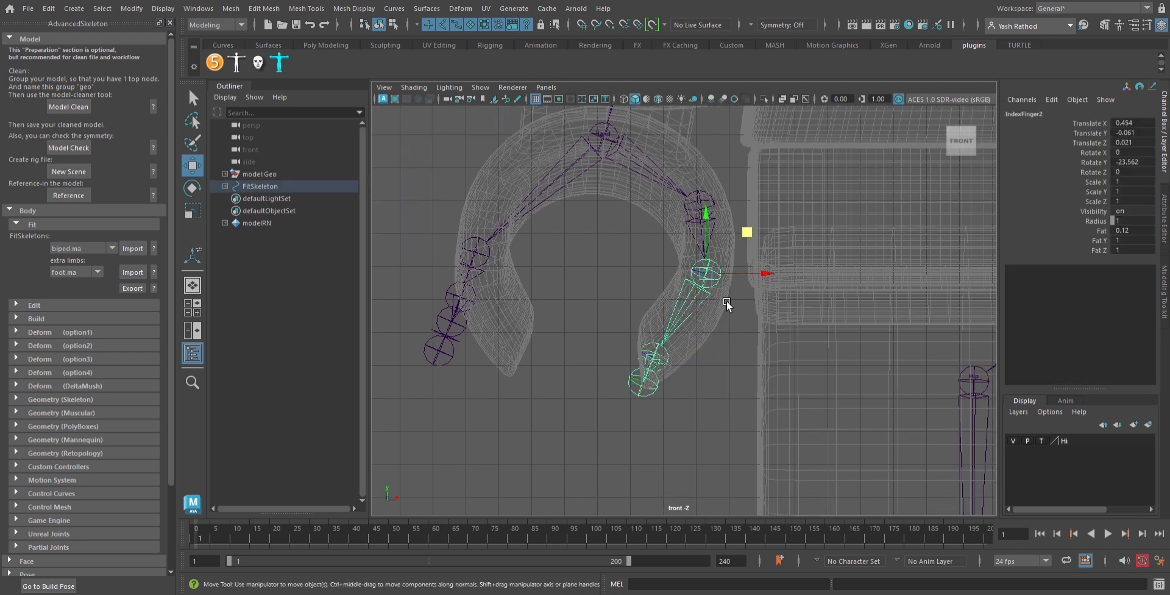
key(d)
middle_drag(778, 220, 771, 242)
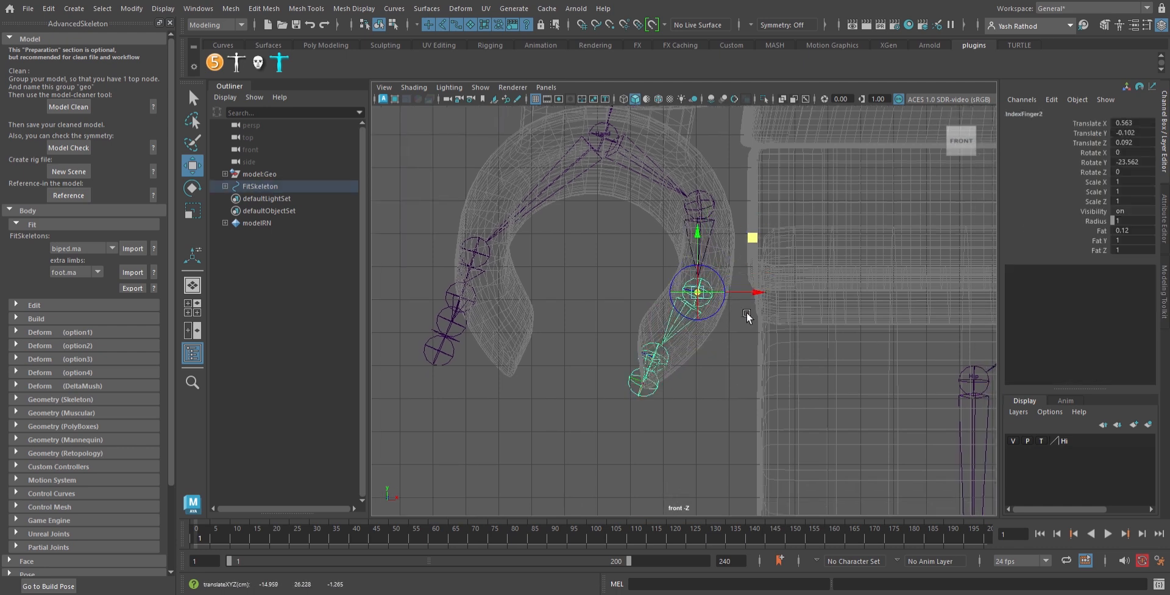
Step: Delete the end joint of the index finger chain below IndexFinger3
alt+middle_drag(679, 375, 686, 323)
click(671, 335)
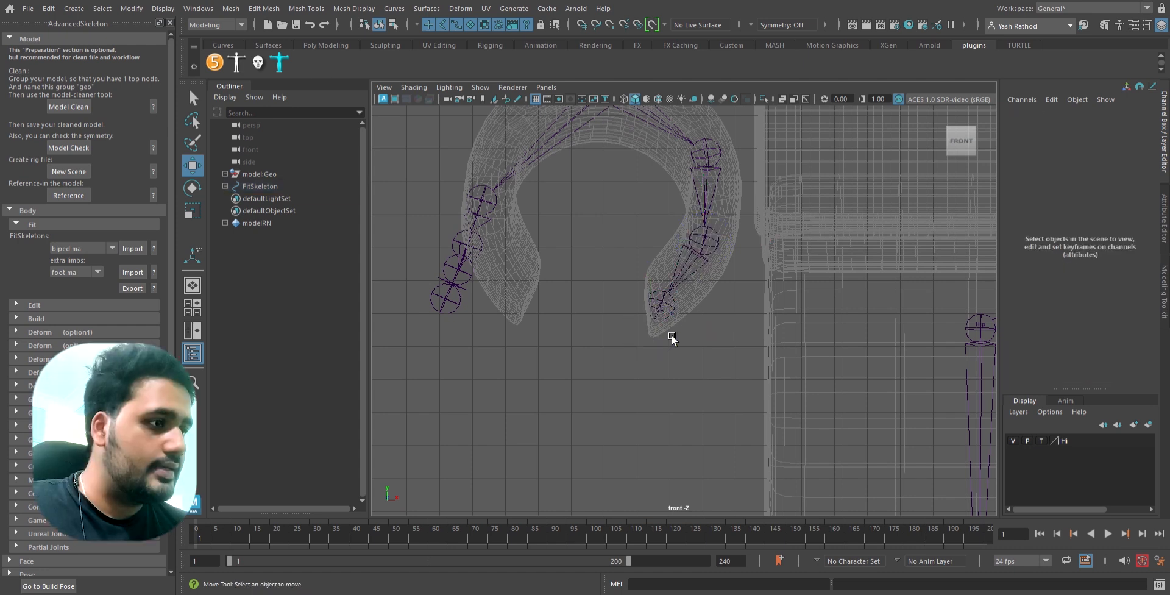
alt+middle_drag(671, 334, 665, 409)
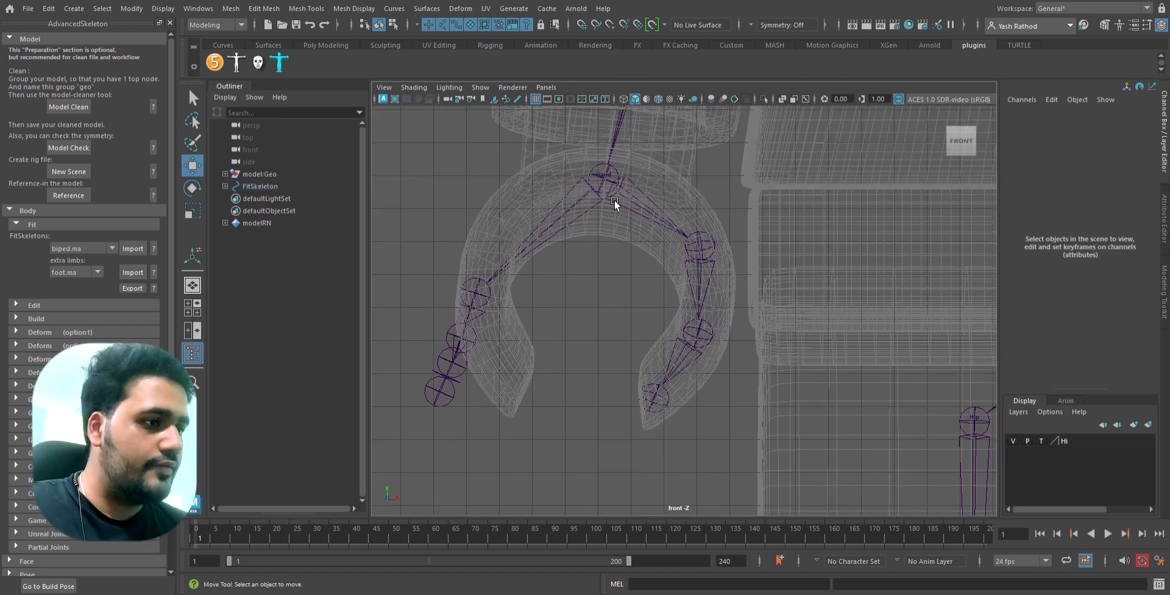
Step: Delete the end joint of the middle finger chain and move MiddleFinger3 into the tip of the outer prong
click(459, 404)
key(Delete)
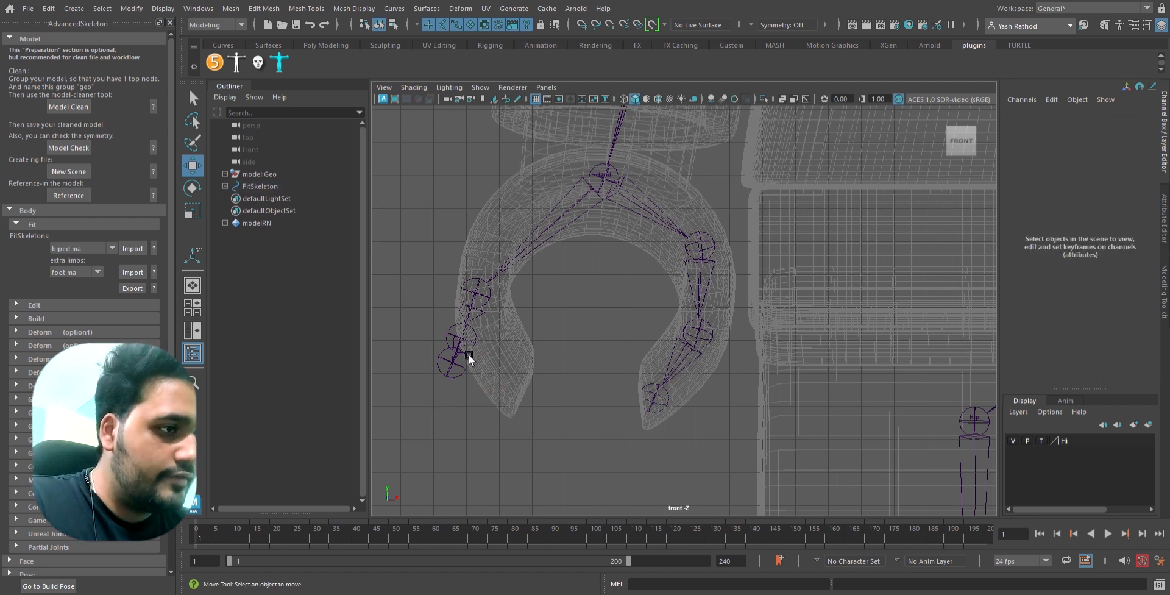
click(463, 370)
middle_drag(499, 322, 564, 352)
Step: Shift only the MiddleFinger2 joint inward to the centre of the outer prong, leaving its child joint in place
click(484, 339)
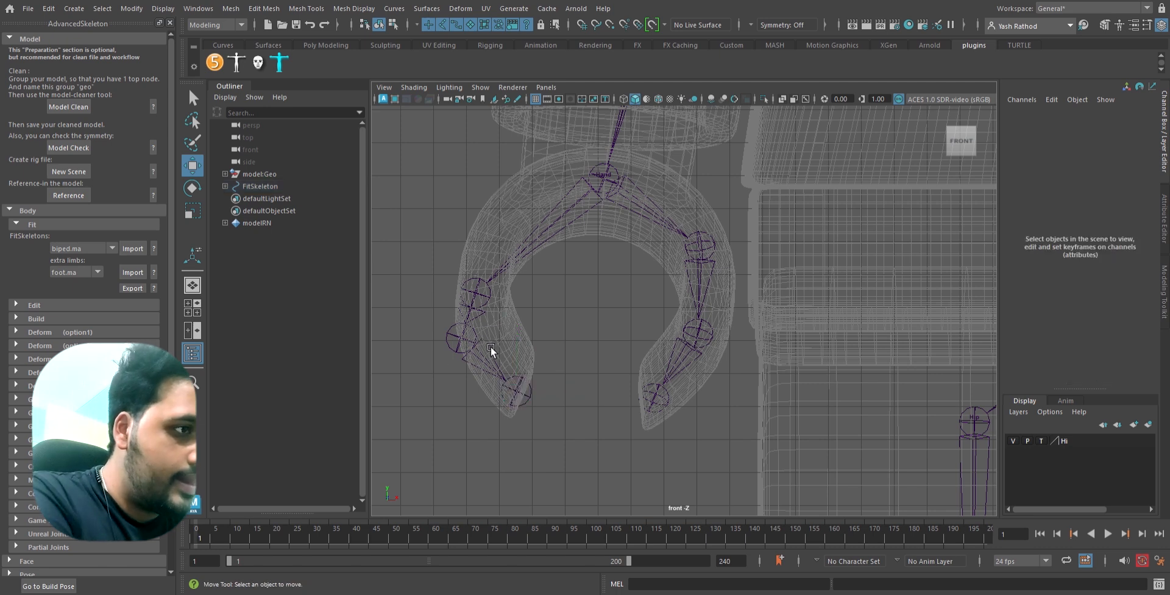
click(484, 338)
key(Insert)
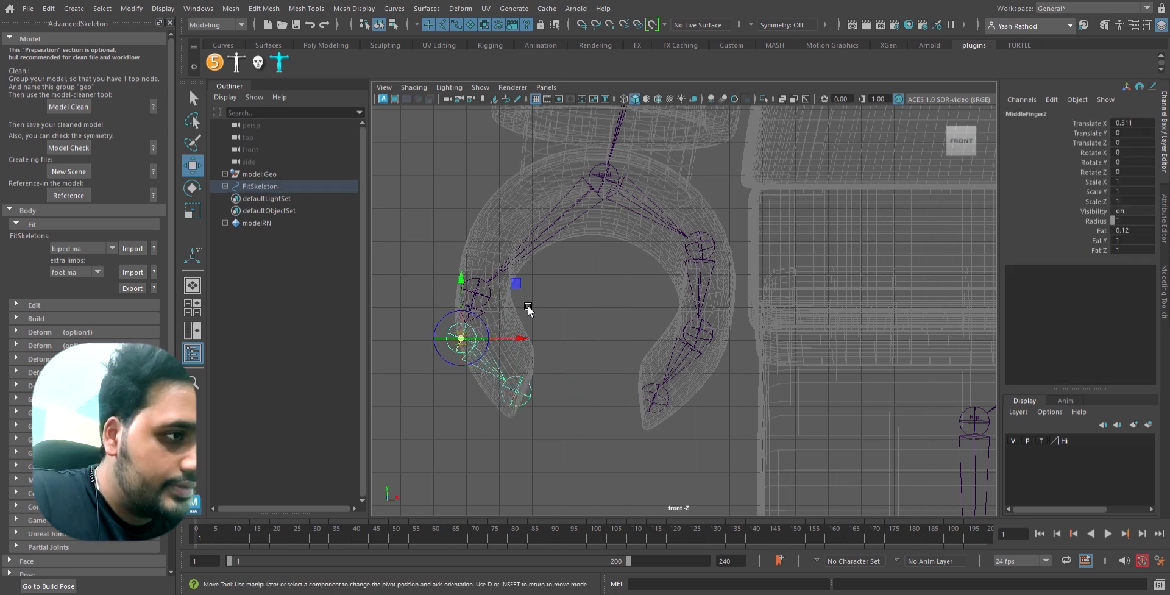
middle_drag(535, 289, 560, 284)
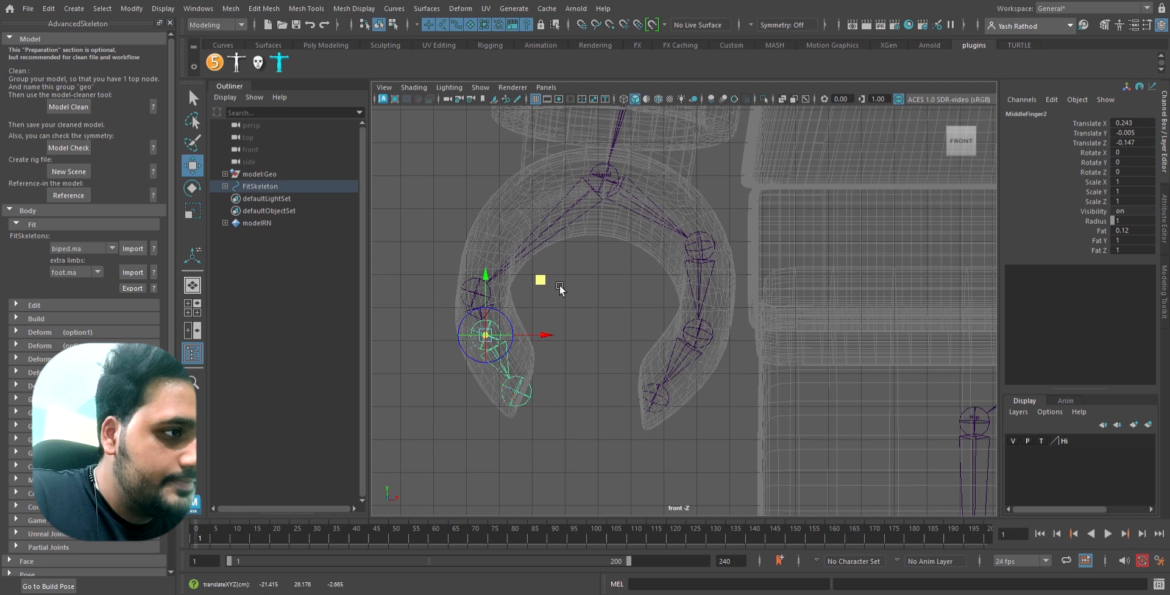
Step: Shift only the MiddleFinger1 joint up along the outer prong, level with the index finger's first joint
click(471, 292)
click(485, 299)
key(Insert)
middle_drag(538, 253, 572, 182)
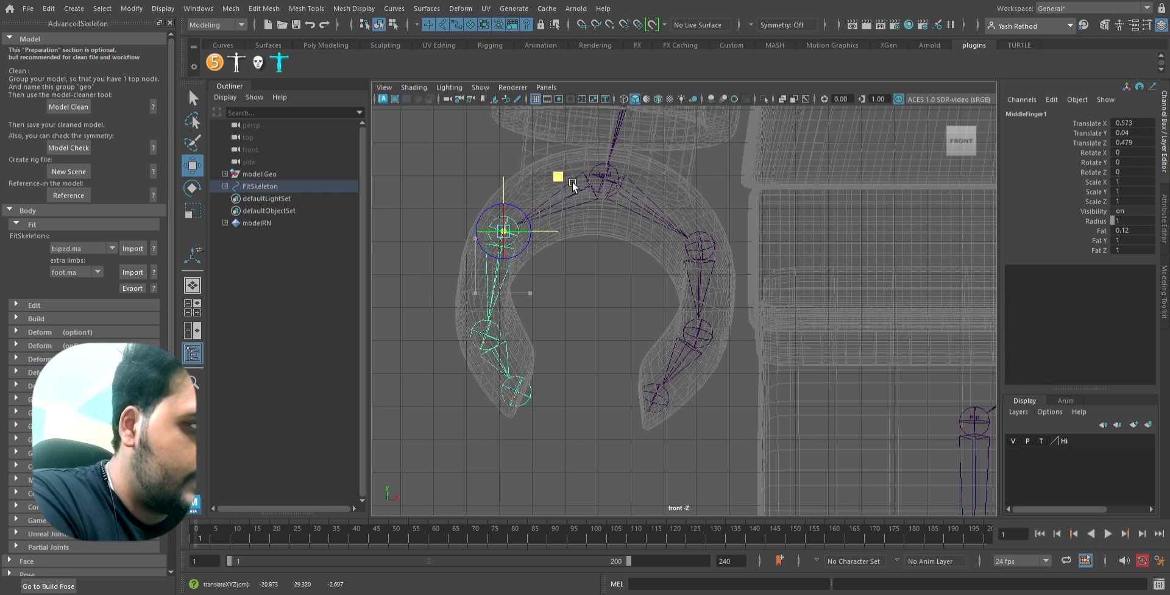
Step: Raise only the MiddleFinger2 joint along the outer prong and nudge MiddleFinger3 up within the prong tip
click(503, 337)
click(501, 333)
key(Insert)
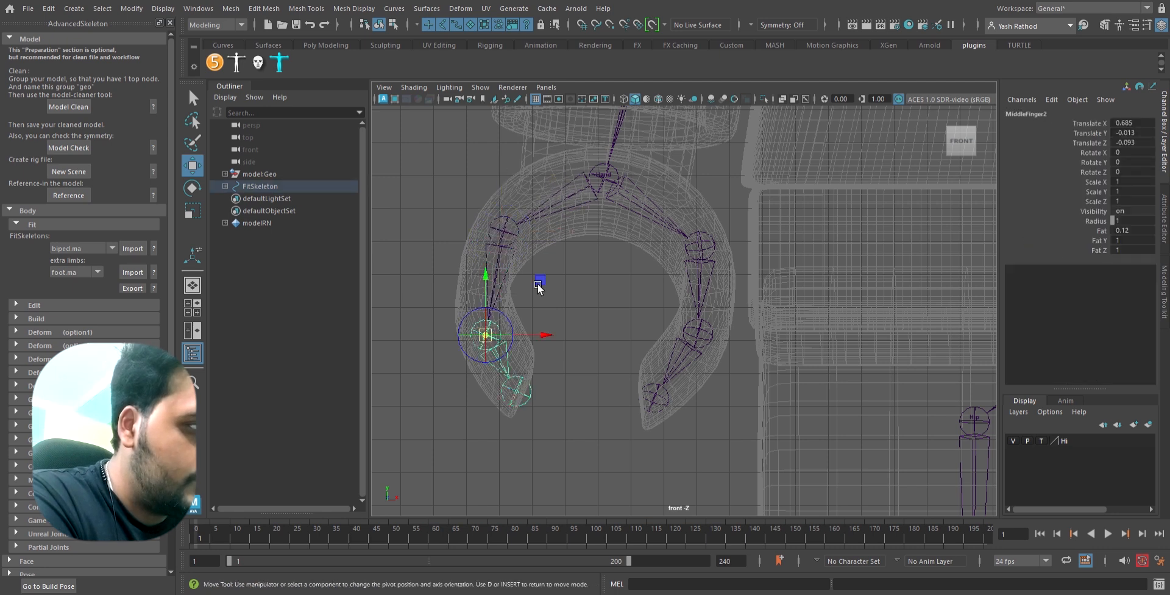
middle_drag(550, 284, 546, 266)
key(Insert)
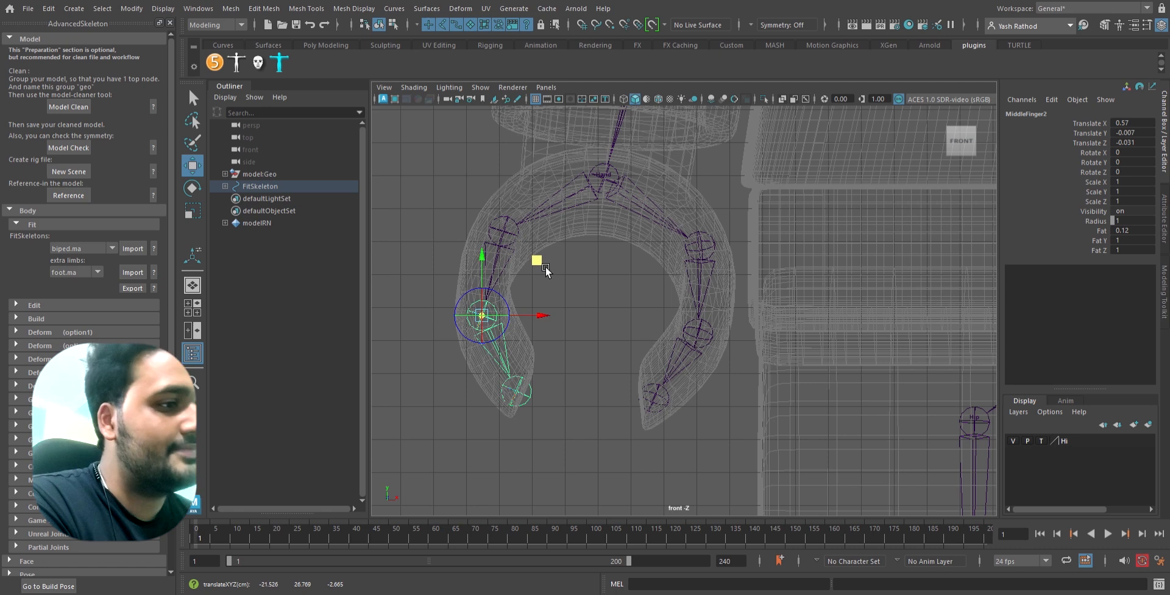
click(527, 397)
middle_drag(580, 345, 587, 335)
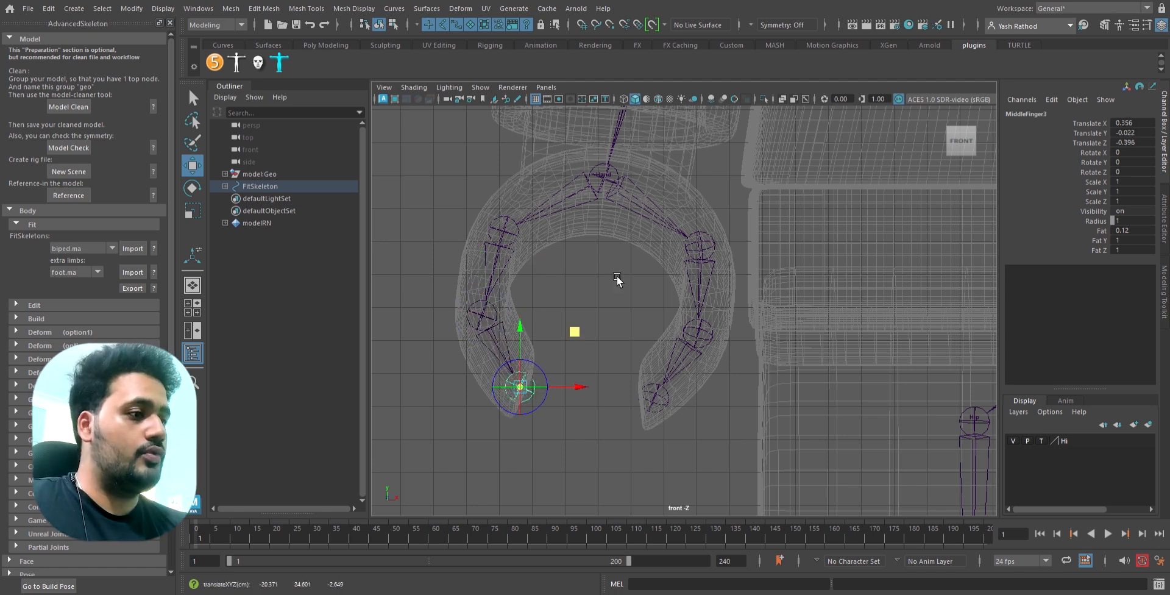
Step: Move the Wrist joint with both finger chains forward along Z in the perspective view
key(space)
key(space)
alt+drag(755, 365, 690, 390)
click(666, 310)
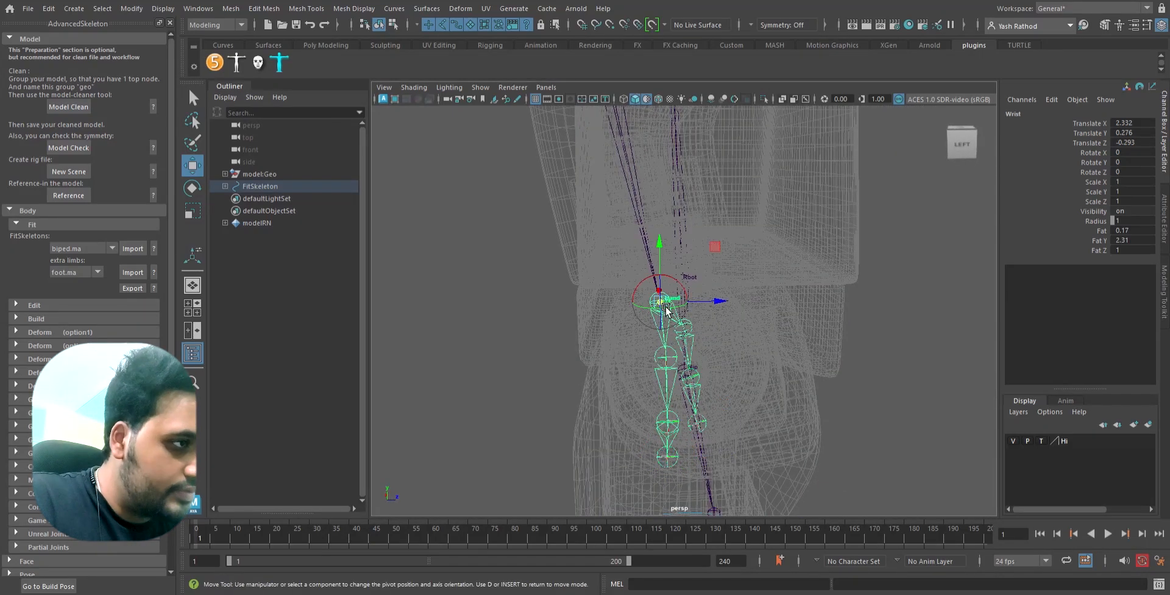
drag(730, 302, 744, 411)
Step: Rotate the MiddleFinger1 joint to about 16.25 degrees on Z to align its chain with the hand's depth
alt+drag(721, 333, 712, 335)
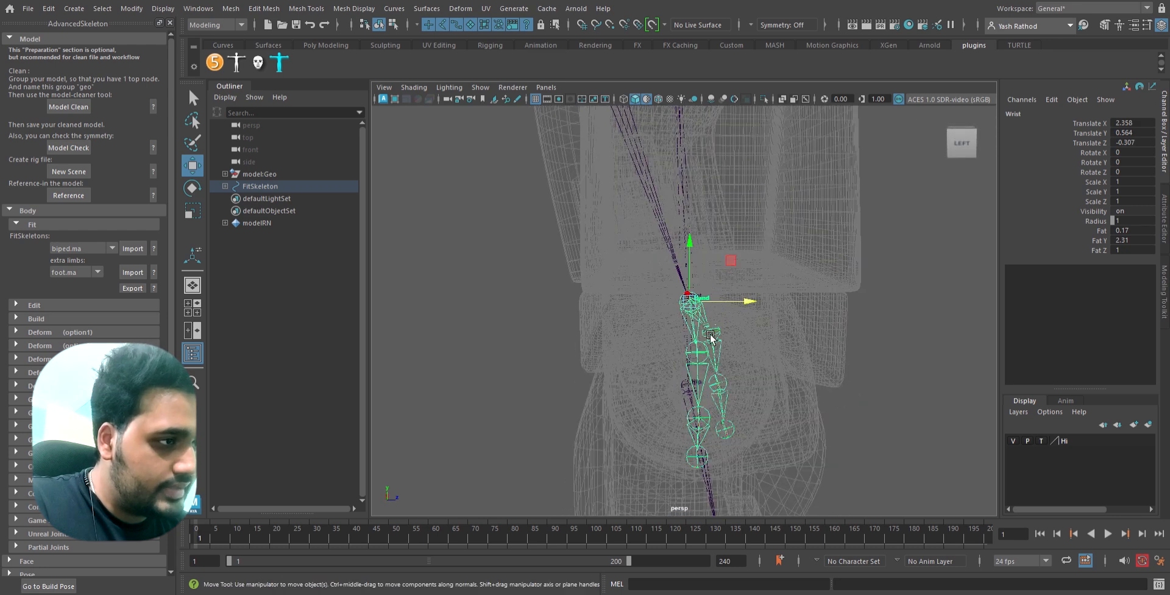
click(710, 353)
key(f)
key(e)
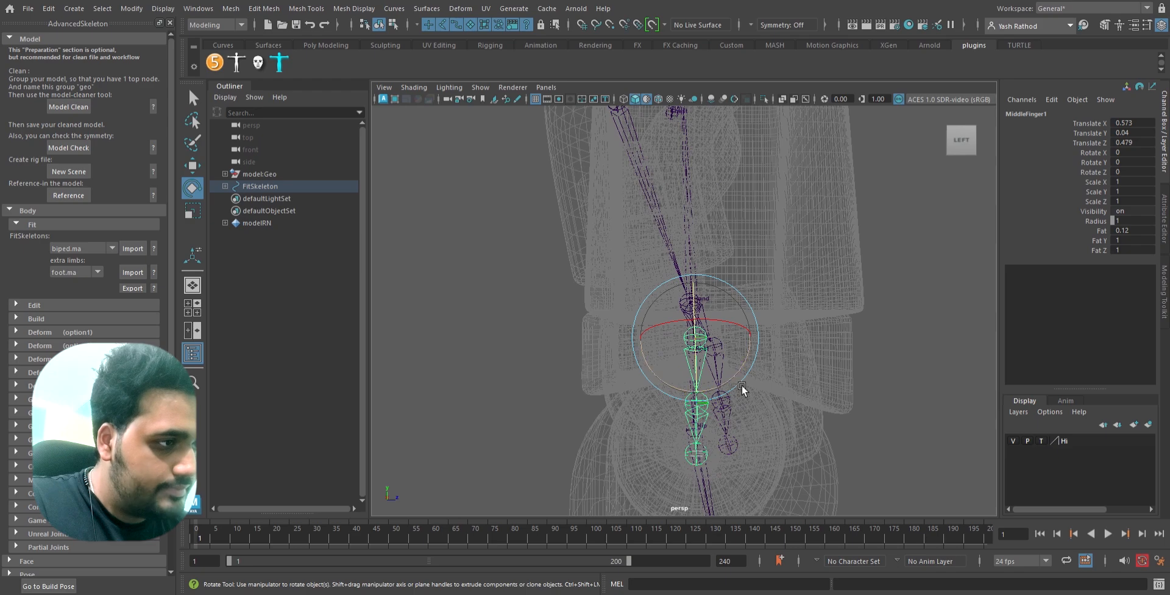
drag(739, 385, 689, 445)
Step: Raise the Eye joint inside the head and move the EyeEnd joint forward to the front of the face
scroll(726, 426, down, 7)
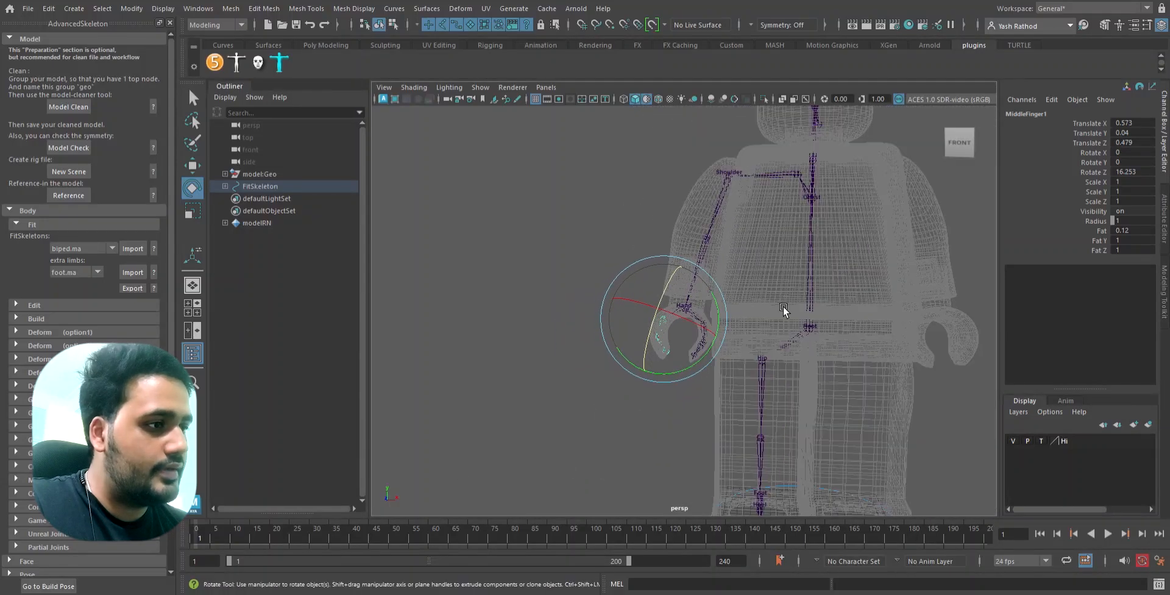
alt+middle_drag(724, 401, 664, 492)
alt+drag(663, 492, 868, 415)
scroll(738, 403, up, 6)
alt+middle_drag(765, 420, 705, 458)
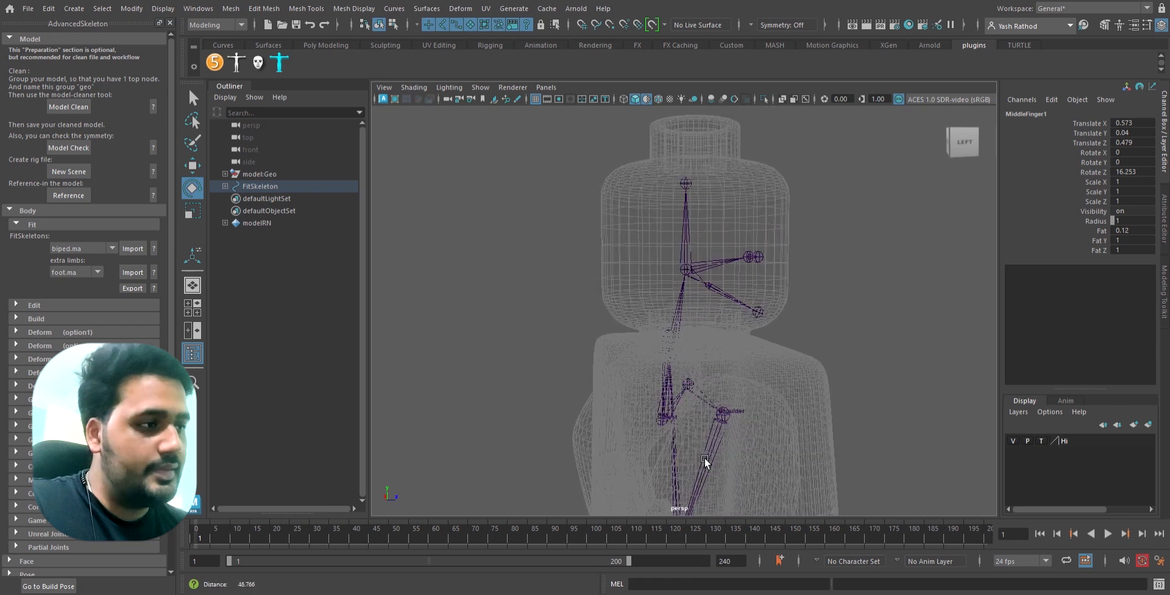
scroll(792, 384, up, 4)
alt+middle_drag(824, 362, 789, 388)
click(766, 254)
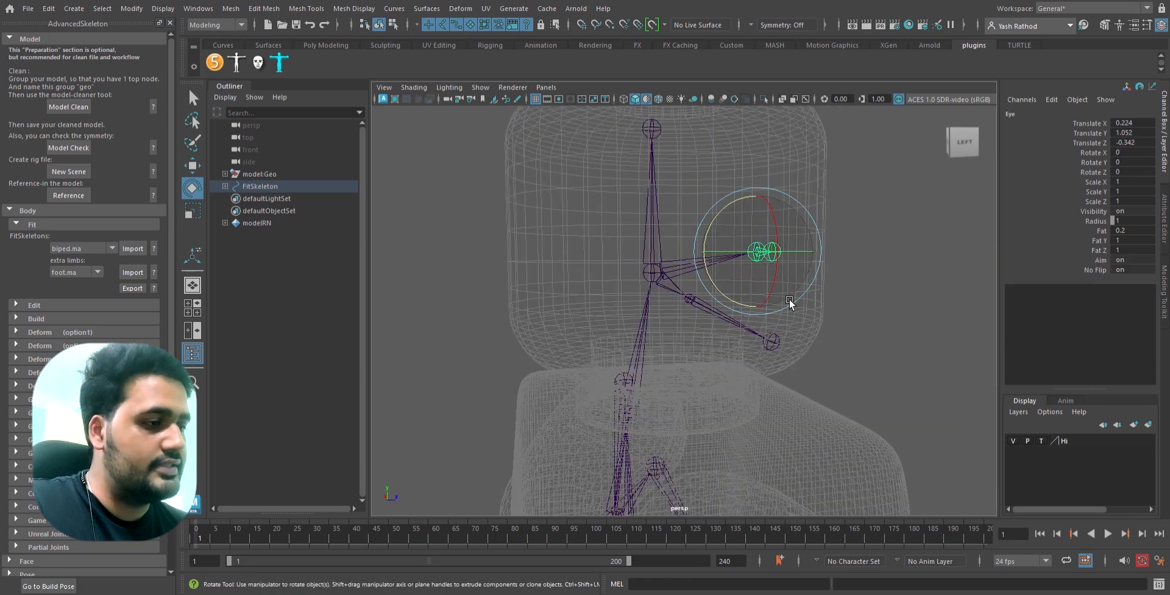
alt+middle_drag(789, 299, 755, 349)
key(w)
drag(740, 233, 759, 203)
alt+drag(774, 286, 791, 316)
click(798, 272)
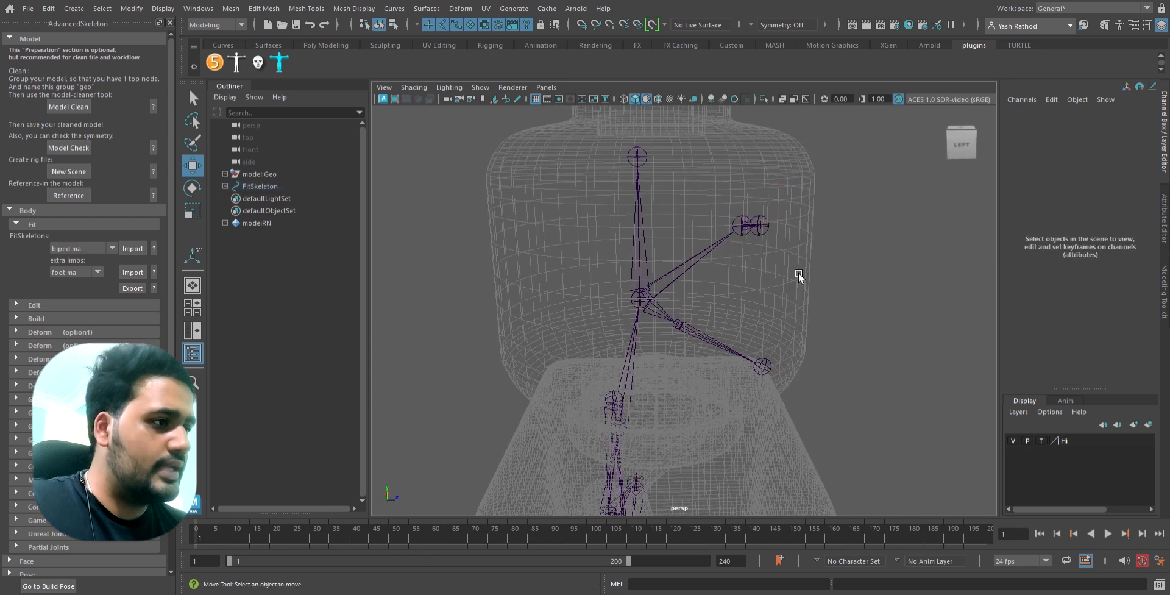
click(769, 232)
drag(824, 237, 872, 238)
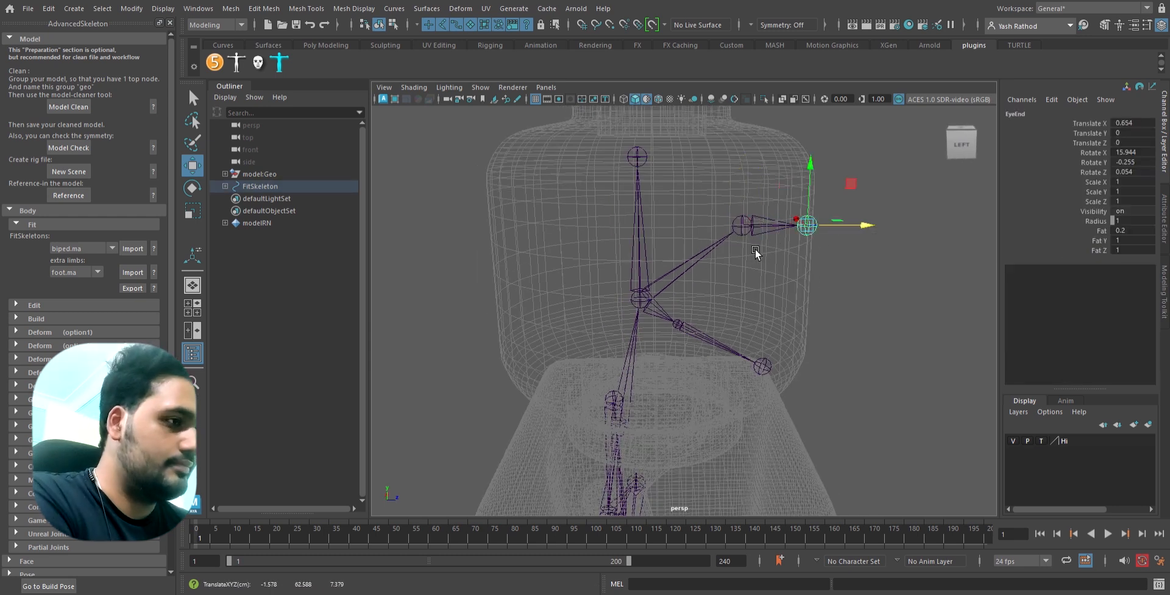
Step: Delete the Eye joint together with its end joint from the head
click(749, 229)
key(Delete)
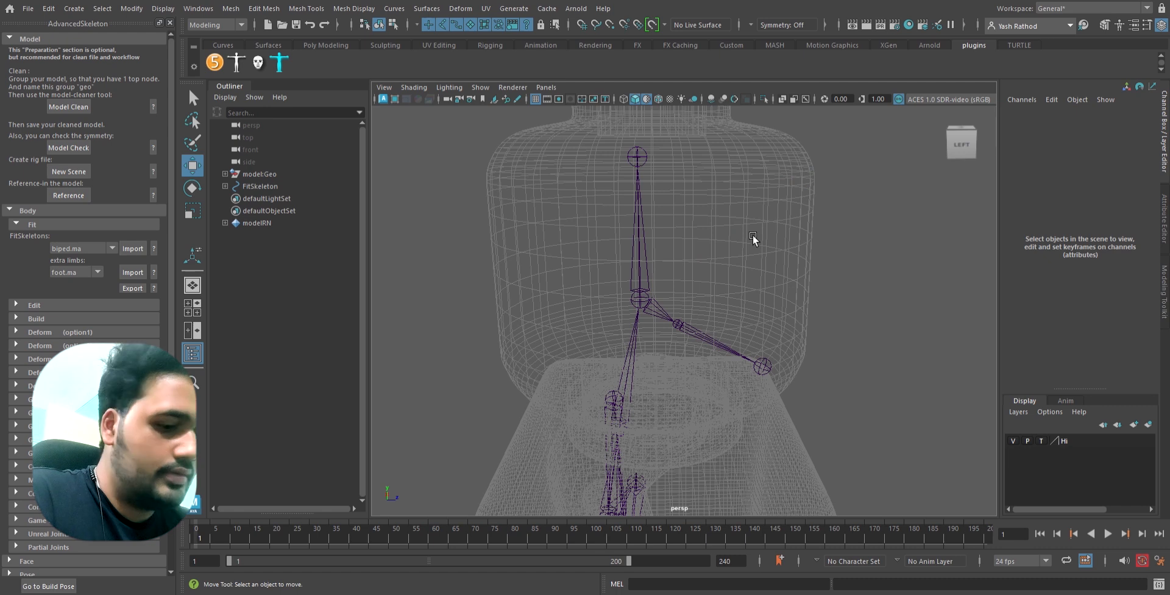
key(alt+x)
alt+drag(862, 360, 792, 348)
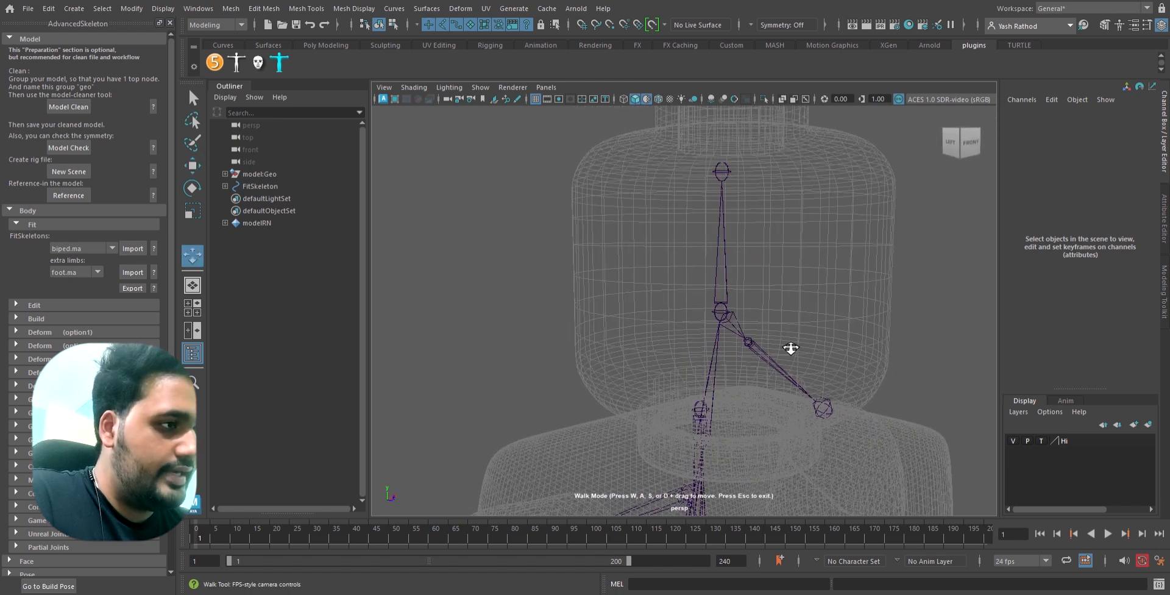
key(Escape)
Step: Lower the Jaw joint inside the head to a Translate X of about -0.615
alt+middle_drag(816, 369, 776, 297)
click(726, 288)
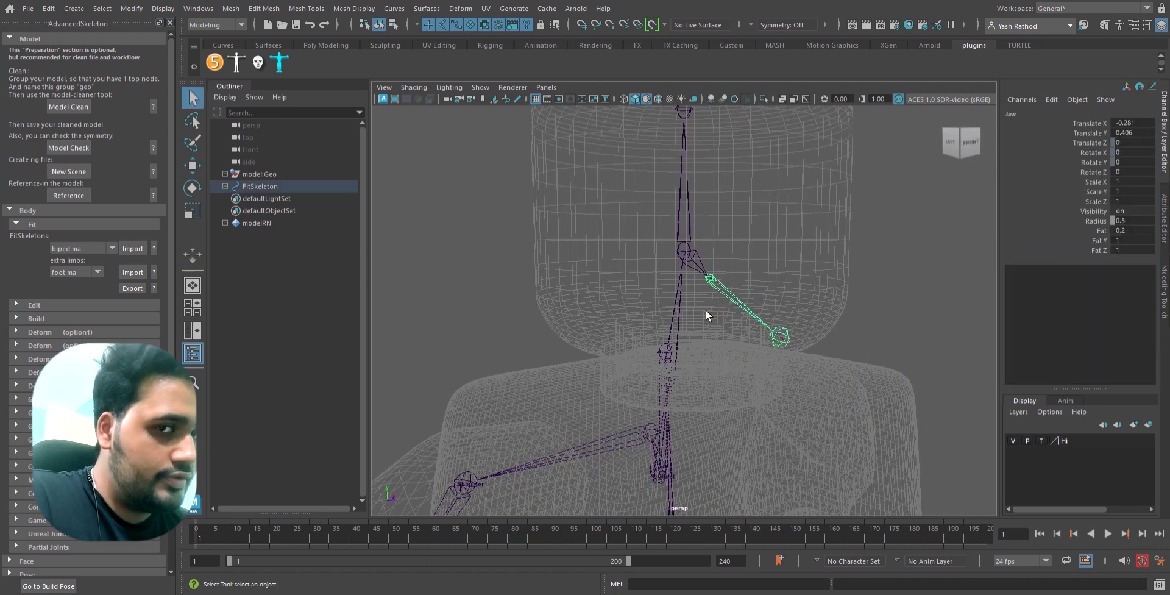
alt+drag(705, 309, 810, 359)
key(w)
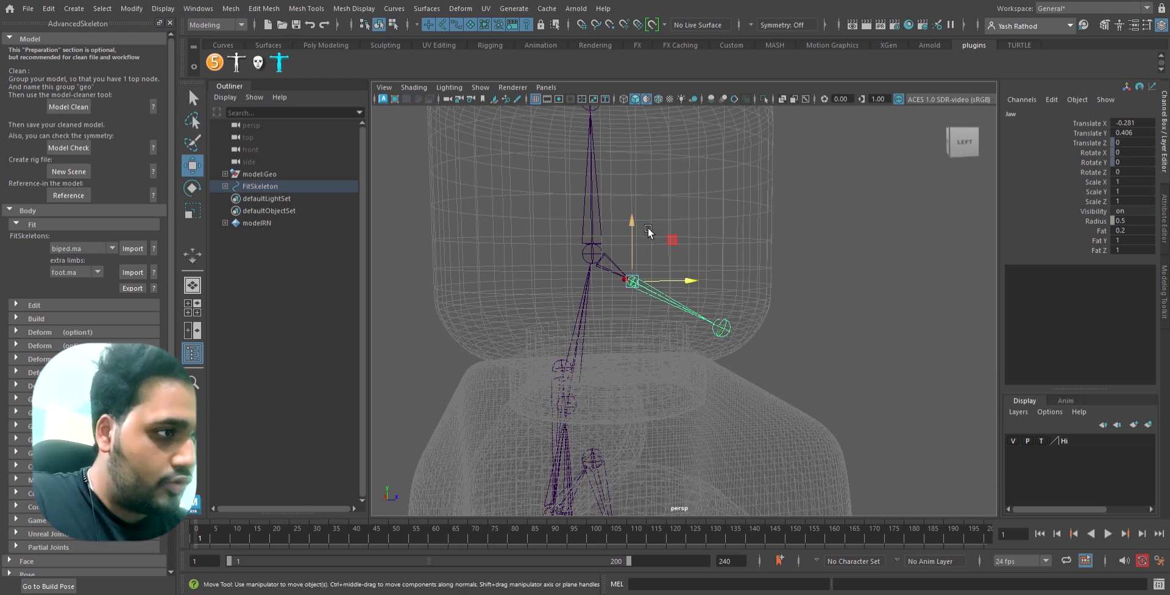
drag(643, 226, 645, 258)
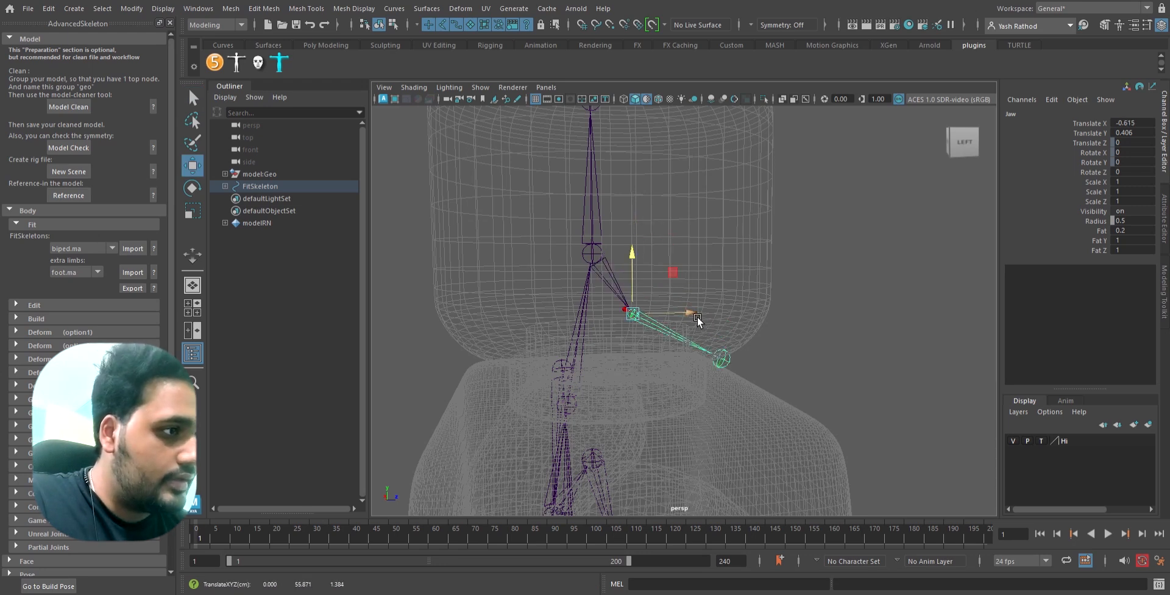
Step: Move the JawEnd joint up onto the lower front edge of the head, at the chin
click(722, 360)
alt+drag(784, 372, 701, 360)
drag(590, 312, 594, 290)
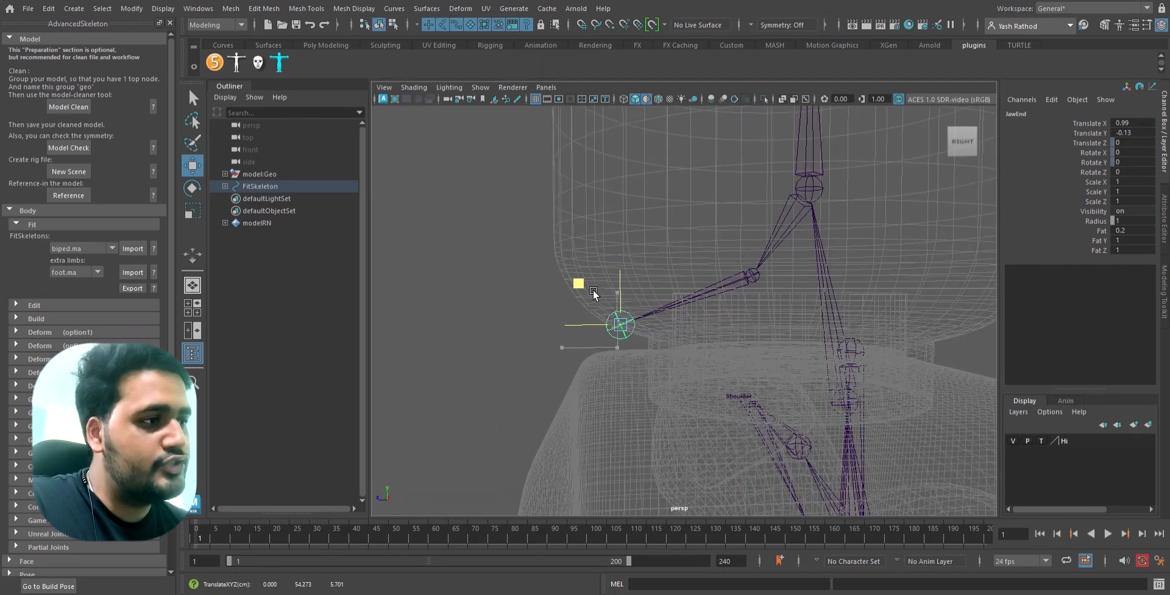
Step: Try rotating the Jaw joint about -10.8 degrees on Z
click(762, 286)
key(e)
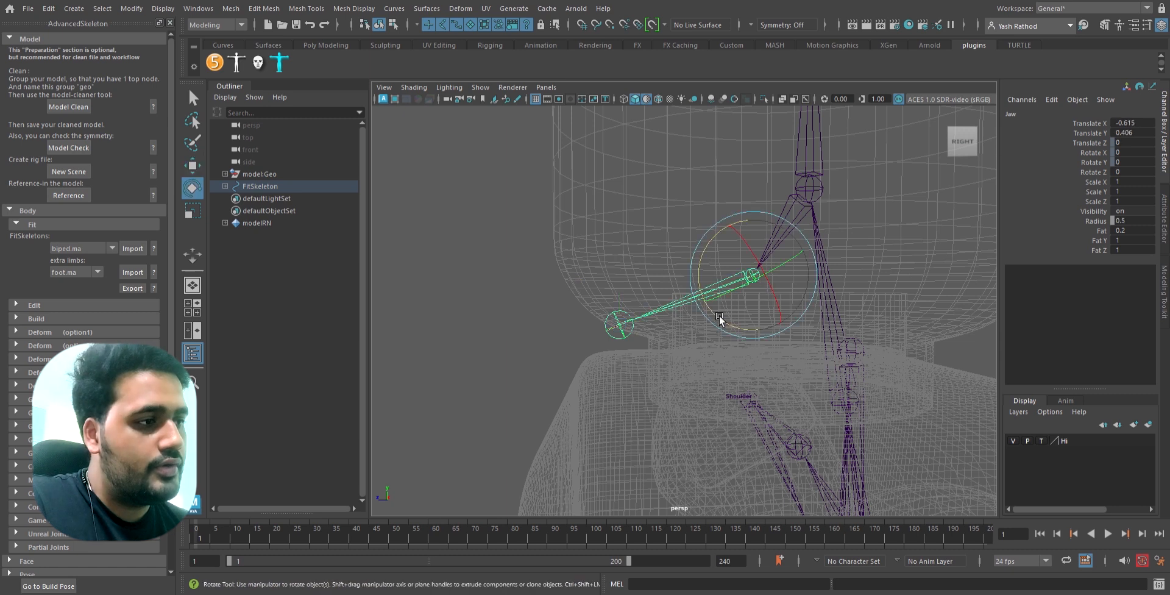
mouse_move(720, 316)
mouse_down()
mouse_move(715, 280)
mouse_move(729, 306)
mouse_up()
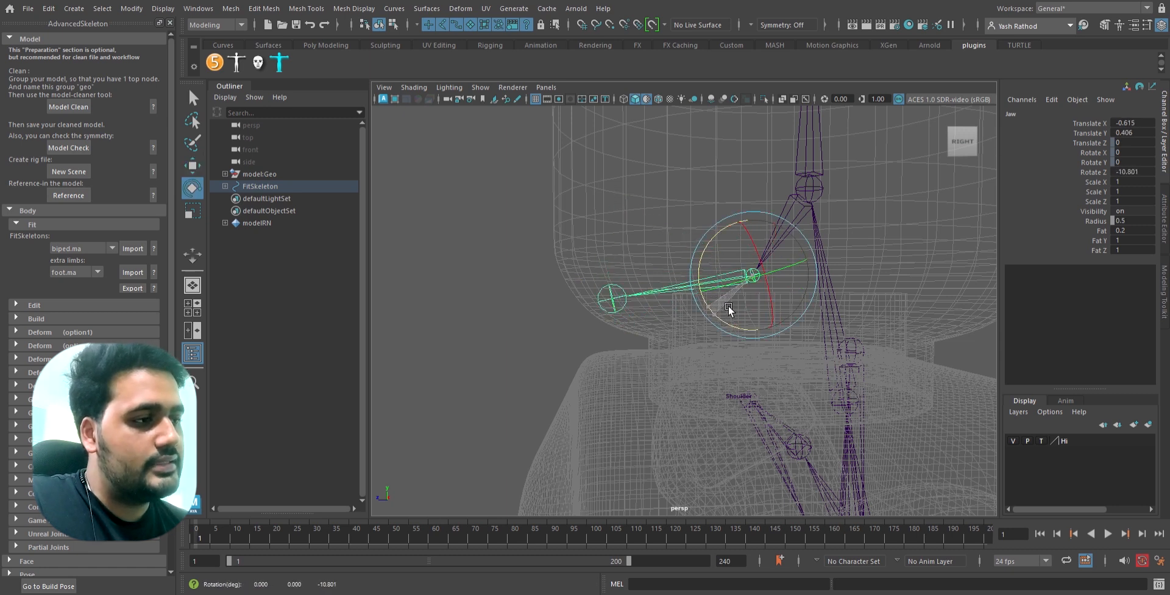
key(ctrl+z)
Step: Raise the HeadEnd joint to the top of the head stud, at a Translate X of about 2.61
alt+right_drag(729, 306, 678, 329)
alt+middle_drag(727, 276, 700, 384)
alt+drag(699, 384, 745, 230)
click(734, 228)
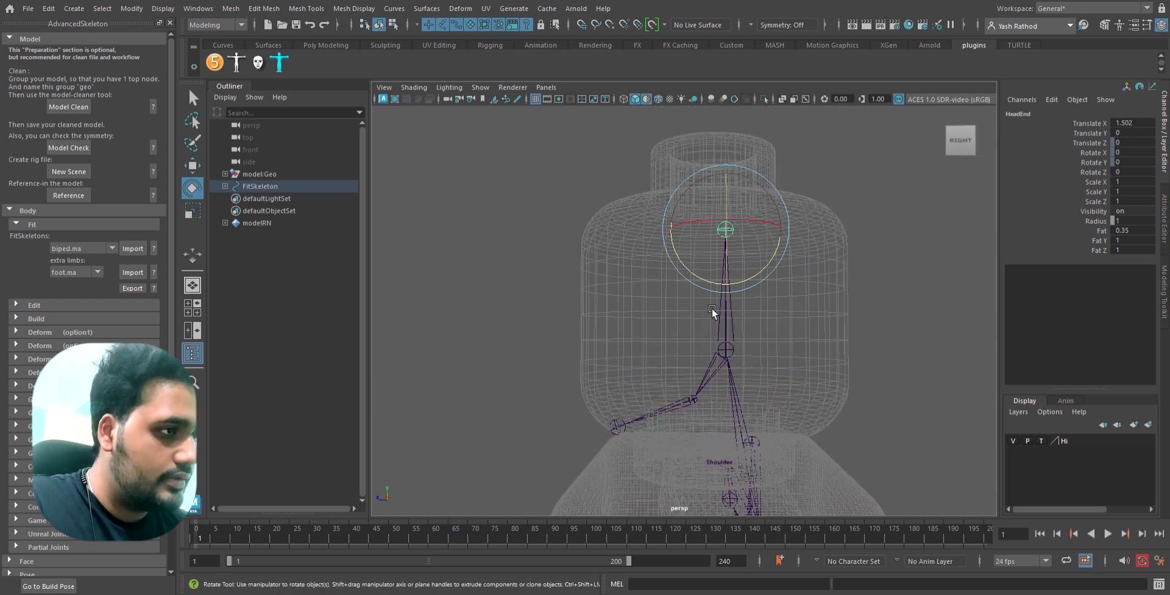
alt+drag(712, 309, 820, 332)
key(w)
alt+drag(746, 309, 772, 297)
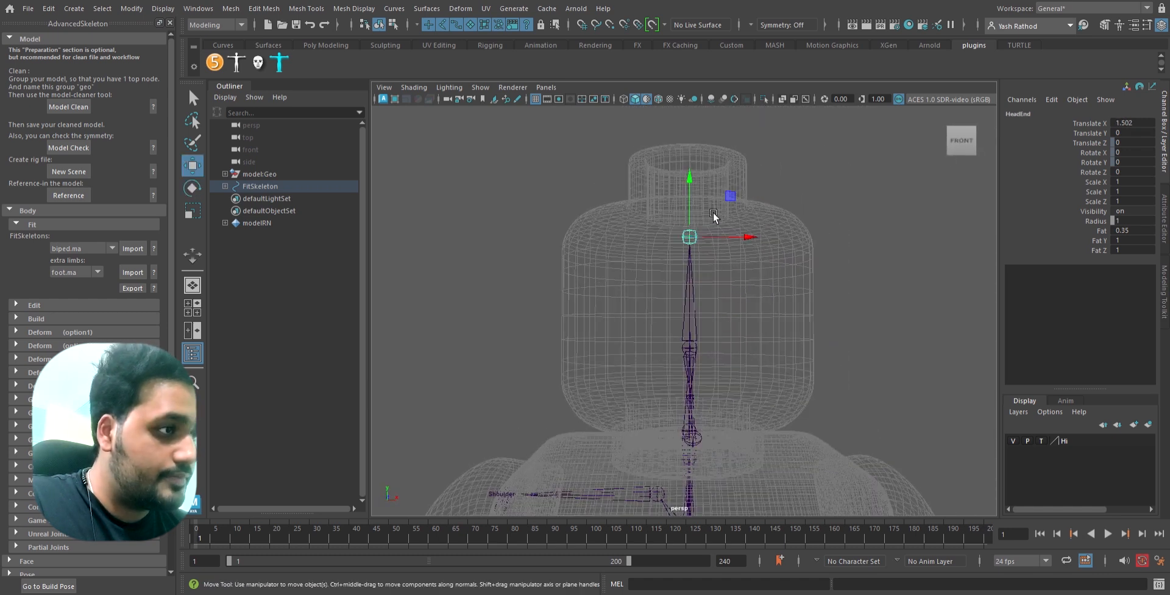
drag(698, 185, 700, 104)
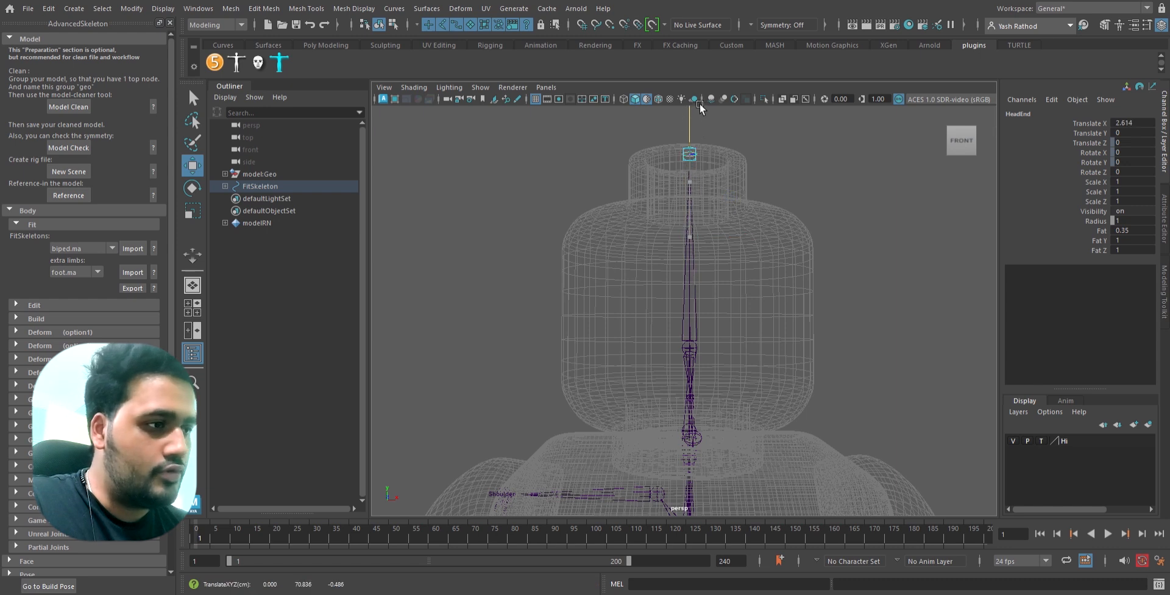
Step: Adjust the HeadEnd joint to a Translate X of about 2.52 and check the skeleton's fit from the side and front
alt+drag(806, 264, 701, 353)
scroll(781, 358, down, 5)
alt+drag(770, 387, 847, 400)
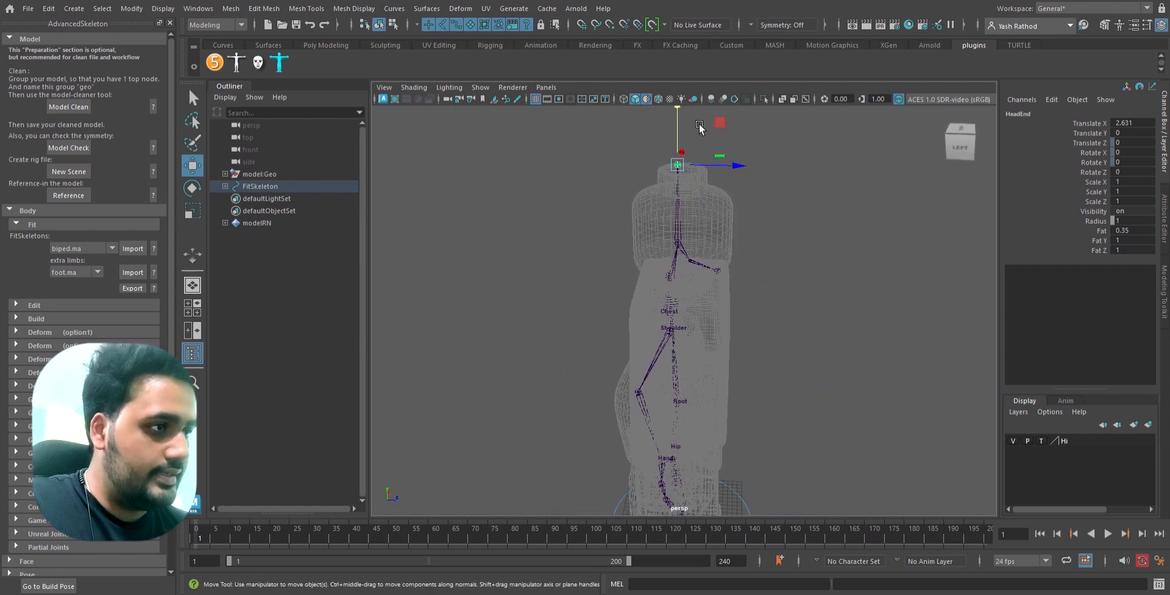
alt+drag(691, 119, 621, 308)
alt+middle_drag(745, 351, 707, 251)
alt+drag(716, 345, 698, 320)
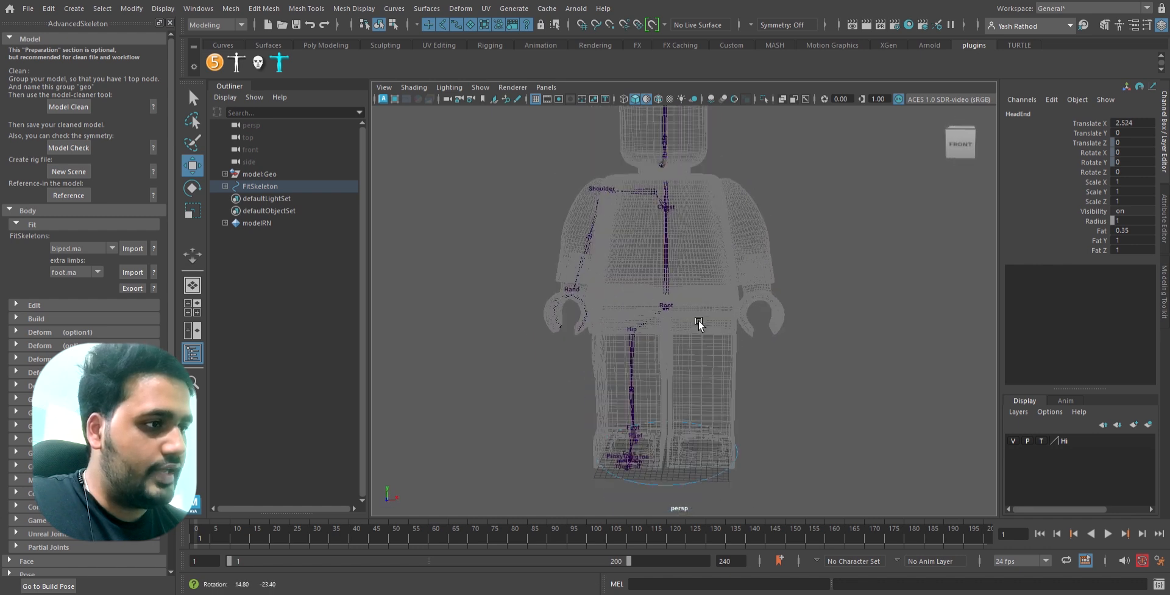
alt+middle_drag(651, 303, 705, 259)
alt+middle_drag(690, 192, 750, 312)
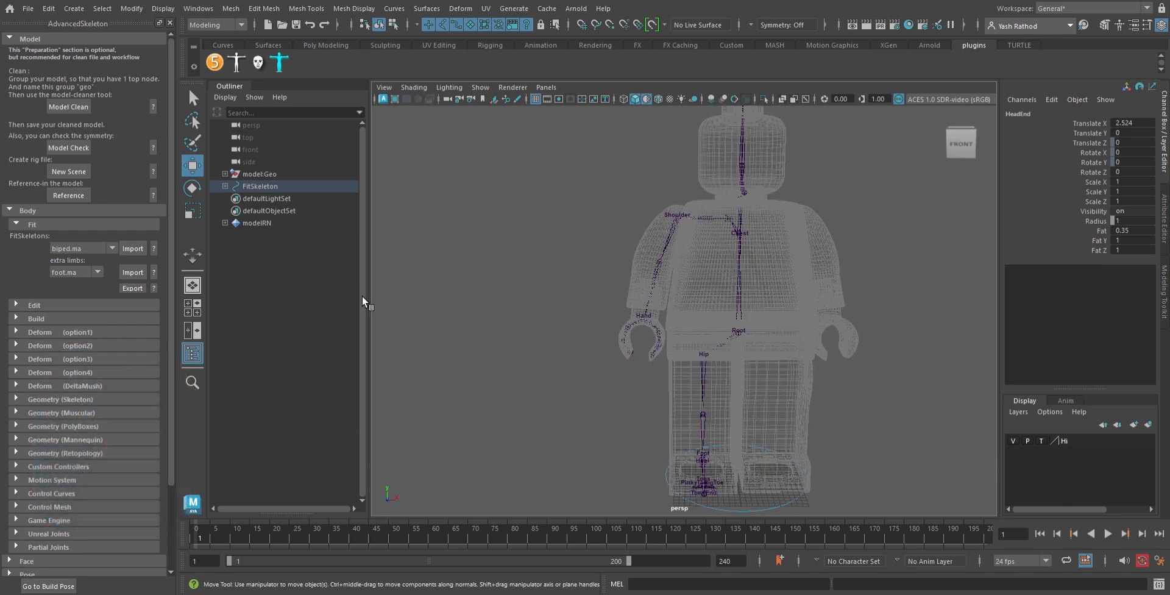
Step: Expand the Build and Edit options for the fit skeleton and set the joint display size to 0.20
click(25, 325)
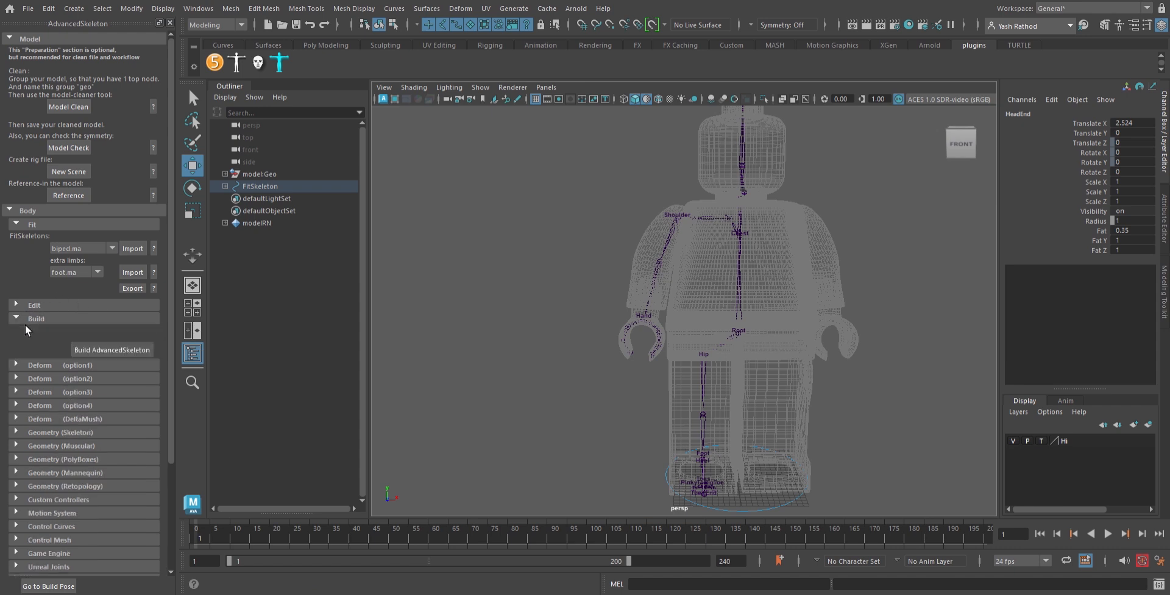
click(21, 311)
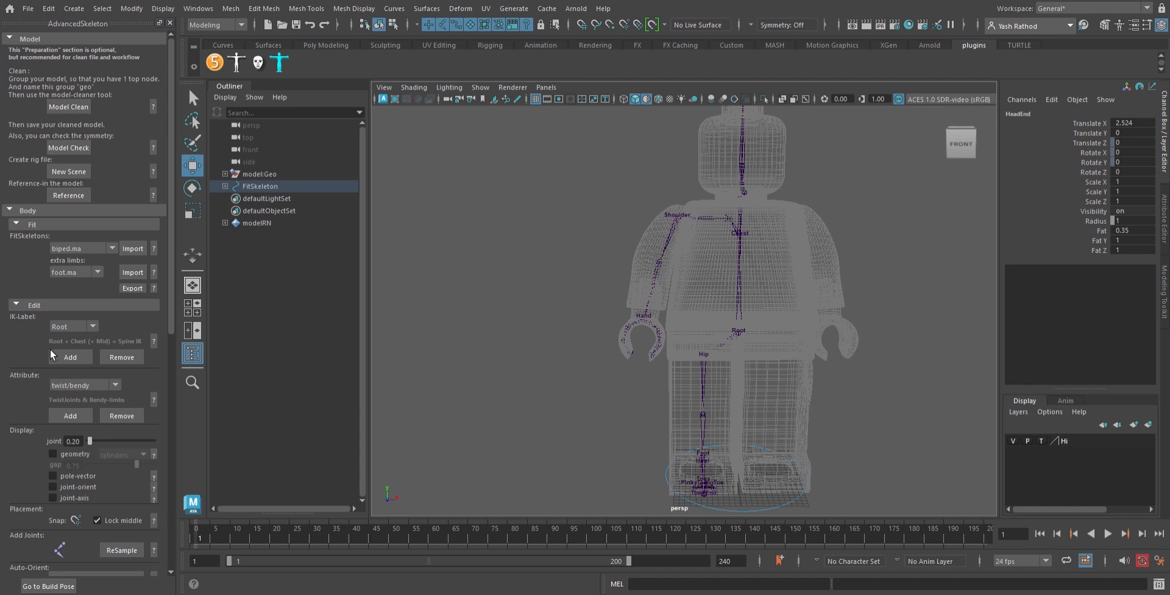
scroll(46, 346, down, 2)
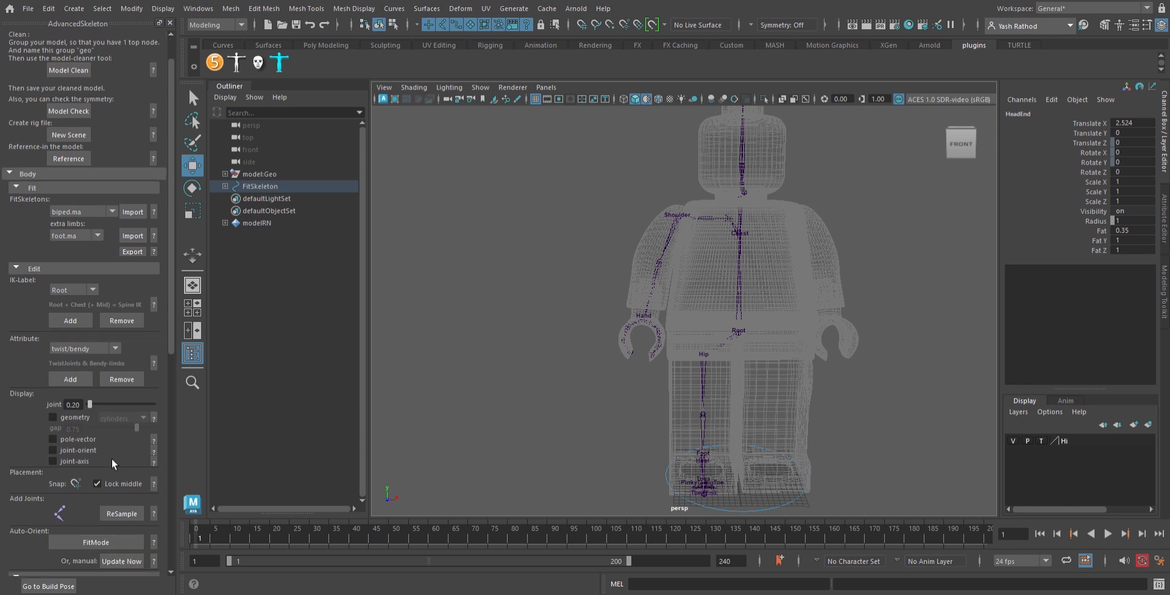
mouse_move(98, 414)
mouse_down()
mouse_move(116, 412)
mouse_move(96, 410)
mouse_up()
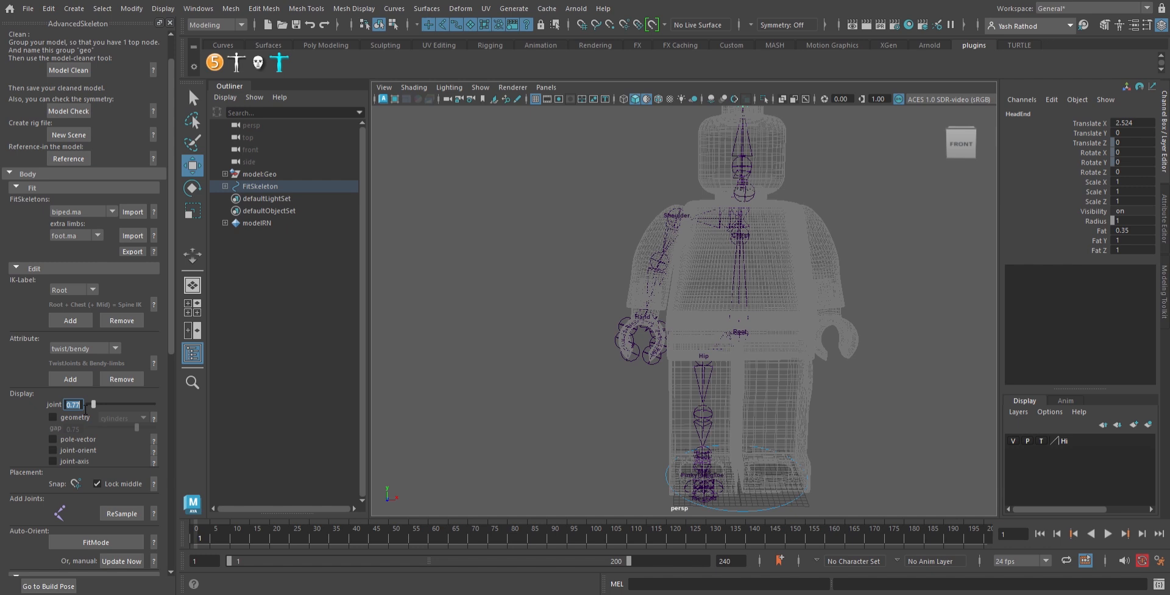
text(20)
key(Return)
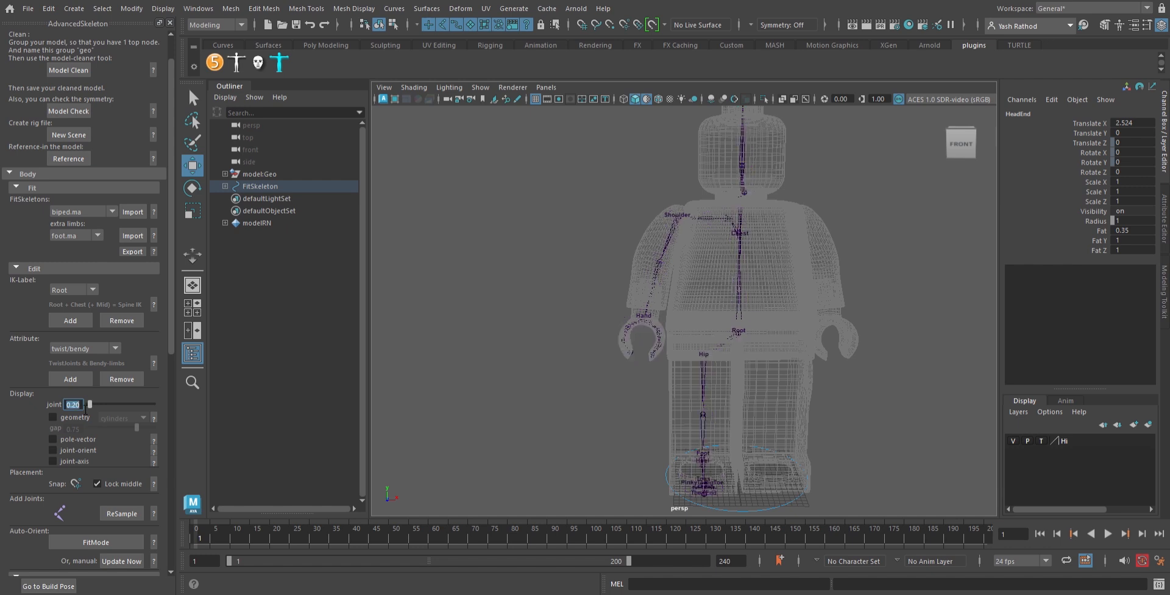
Step: Build the AdvancedSkeleton rig from the fitted skeleton
scroll(86, 410, down, 3)
scroll(85, 409, down, 2)
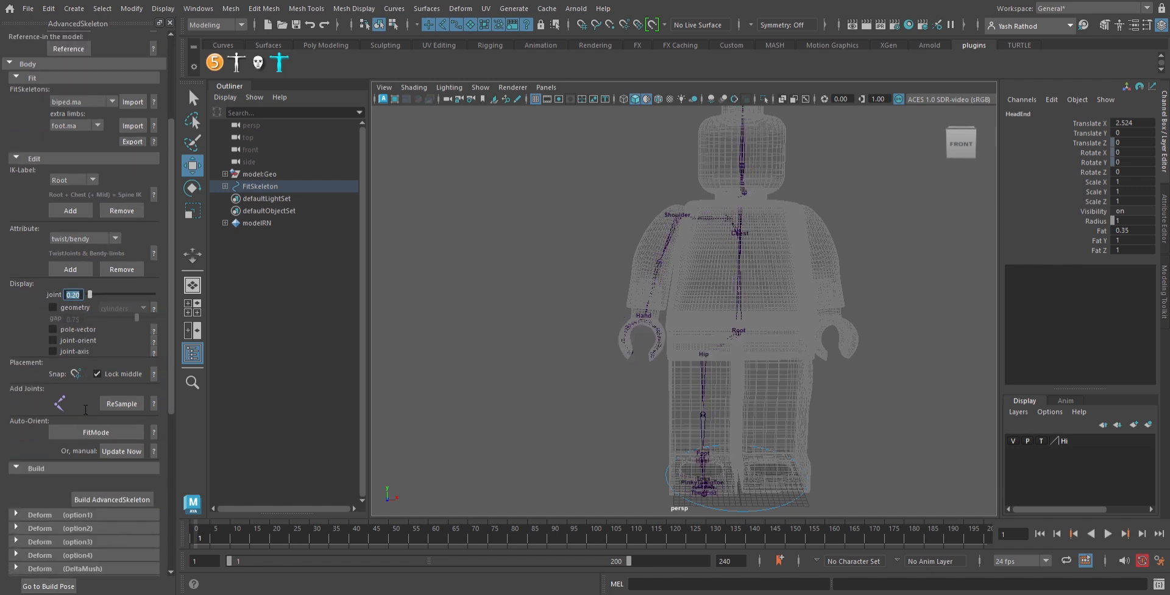
click(115, 507)
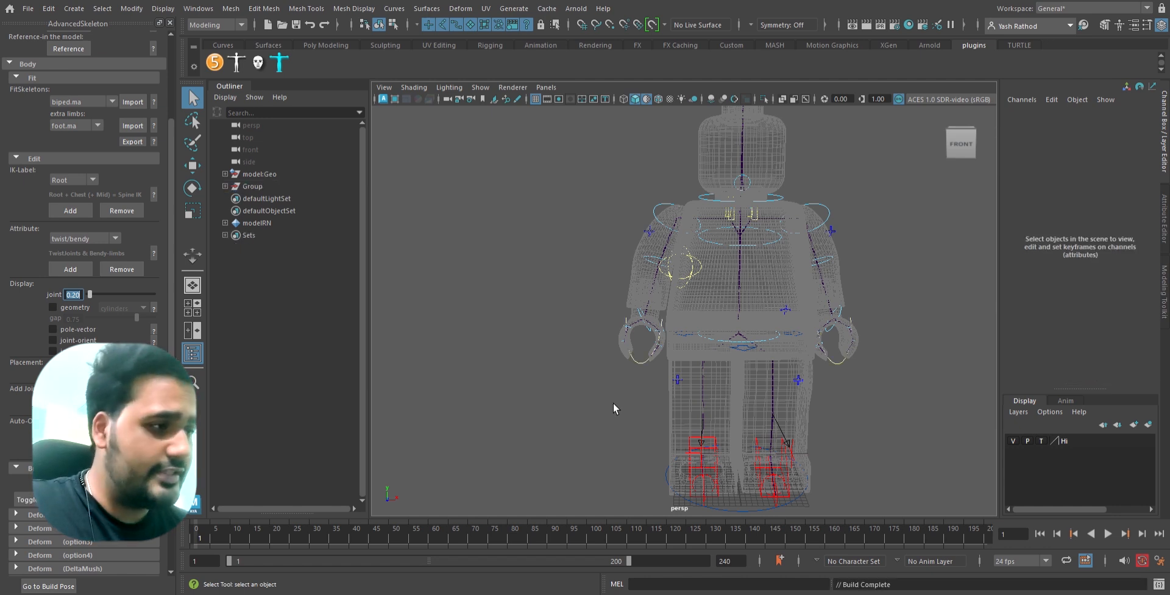
Step: Examine the generated rig controls around the torso, shoulders and neck
mouse_move(577, 363)
alt+mouse_down()
mouse_move(689, 379)
mouse_move(588, 371)
alt+mouse_up()
alt+right_drag(588, 370, 736, 345)
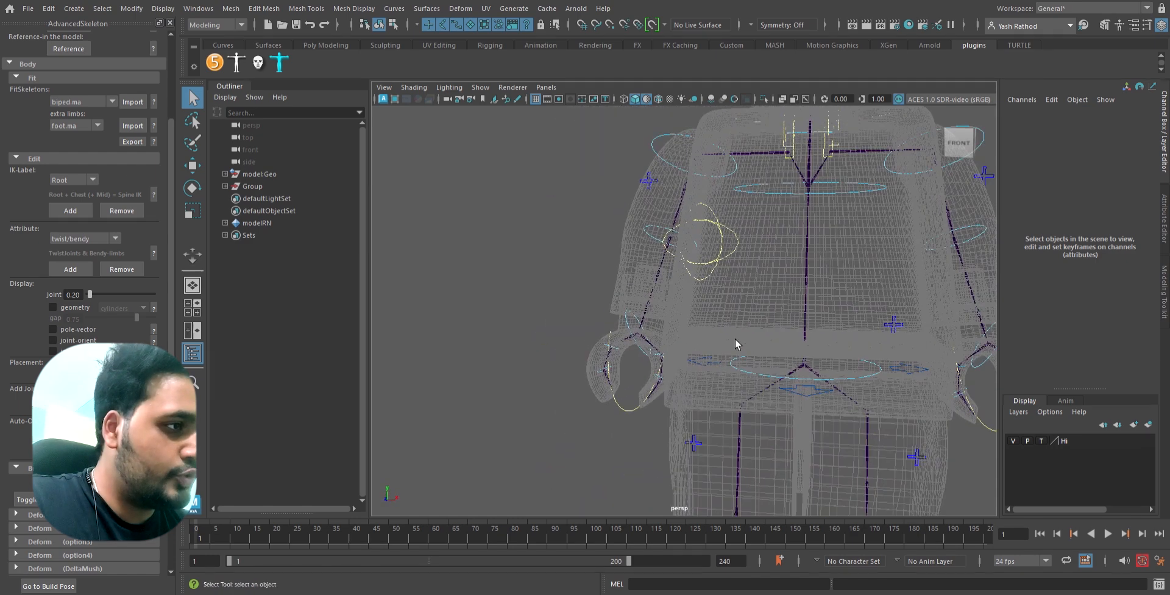
alt+middle_drag(736, 345, 688, 445)
alt+drag(689, 445, 699, 444)
alt+middle_drag(696, 410, 697, 449)
alt+middle_drag(716, 357, 682, 480)
alt+right_drag(682, 480, 751, 487)
alt+middle_drag(751, 488, 740, 449)
alt+drag(740, 448, 722, 434)
alt+middle_drag(719, 463, 714, 408)
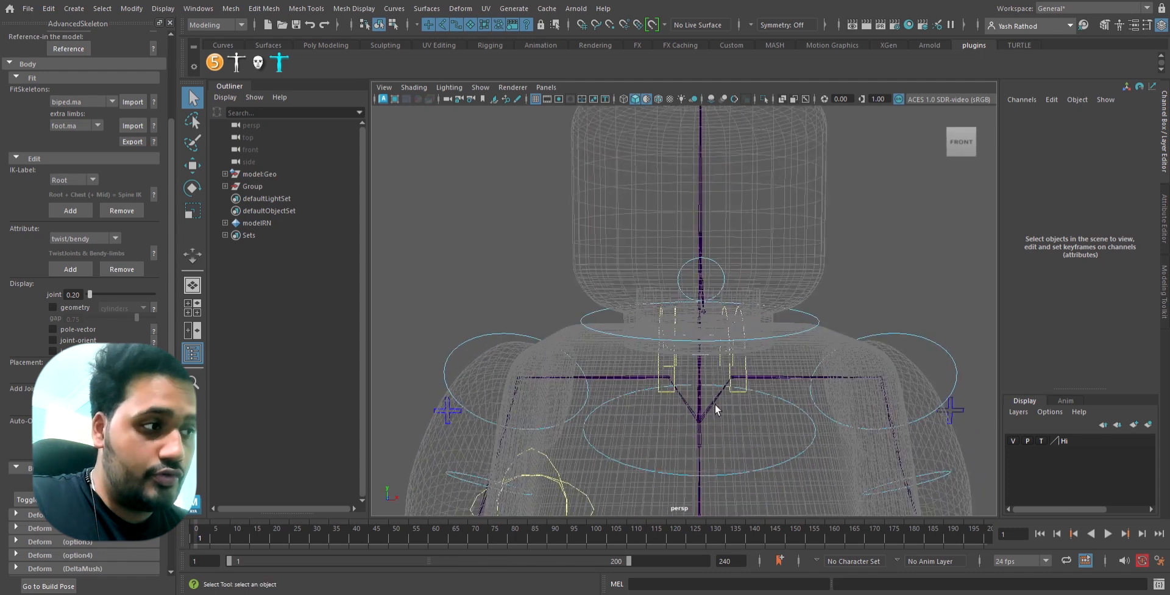
Step: Try moving the FKScapula_R control to a Translate X of about 0.546, and undo the move
click(680, 379)
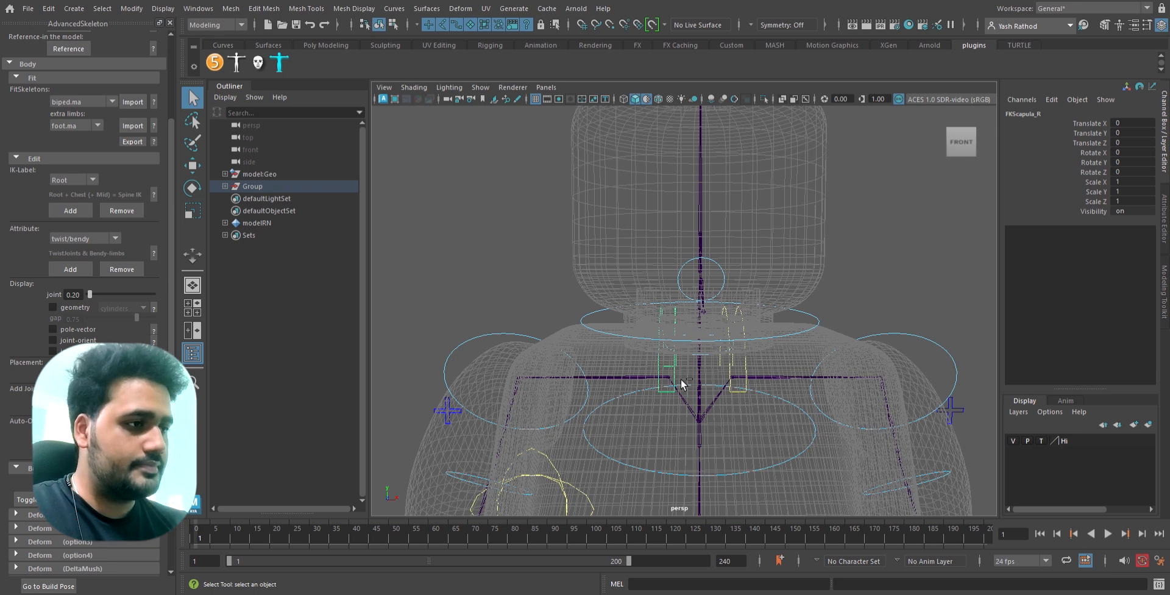
key(ctrl+1)
right_drag(659, 326, 632, 291)
drag(616, 262, 695, 440)
key(ctrl+1)
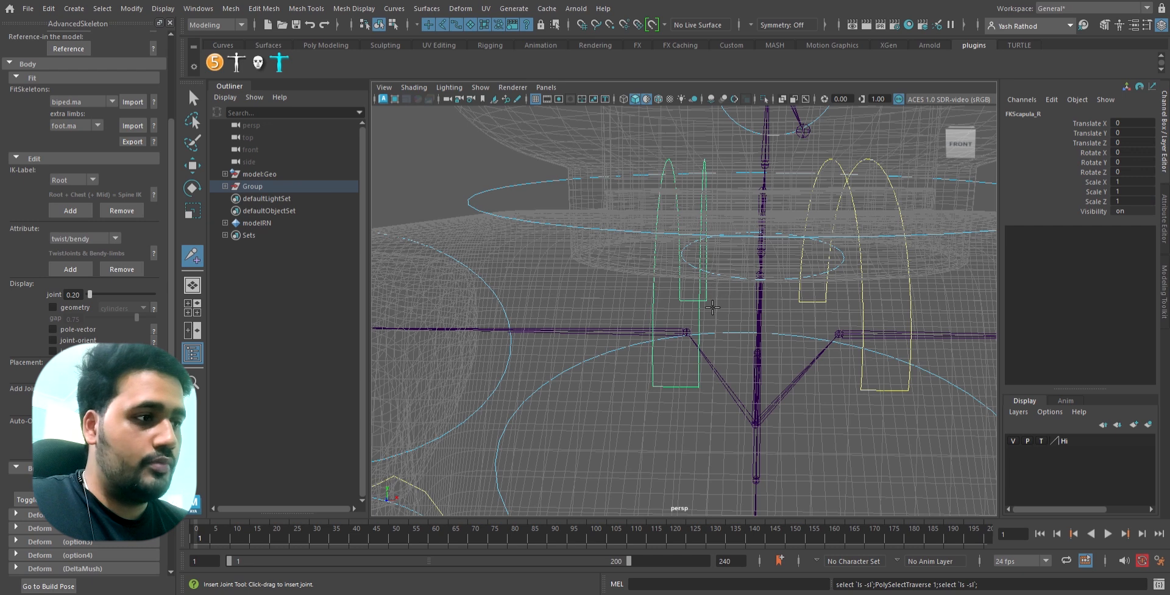
key(w)
drag(762, 334, 745, 360)
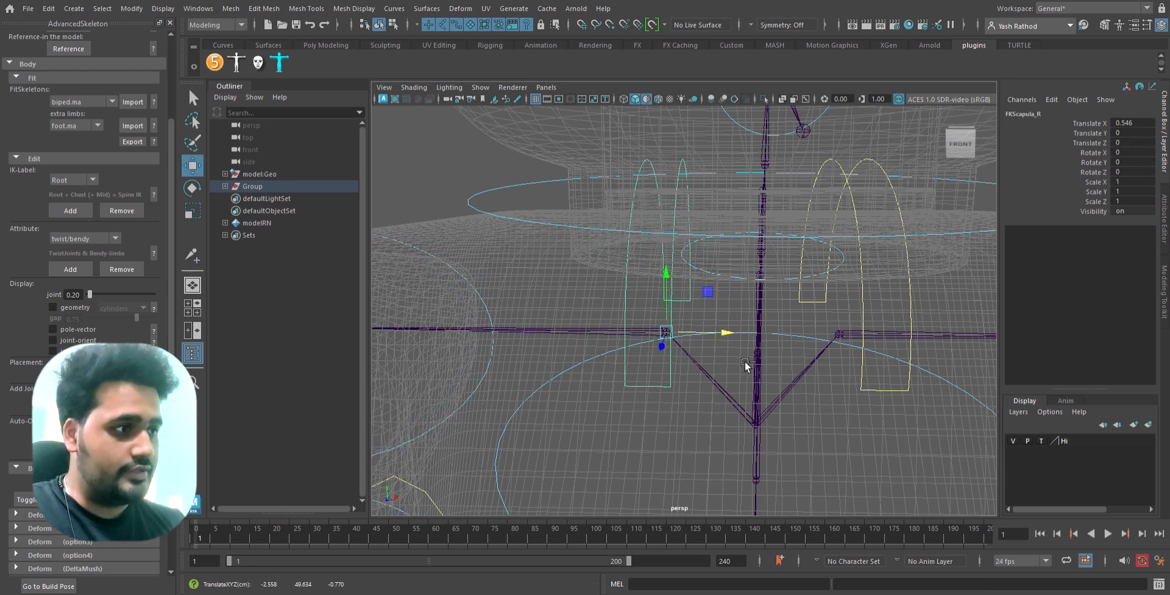
key(ctrl+z)
Step: Isolate the FKScapula_R curve, select all its control vertices, and move the shape outward and up onto that side's shoulder
key(ctrl+1)
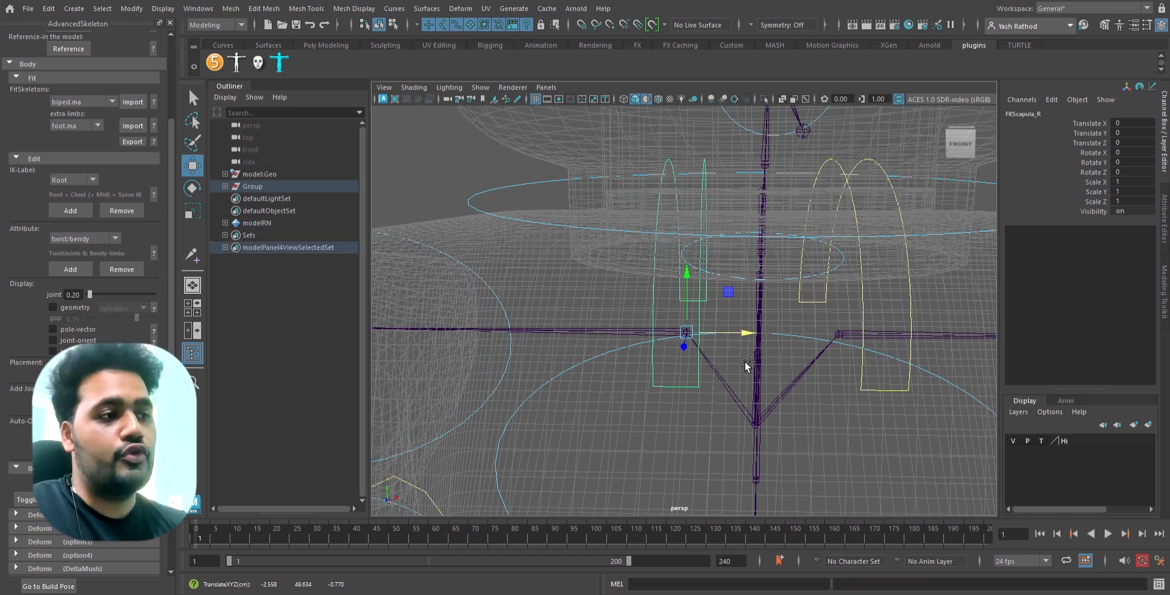
alt+drag(745, 363, 598, 336)
click(558, 291)
drag(505, 168, 860, 439)
alt+drag(622, 402, 695, 271)
key(ctrl+z)
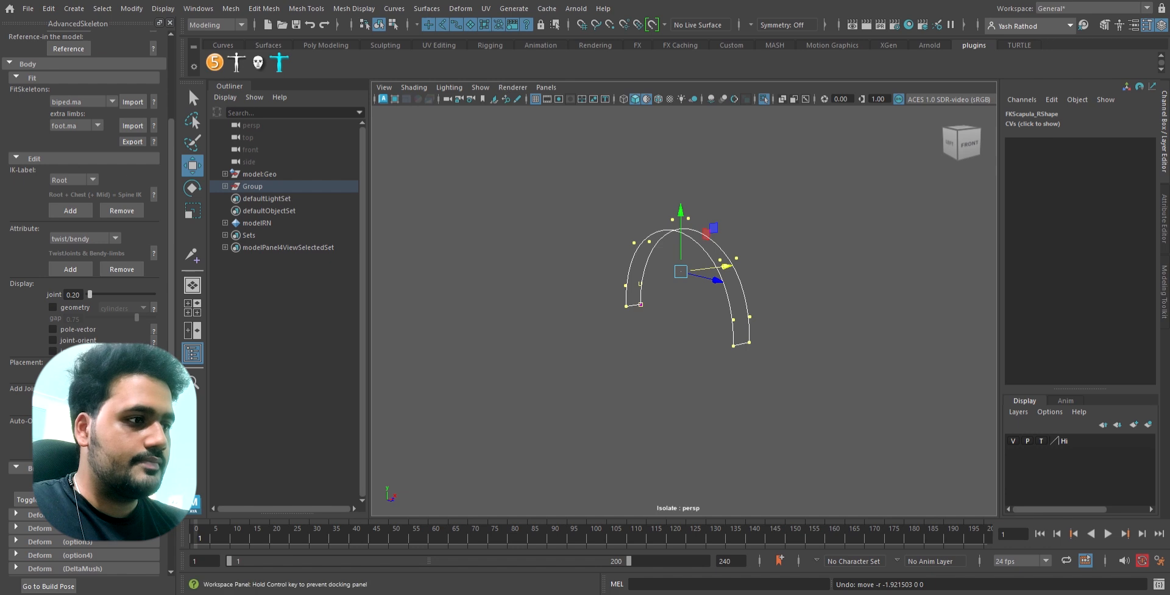
click(579, 229)
drag(553, 183, 839, 417)
mouse_move(728, 267)
mouse_down()
mouse_move(687, 275)
mouse_move(724, 282)
mouse_up()
key(ctrl+1)
alt+drag(766, 387, 679, 339)
drag(731, 255, 666, 240)
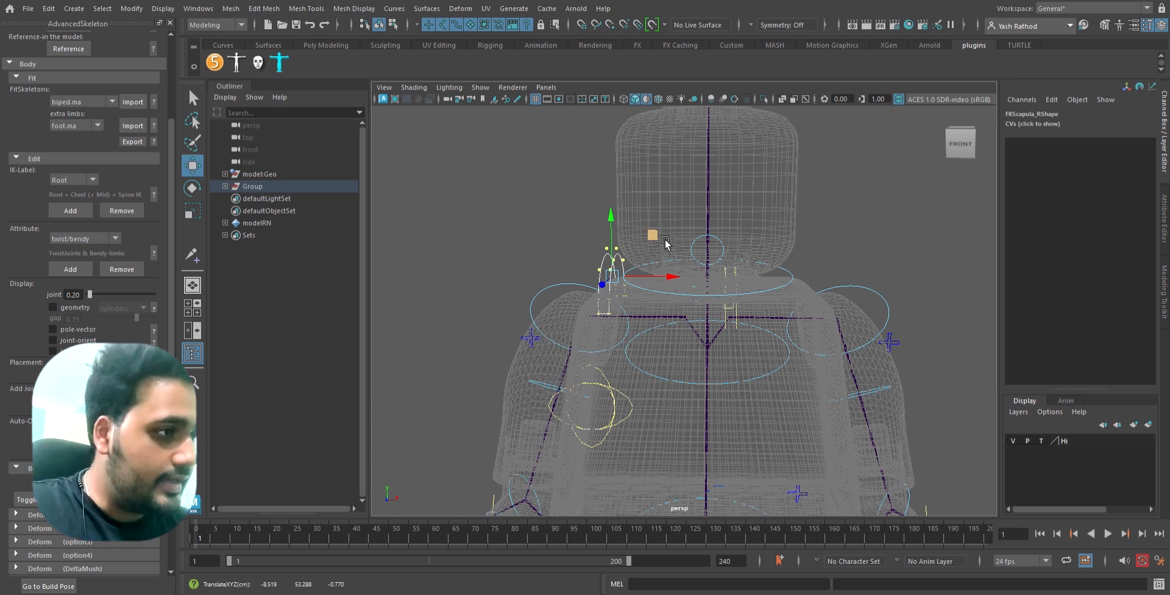
Step: Select all control vertices of the FKScapula_L curve and move the shape outward and up onto the opposite shoulder
click(738, 318)
key(ctrl+1)
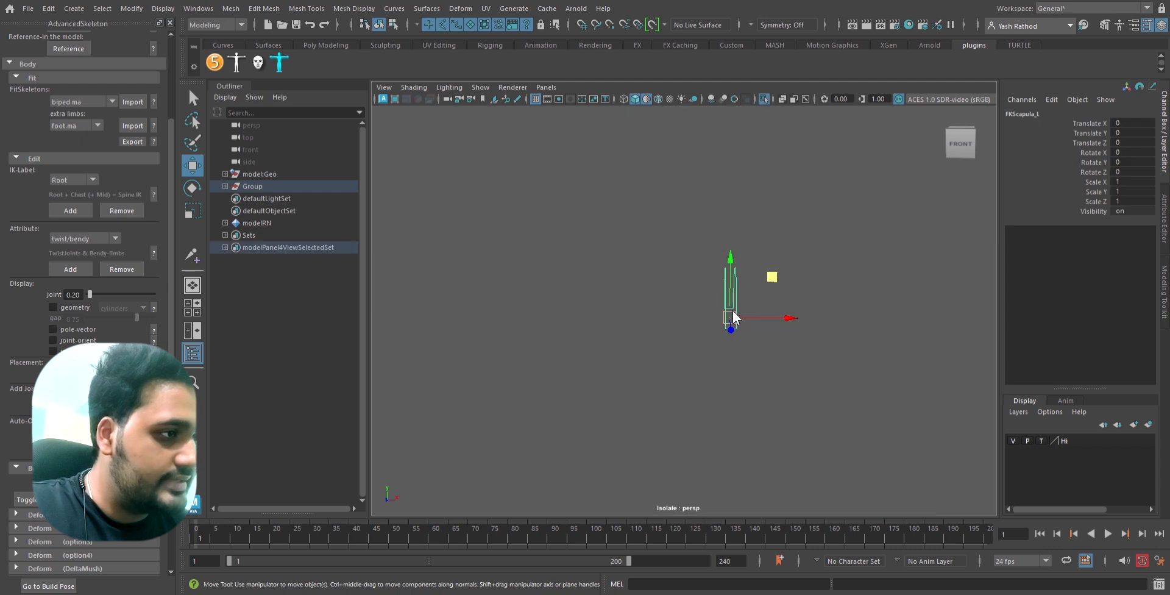
right_drag(690, 276, 688, 230)
drag(688, 229, 800, 373)
key(ctrl+1)
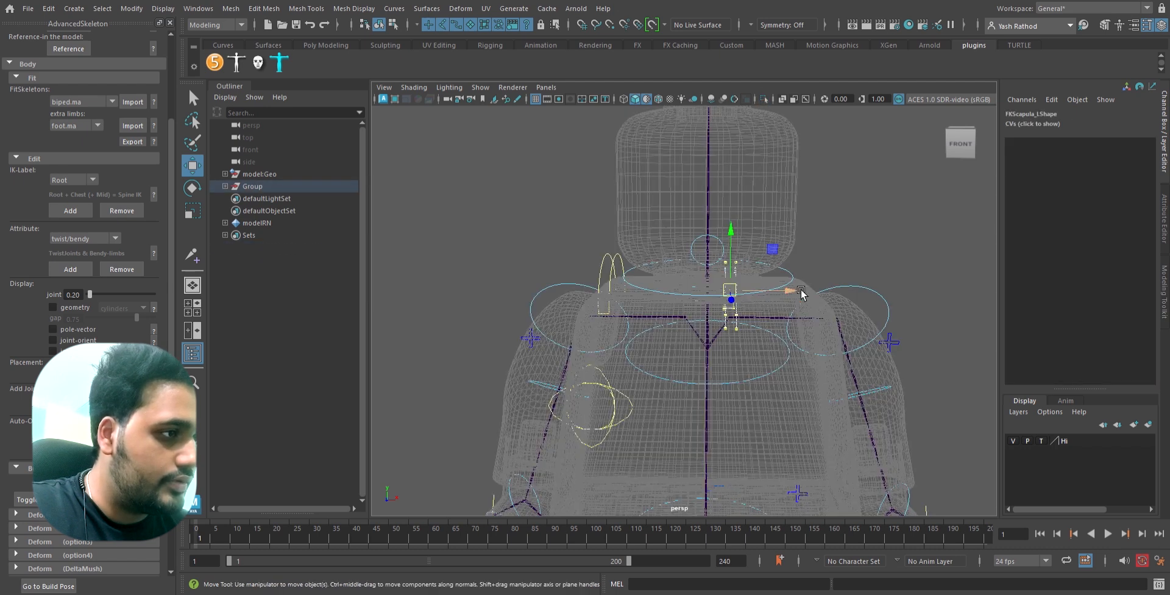
drag(786, 256, 858, 245)
alt+drag(784, 377, 754, 396)
alt+drag(745, 324, 734, 328)
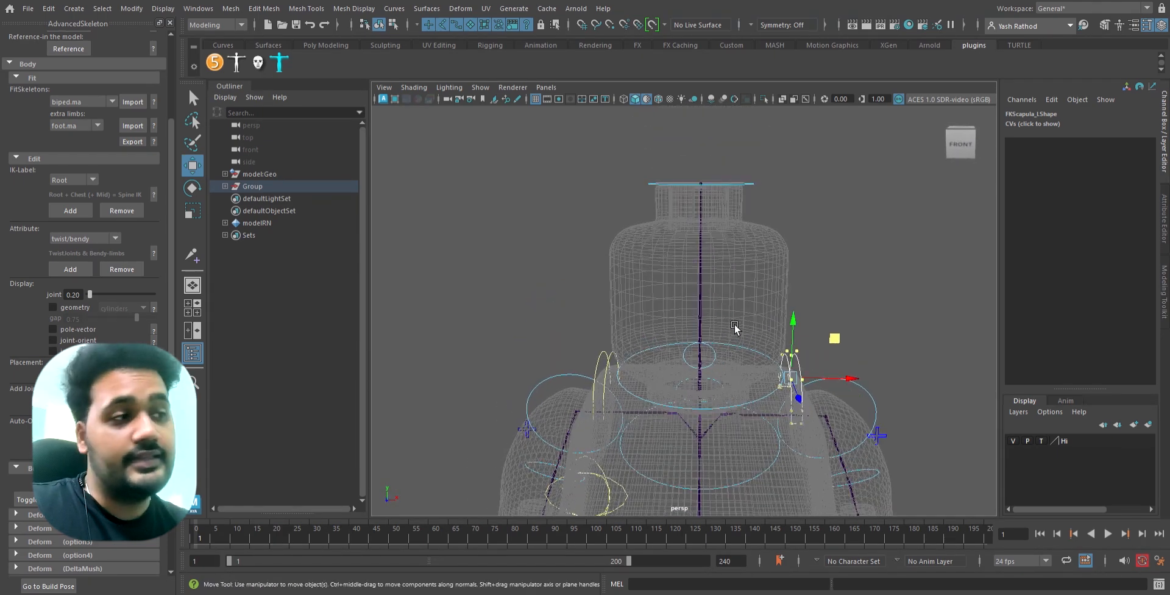
alt+drag(718, 240, 682, 256)
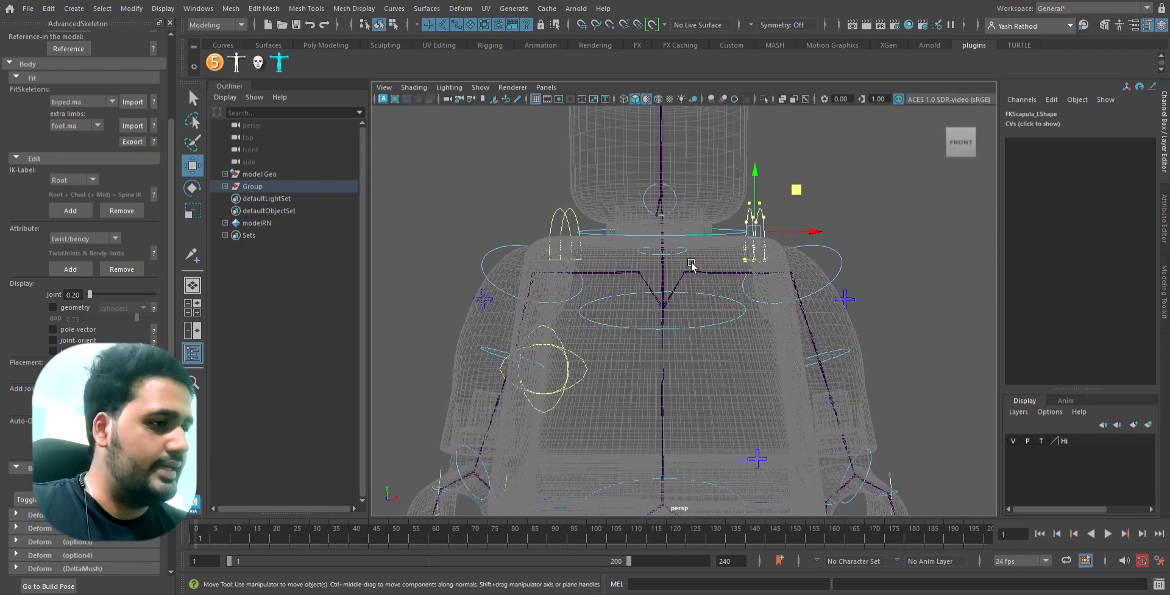
Step: Select all control vertices of the FKChest_M curve and scale the ring wider so it surrounds the torso
alt+drag(687, 296, 757, 345)
click(691, 329)
click(746, 335)
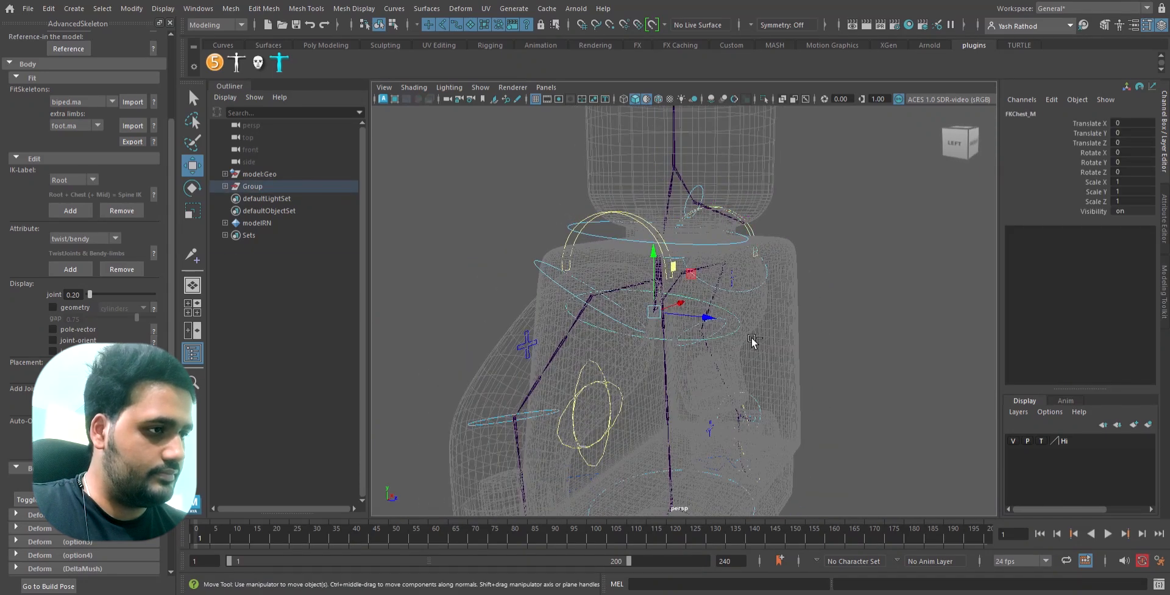
key(ctrl+1)
right_drag(670, 285, 510, 271)
drag(499, 267, 714, 373)
key(ctrl+1)
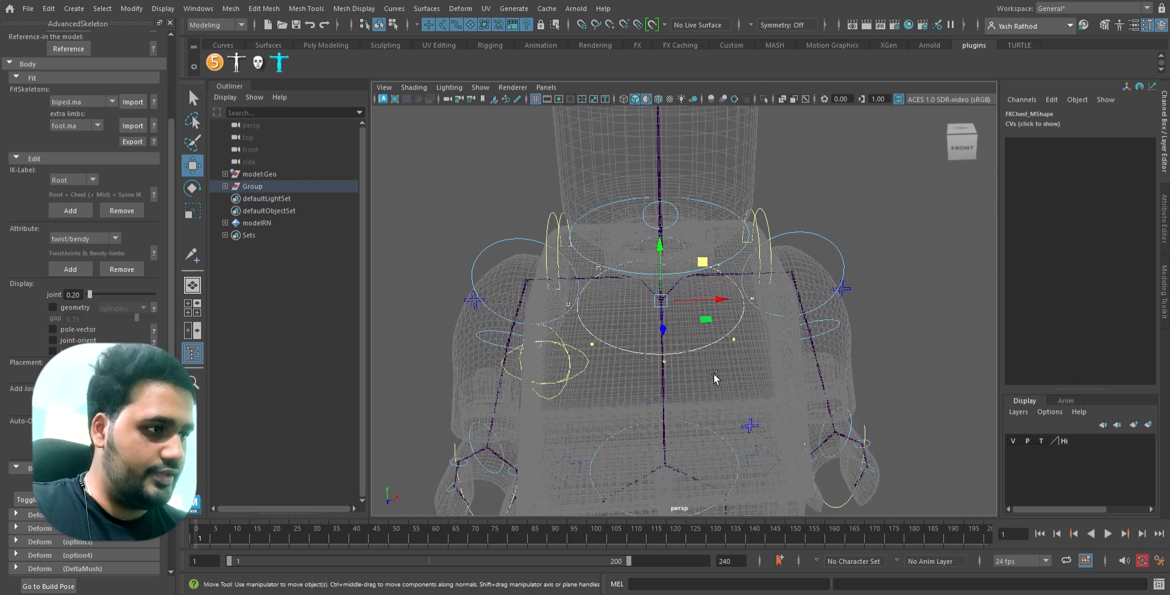
alt+right_drag(714, 373, 608, 375)
key(r)
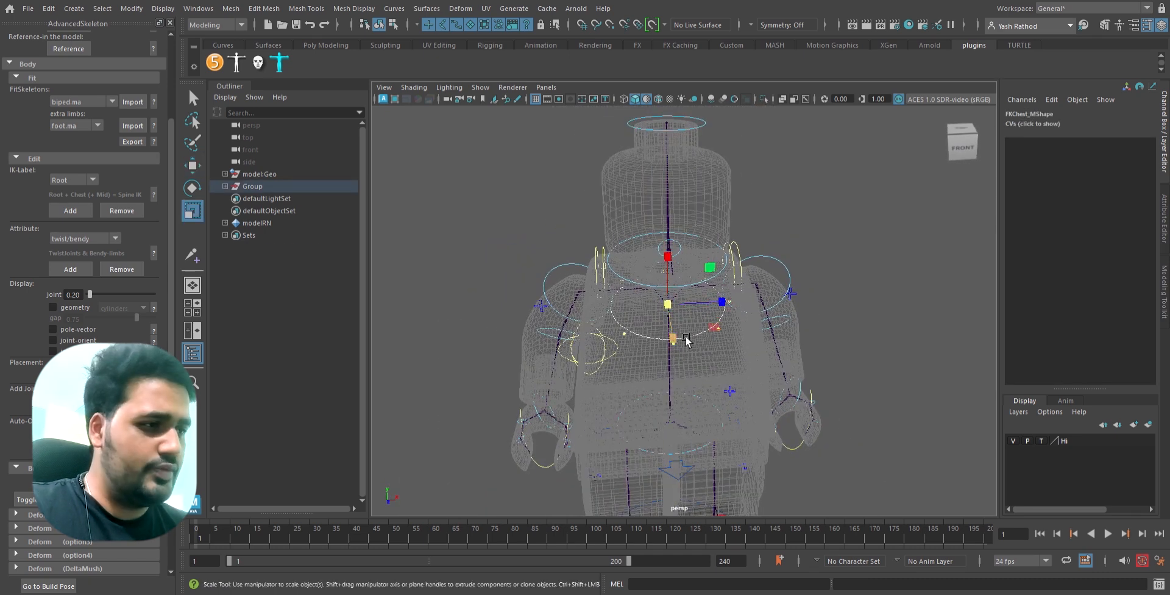
drag(686, 345, 706, 369)
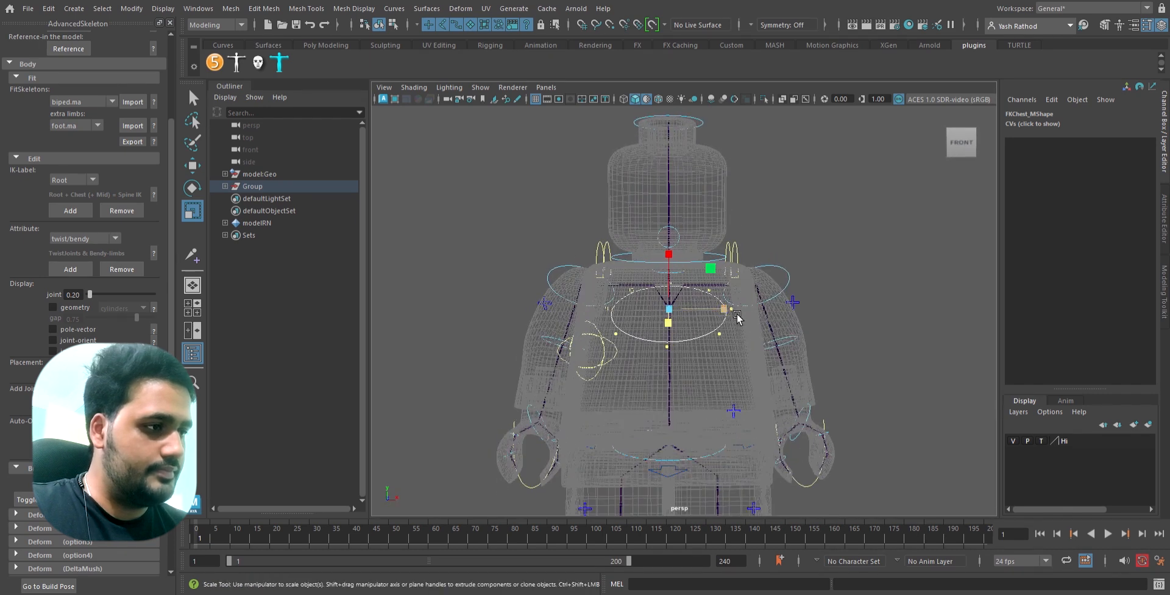
drag(736, 317, 760, 399)
click(878, 371)
Step: Select all control vertices of the FKWrist_R curve and rotate the tilted ring until it lies nearly level across the wrist
alt+middle_drag(720, 415, 759, 355)
alt+right_drag(692, 371, 746, 372)
alt+drag(631, 405, 660, 397)
alt+middle_drag(661, 397, 695, 371)
alt+drag(695, 371, 684, 378)
alt+middle_drag(648, 399, 715, 343)
alt+right_drag(650, 356, 710, 360)
click(622, 302)
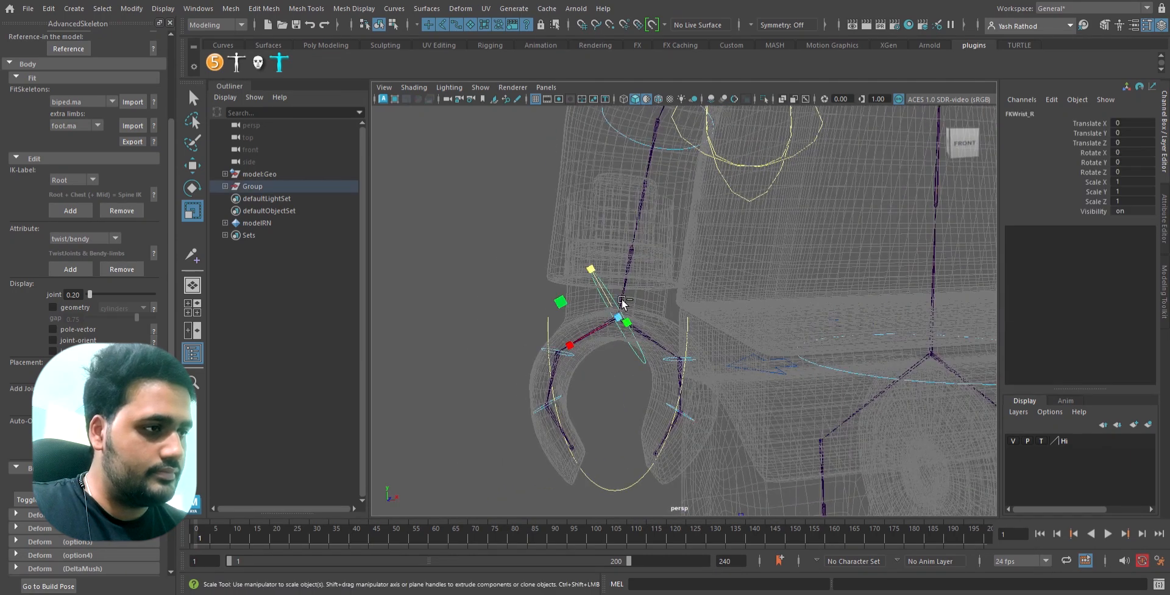
key(ctrl+1)
key(F9)
drag(543, 232, 707, 435)
key(ctrl+1)
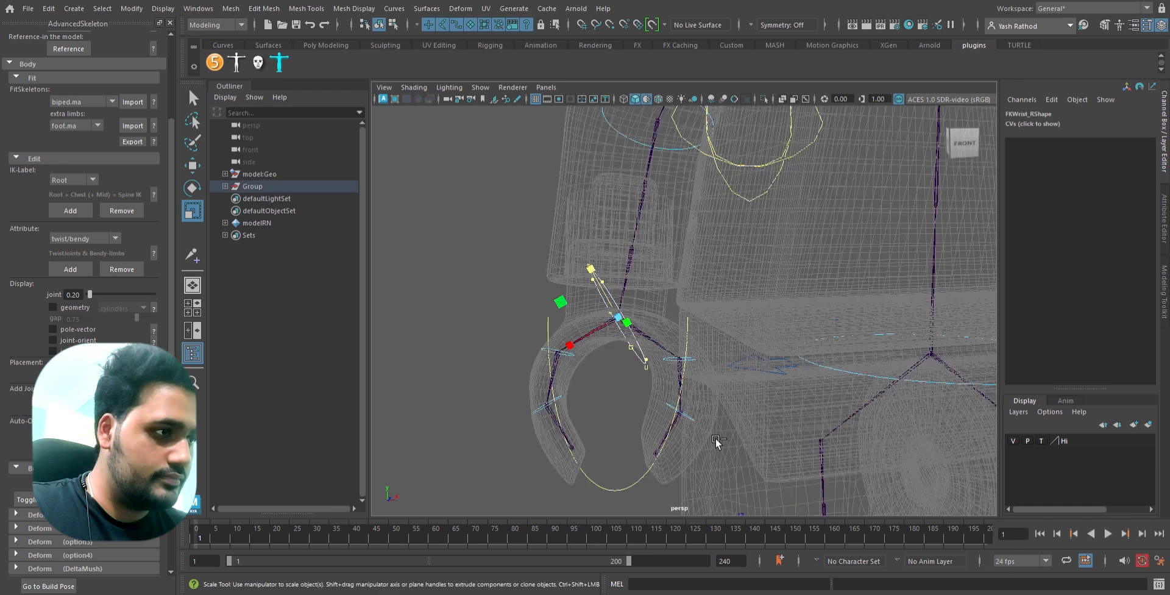
key(e)
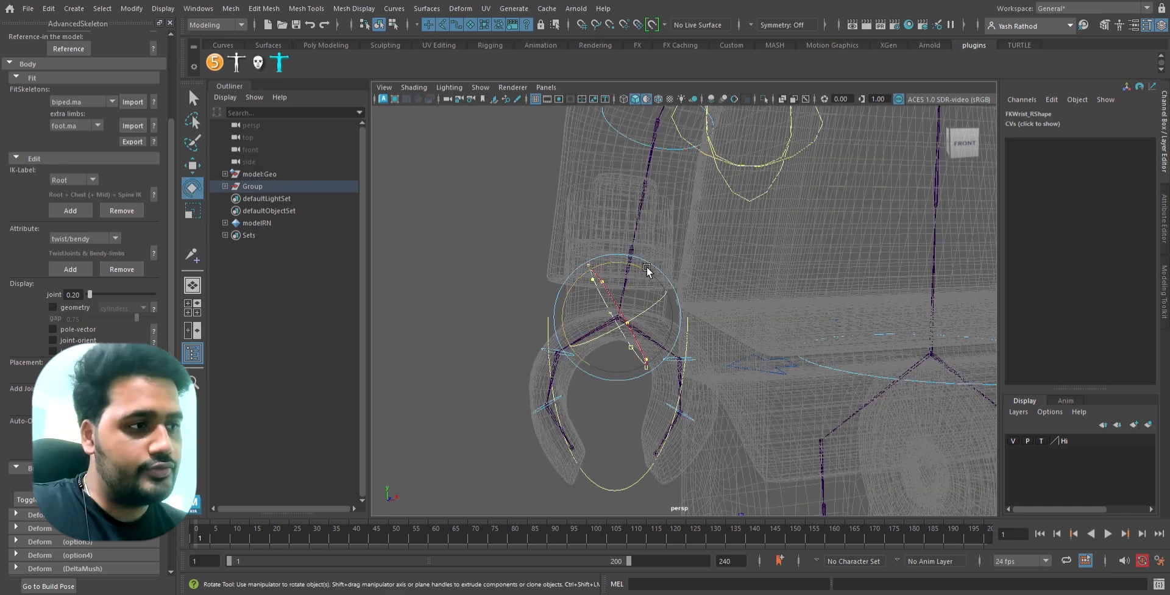
drag(646, 273, 595, 271)
Step: Scale the FKWrist_R ring up beyond the wrist geometry and fine-tune its rotation from a side angle
key(r)
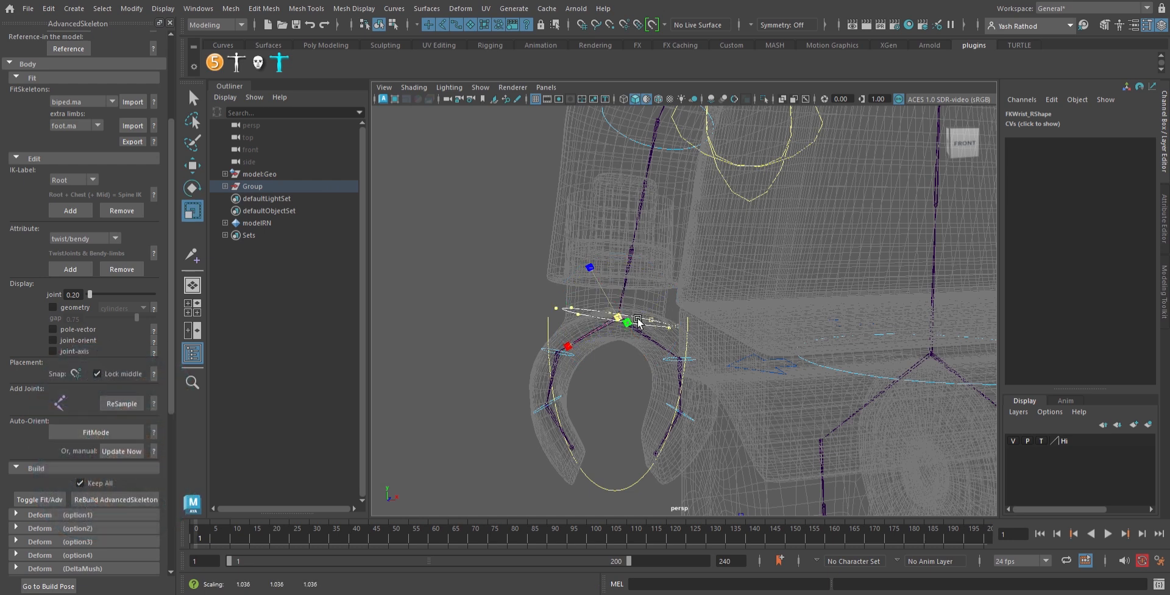
key(w)
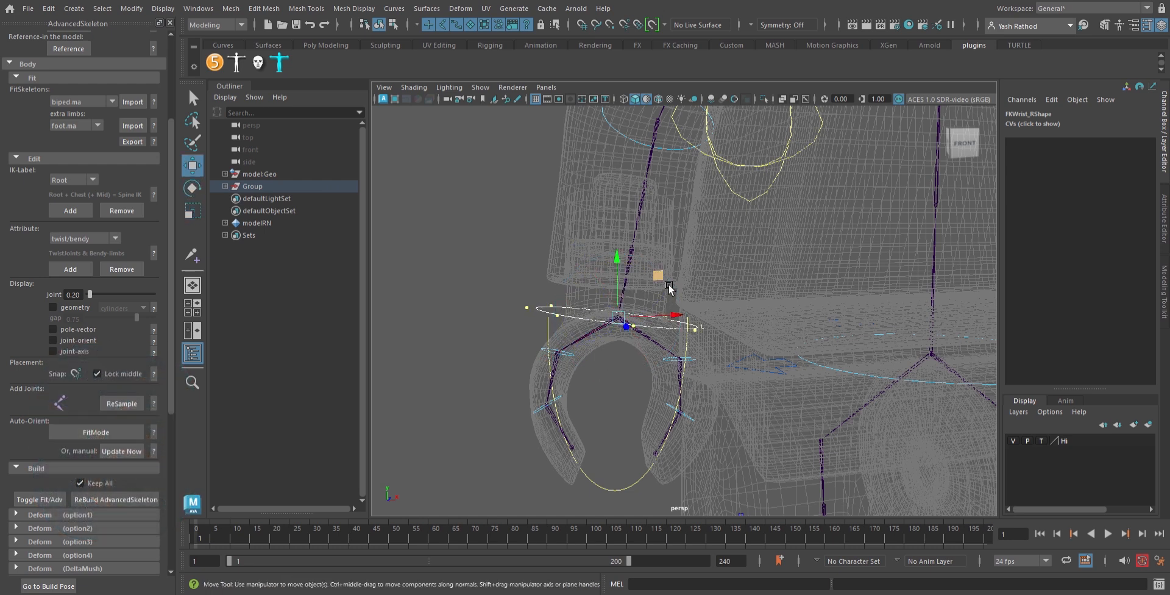
alt+drag(669, 288, 745, 354)
key(e)
mouse_move(771, 298)
mouse_down()
mouse_move(754, 284)
mouse_move(761, 291)
mouse_up()
click(896, 361)
Step: Select all control vertices of the FKWrist_L curve and rotate the ring nearly level across the wrist
alt+drag(896, 361, 741, 354)
alt+right_drag(740, 353, 694, 352)
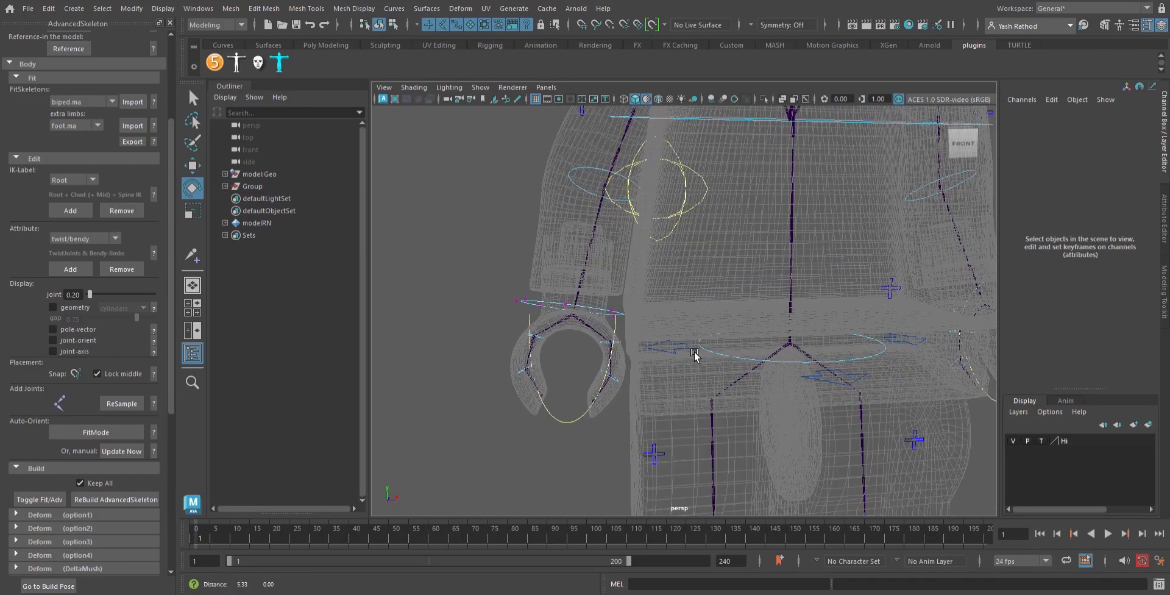
alt+middle_drag(694, 352, 461, 367)
alt+drag(798, 370, 761, 367)
click(787, 310)
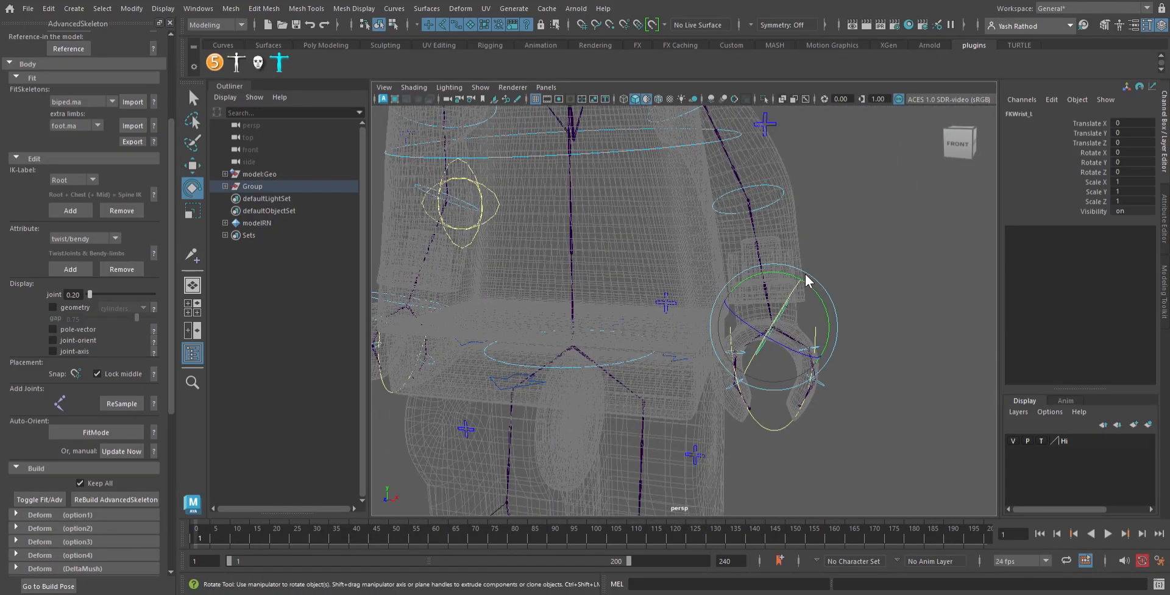
key(ctrl+1)
key(F9)
drag(711, 253, 822, 381)
key(ctrl+1)
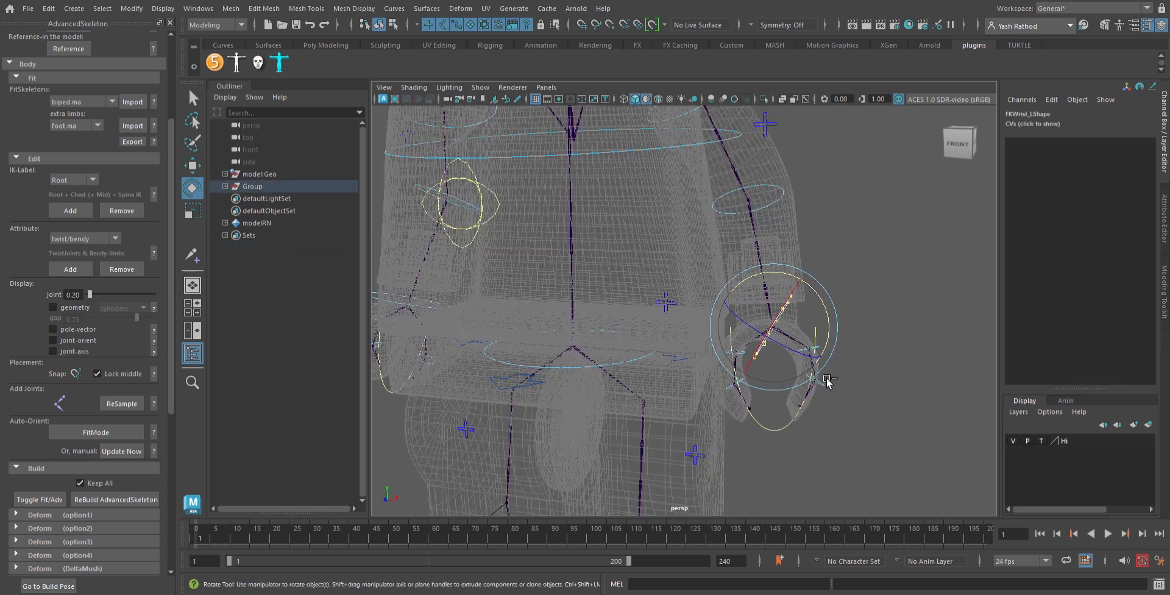
drag(821, 297, 884, 369)
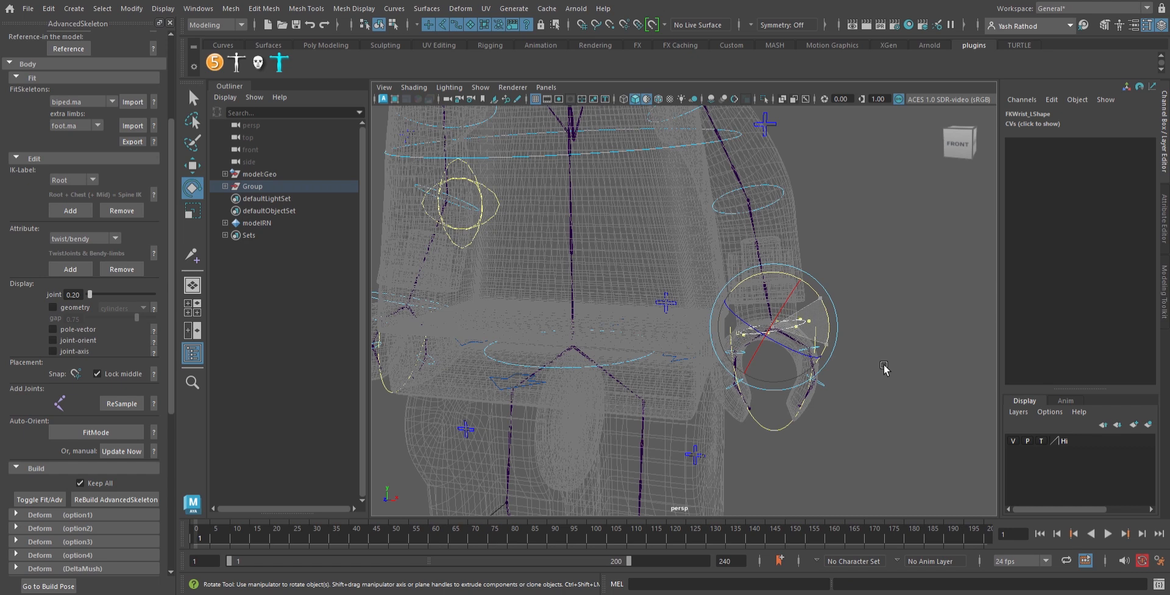
Step: Scale the FKWrist_L ring up beyond the wrist geometry and shift it slightly upward
key(r)
drag(786, 333, 821, 345)
key(e)
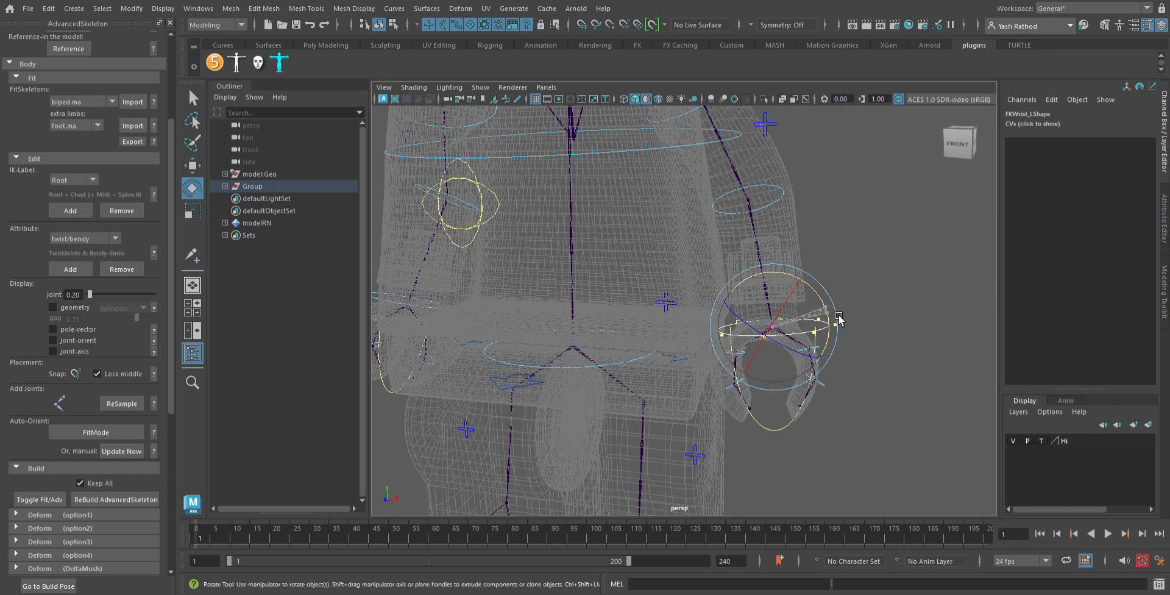
key(w)
middle_drag(834, 297, 837, 284)
click(889, 391)
Step: Isolate the Fingers_R curve on the right hand and select all of its control vertices
alt+drag(797, 433, 817, 422)
alt+right_drag(817, 422, 788, 409)
alt+middle_drag(789, 408, 961, 391)
alt+drag(692, 407, 771, 426)
alt+middle_drag(771, 425, 776, 371)
alt+right_drag(811, 372, 928, 334)
alt+drag(748, 392, 654, 364)
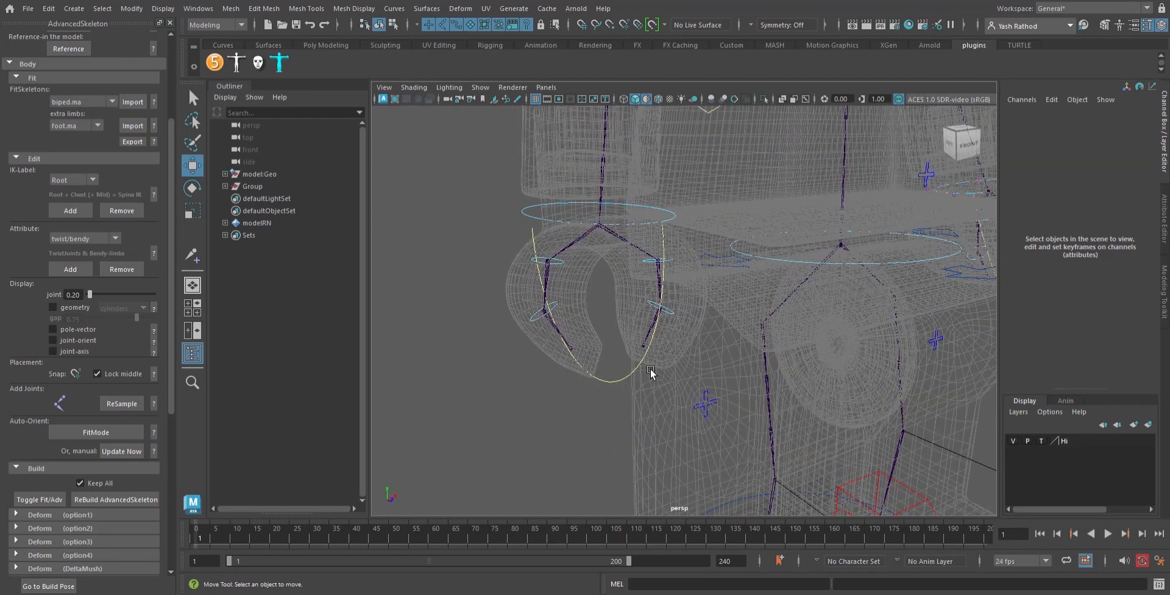
click(649, 368)
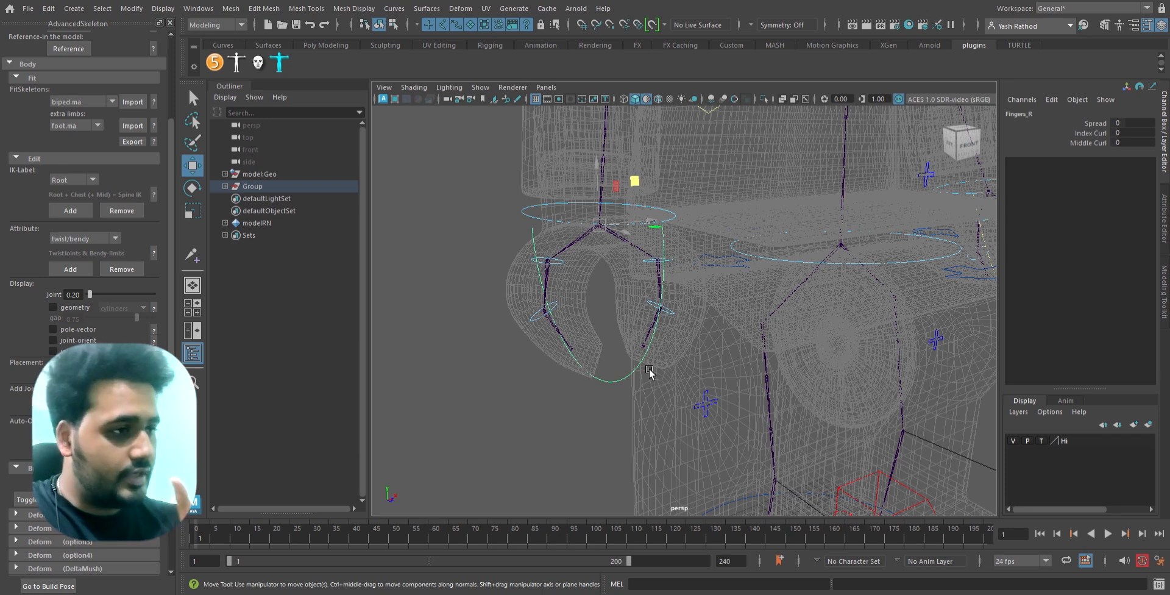
alt+drag(710, 374, 597, 381)
key(ctrl+1)
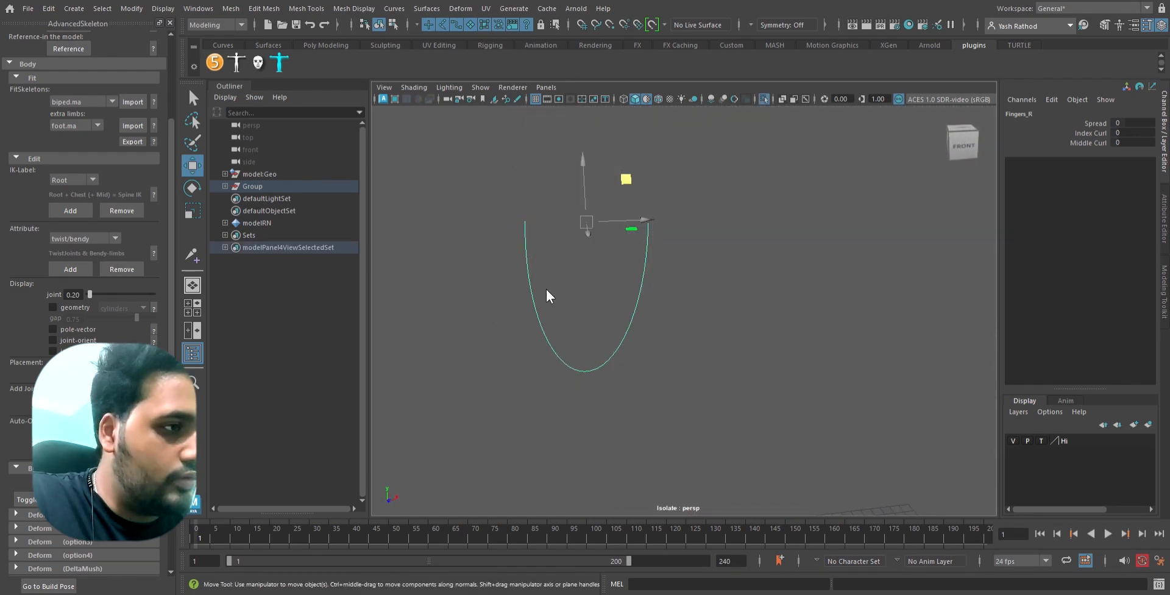
key(F8)
drag(506, 192, 508, 195)
drag(732, 407, 732, 407)
key(ctrl+1)
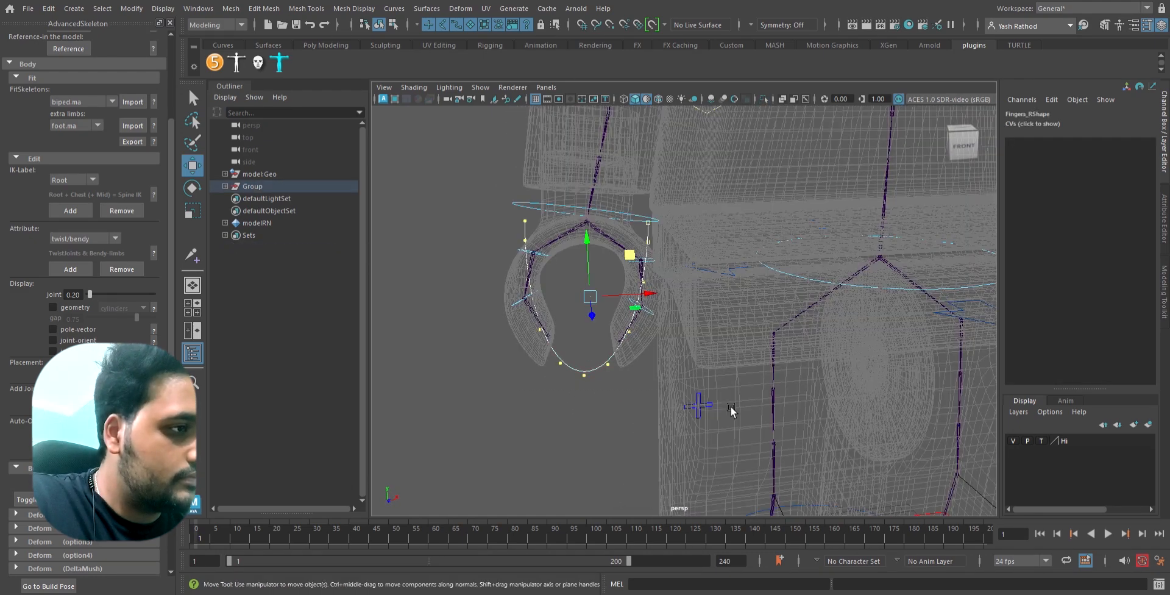
Step: Scale the U-shaped Fingers_R curve up and lower it so it encloses the right hand
key(r)
drag(600, 299, 628, 332)
key(w)
drag(644, 255, 643, 286)
click(495, 378)
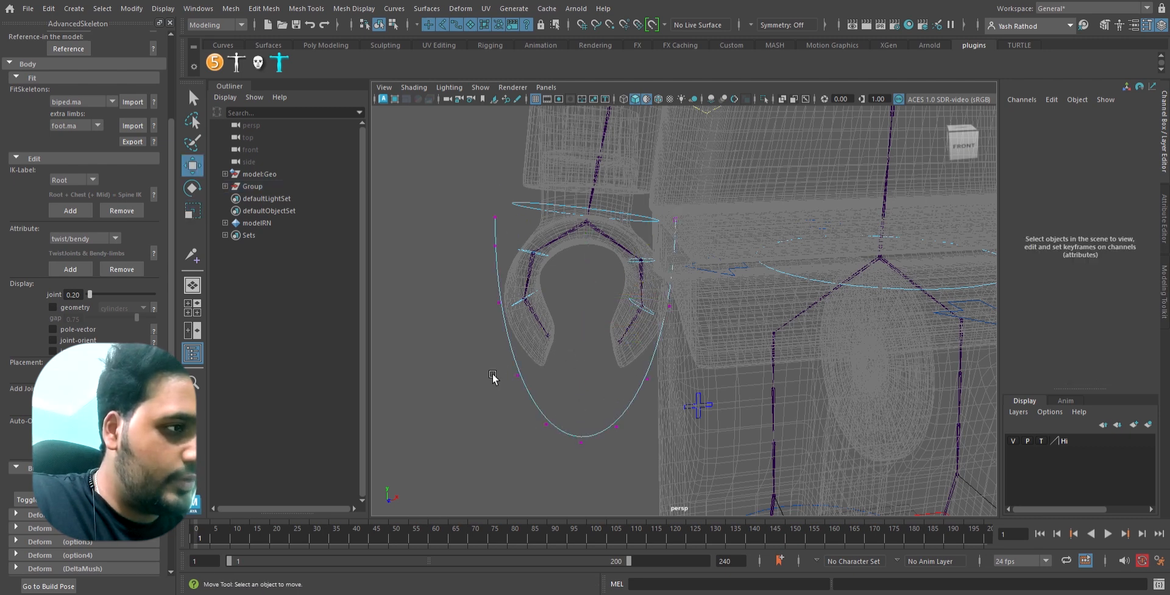
Step: Isolate the FKMiddleFinger1_R curve and select all of its control vertices
alt+drag(582, 350, 595, 358)
click(557, 279)
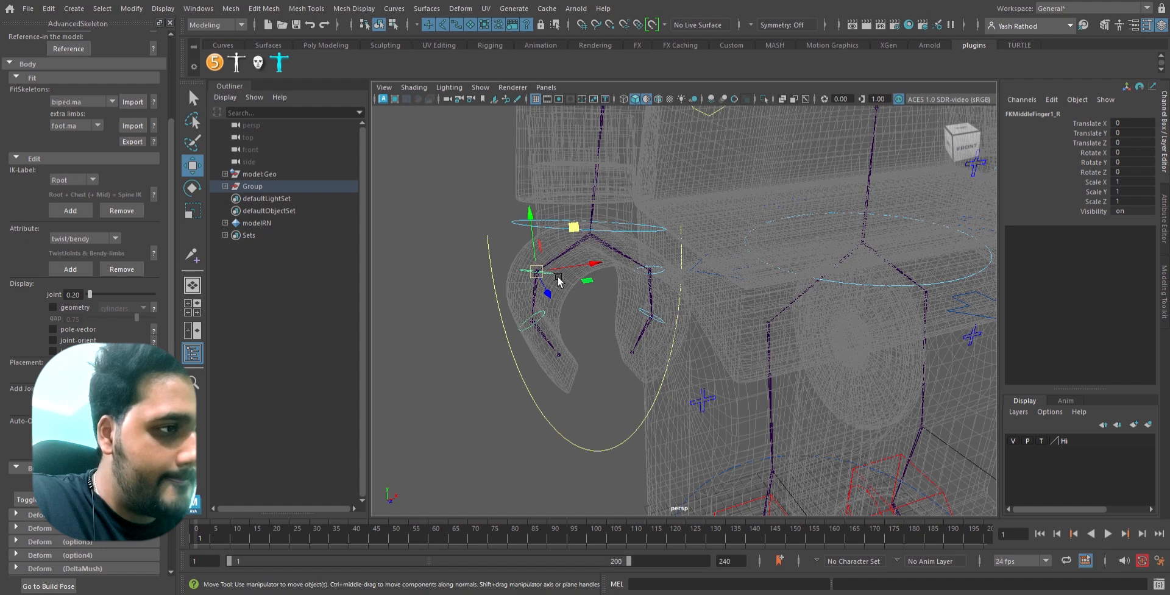
key(ctrl+1)
key(ctrl+1)
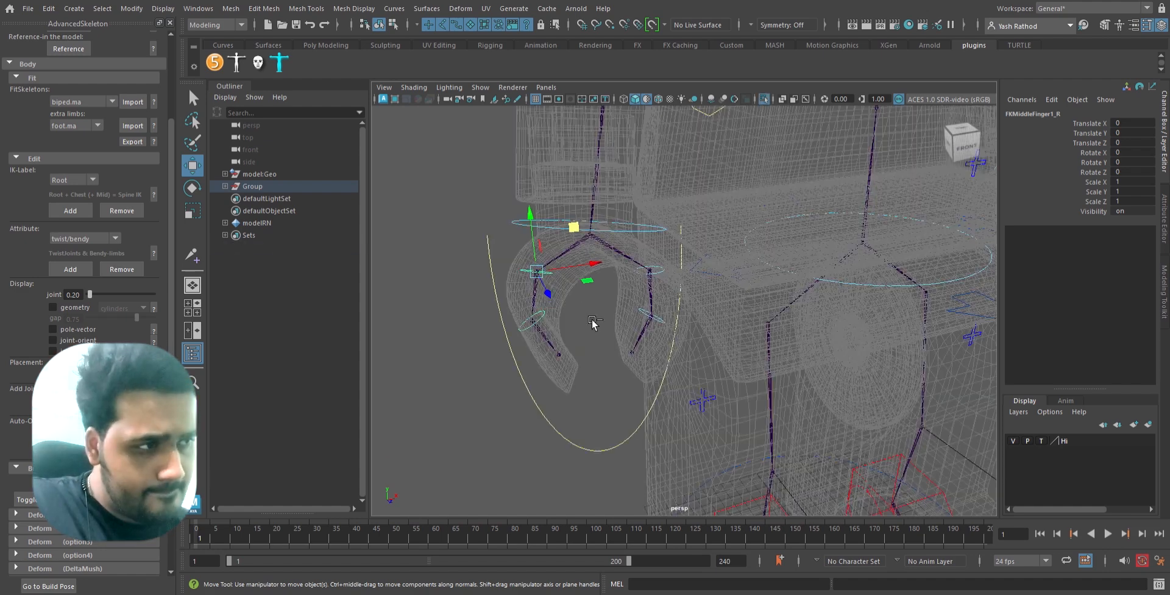
alt+drag(611, 356, 652, 381)
key(r)
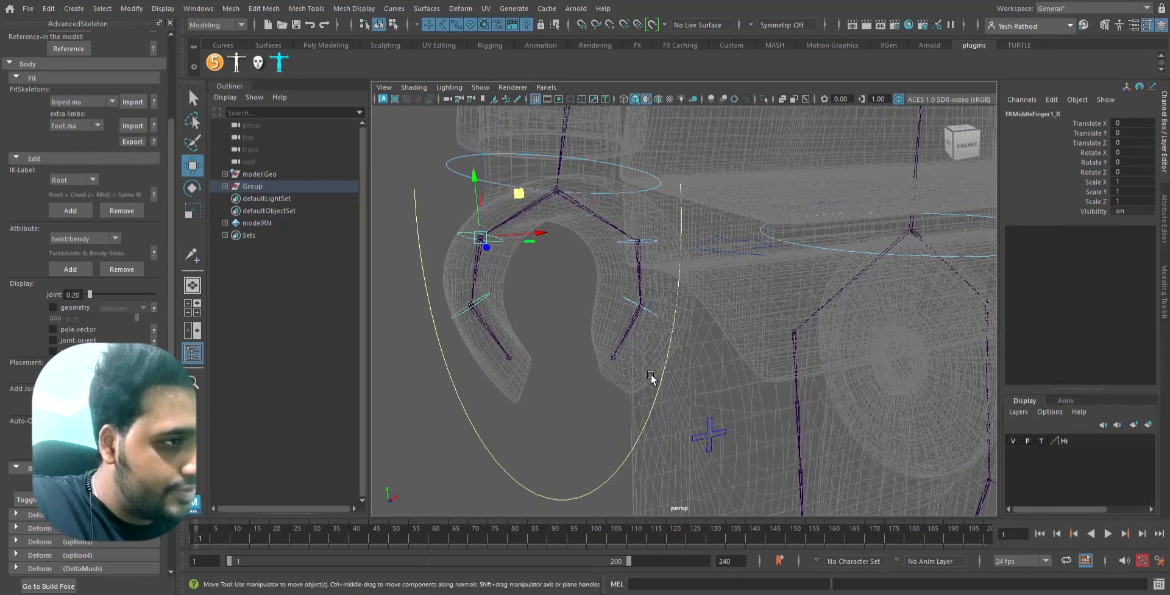
key(ctrl+1)
right_drag(461, 259, 447, 248)
drag(435, 239, 640, 344)
key(ctrl+1)
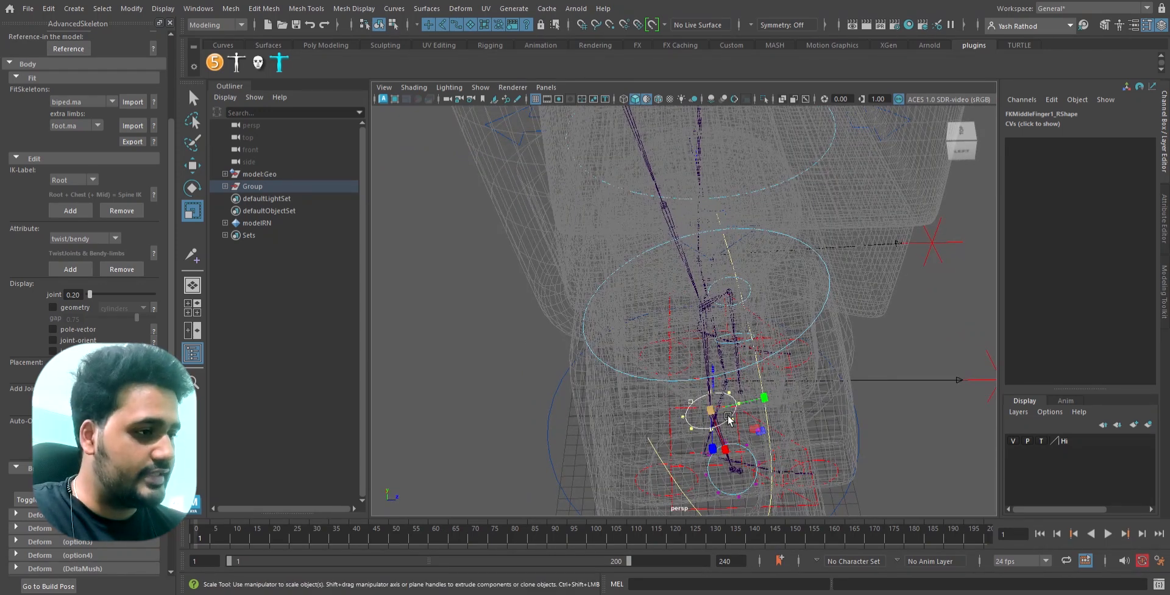
Step: Scale the FKMiddleFinger1_R ring up until it extends beyond the hand geometry, checking it from the side
drag(779, 417, 785, 413)
alt+drag(715, 434, 710, 367)
alt+middle_drag(717, 228, 705, 490)
alt+drag(708, 370, 756, 357)
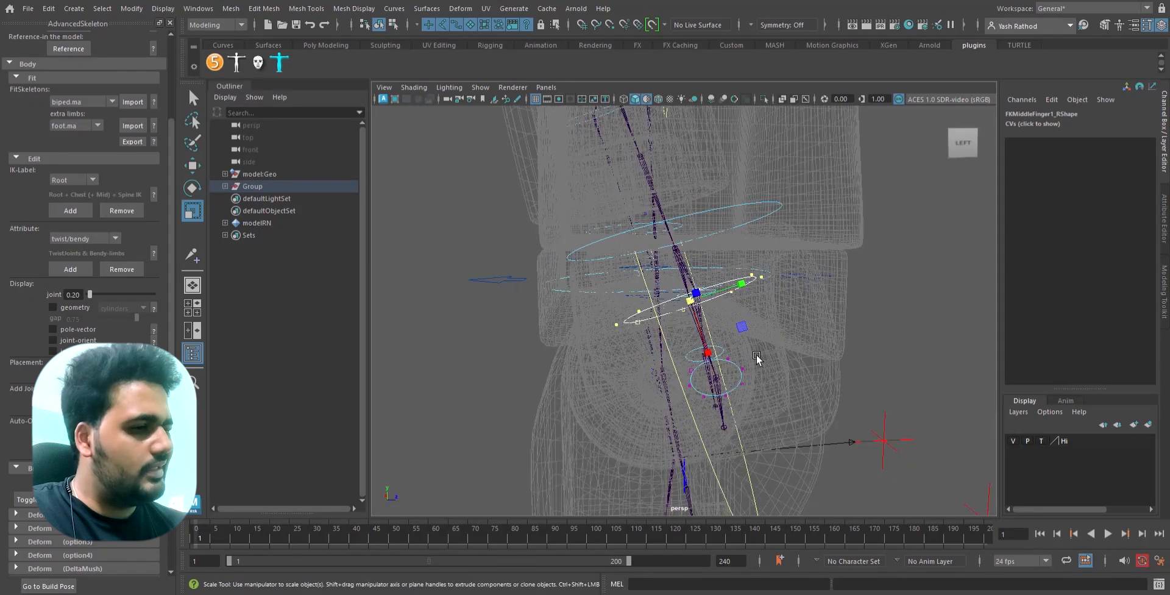
alt+drag(782, 284, 758, 381)
drag(749, 421, 766, 393)
key(e)
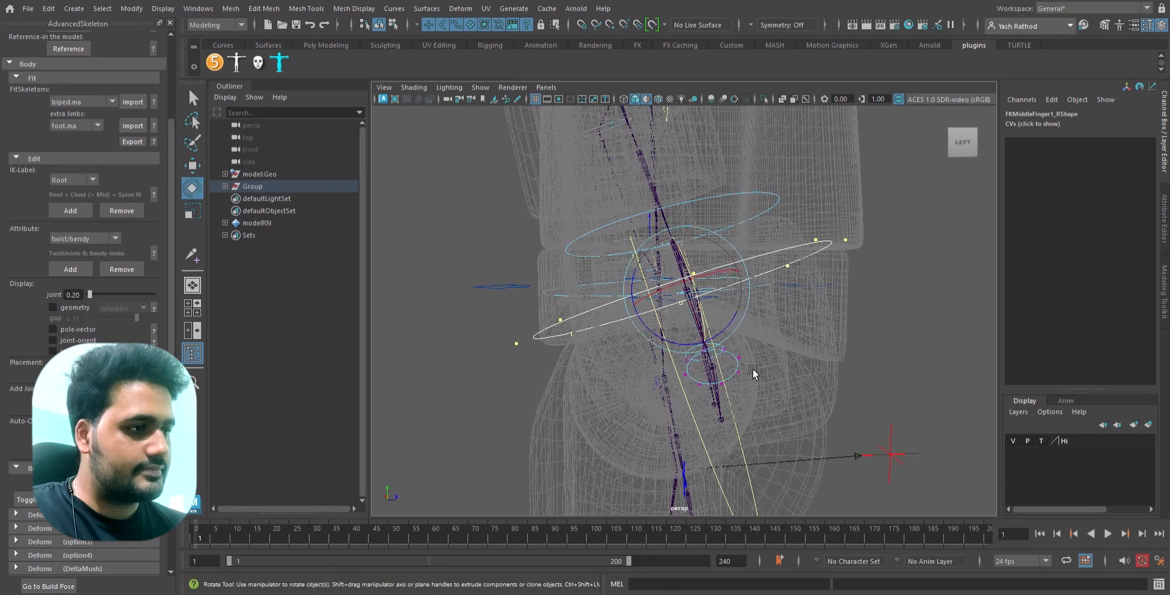
Step: Select all control vertices of the FKMiddleFinger2_R curve and scale the ring wider than the finger
click(749, 370)
click(749, 378)
key(ctrl+1)
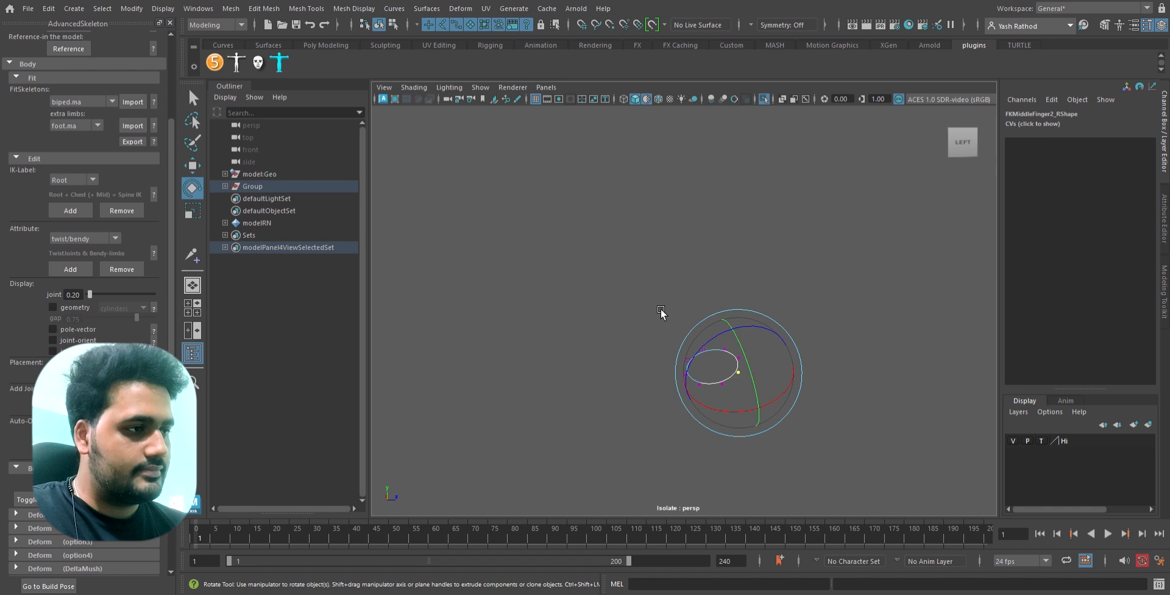
key(ctrl+1)
key(r)
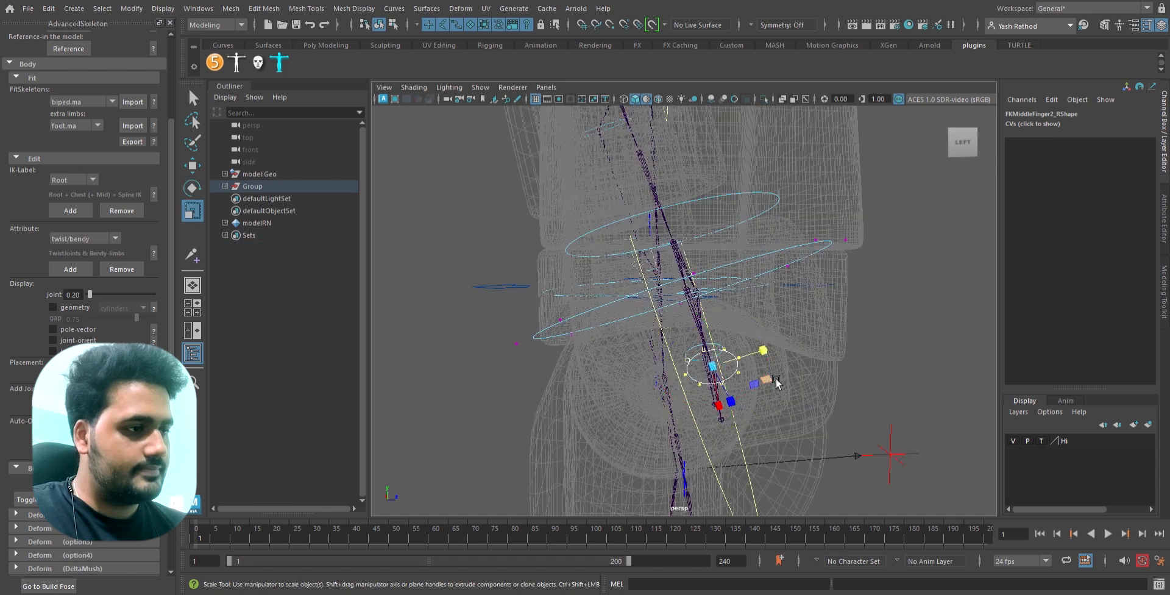
drag(770, 361, 818, 364)
alt+drag(727, 380, 695, 416)
Step: Rotate the FKMiddleFinger2_R ring slightly to adjust its tilt across the finger
key(e)
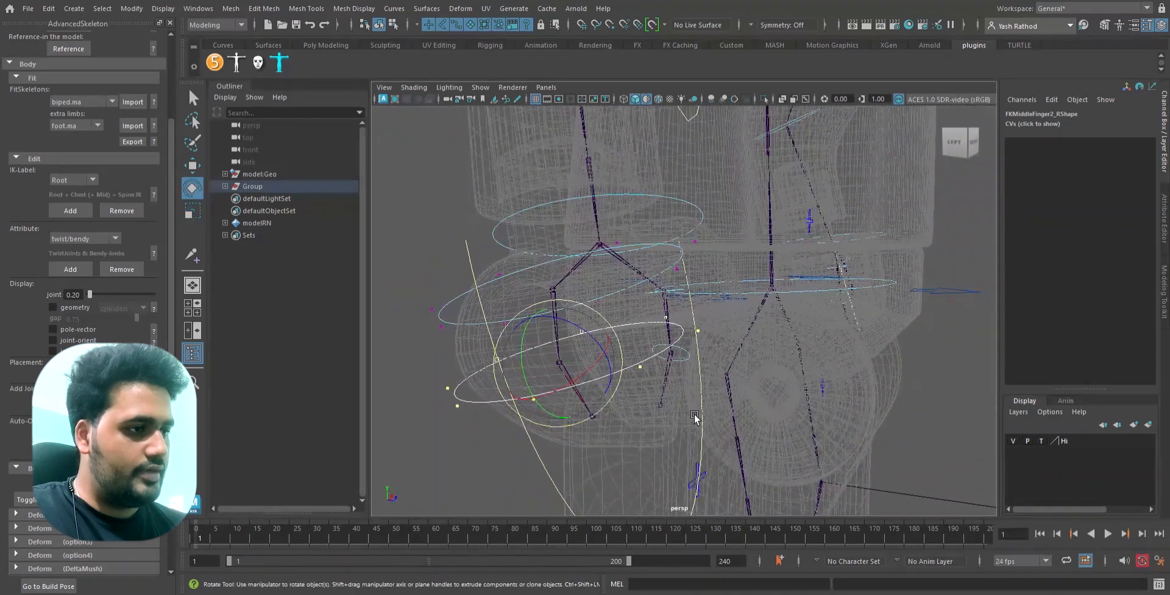
drag(596, 335, 599, 341)
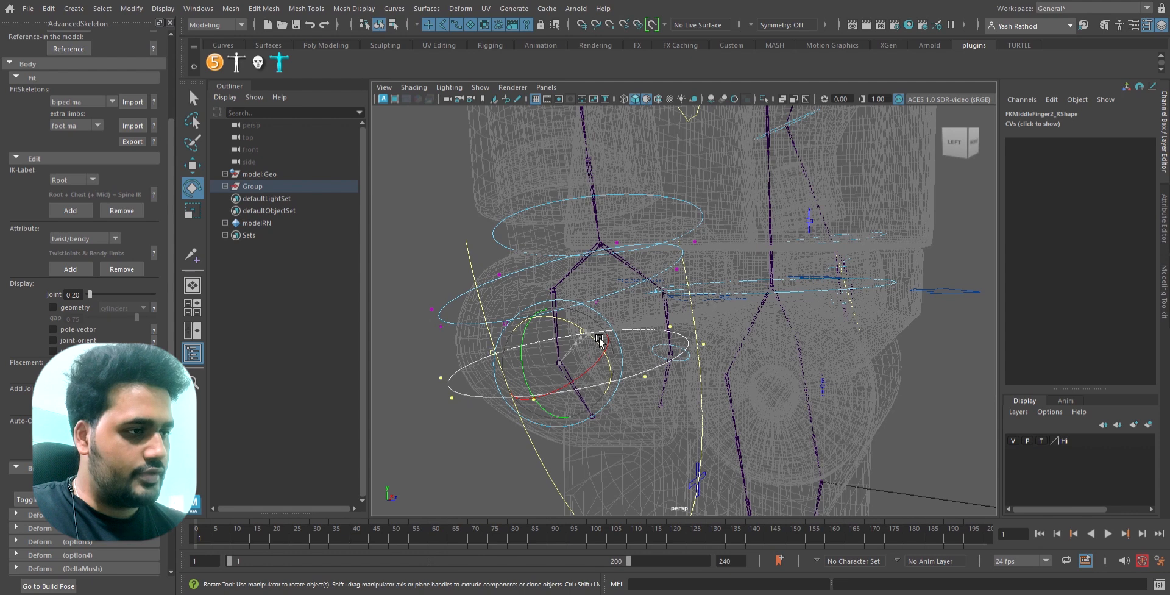
alt+drag(723, 390, 620, 390)
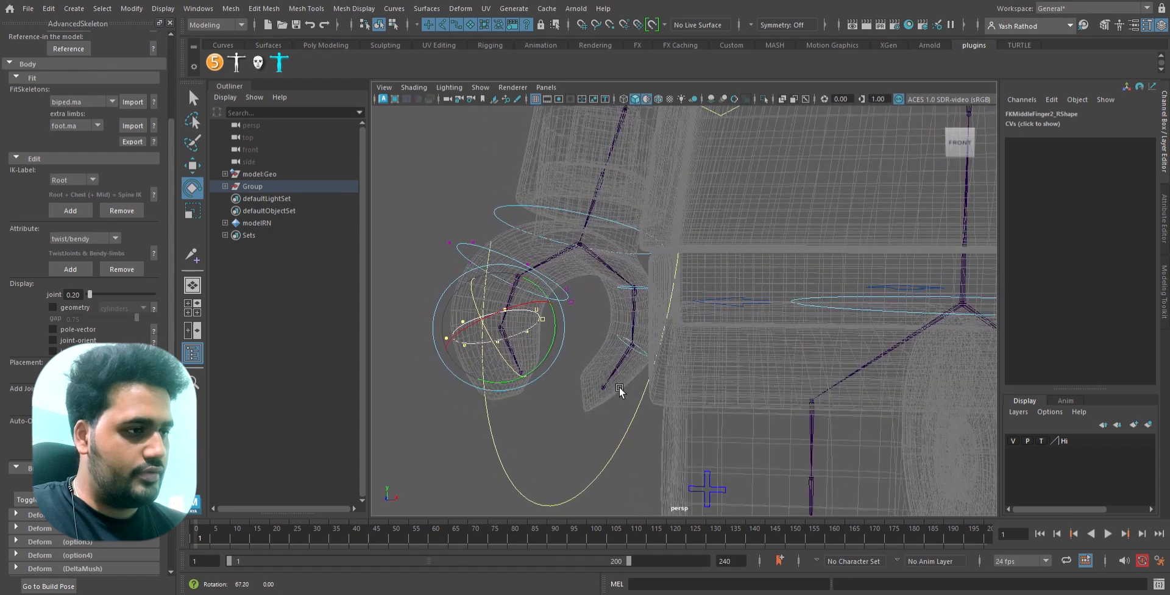
Step: Isolate the FKIndexFinger1_R curve, select all its control vertices and scale the ring up beyond the inner finger
click(654, 295)
key(ctrl+1)
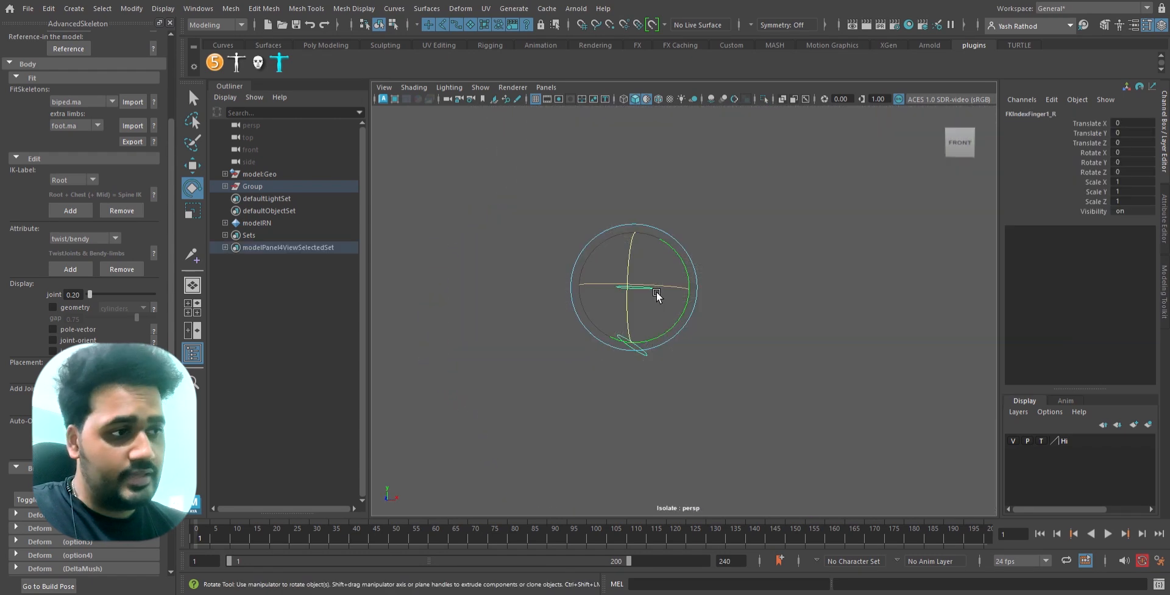
alt+drag(665, 366, 791, 375)
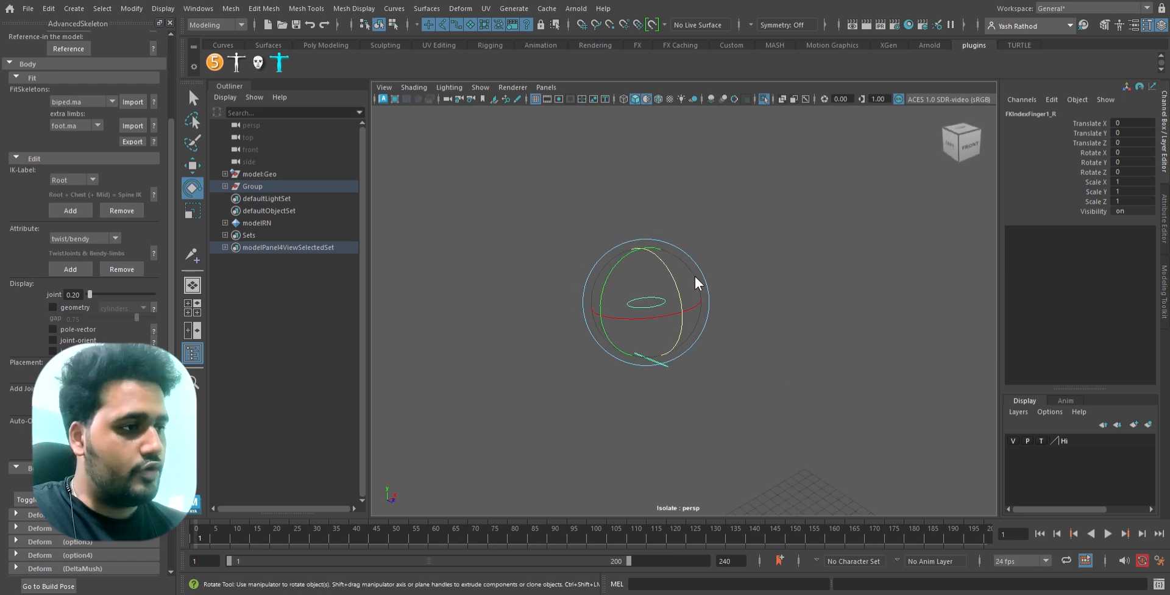
click(652, 293)
drag(711, 330, 746, 375)
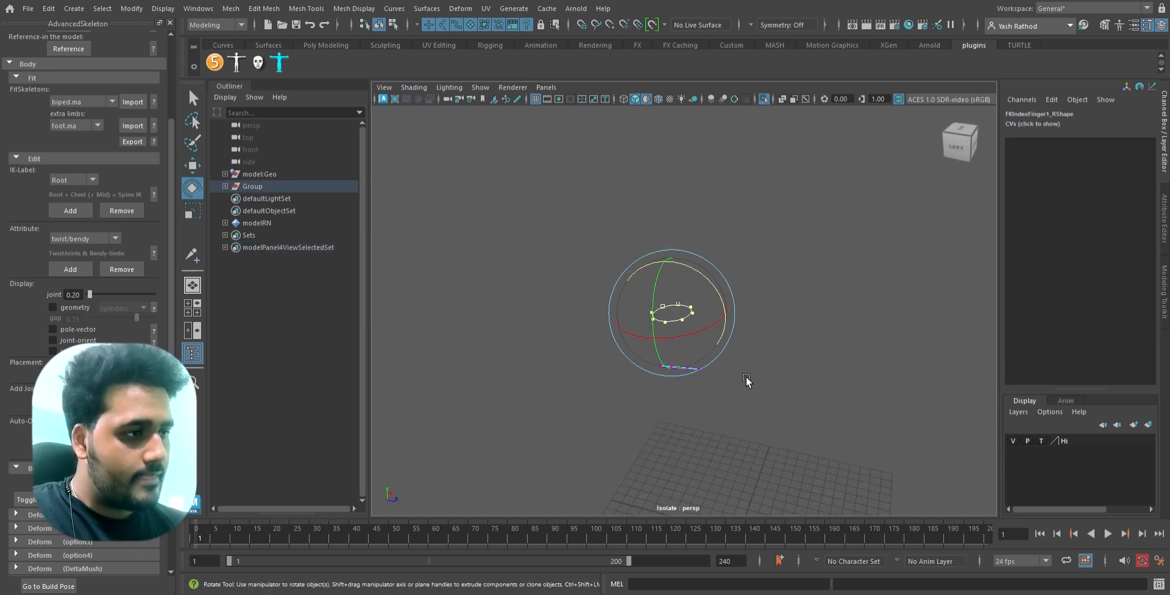
key(r)
drag(690, 319, 683, 376)
key(ctrl+1)
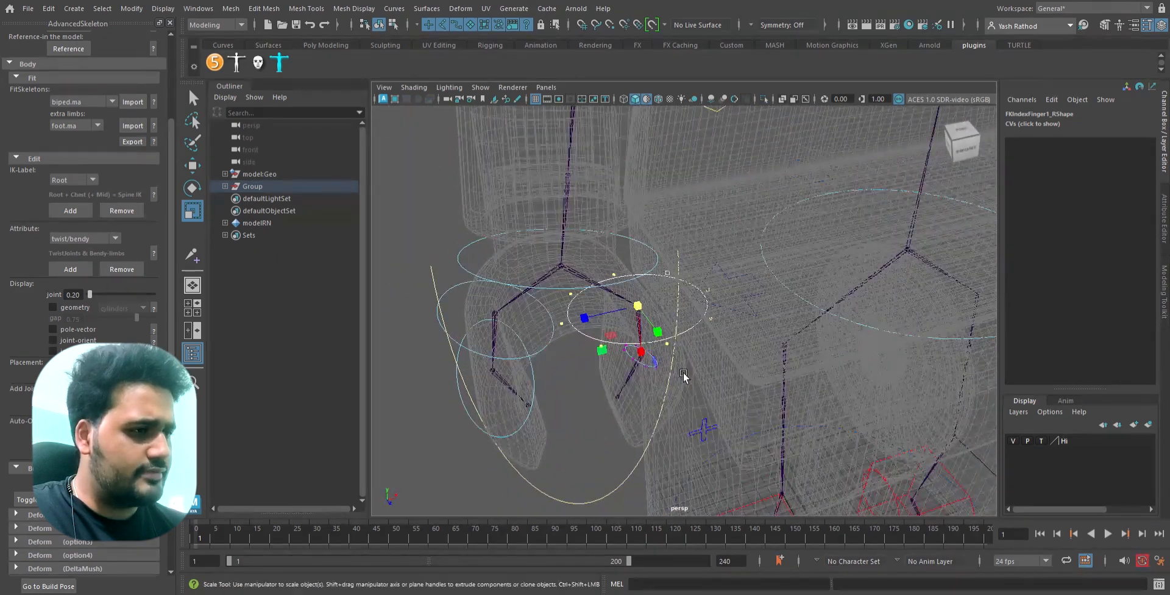
drag(598, 330, 608, 330)
mouse_move(716, 397)
alt+mouse_down()
mouse_move(725, 390)
mouse_move(703, 398)
mouse_move(714, 399)
alt+mouse_up()
Step: Select all control vertices of the FKIndexFinger2_R curve and scale the ring to surround the inner fingertip
drag(650, 307, 646, 378)
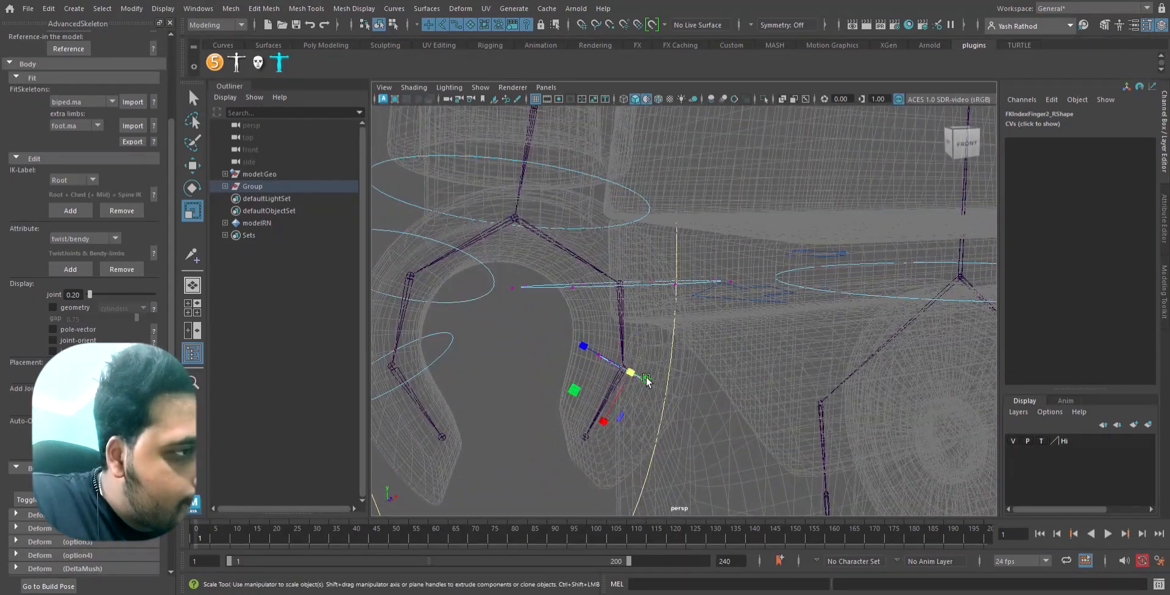
key(ctrl+1)
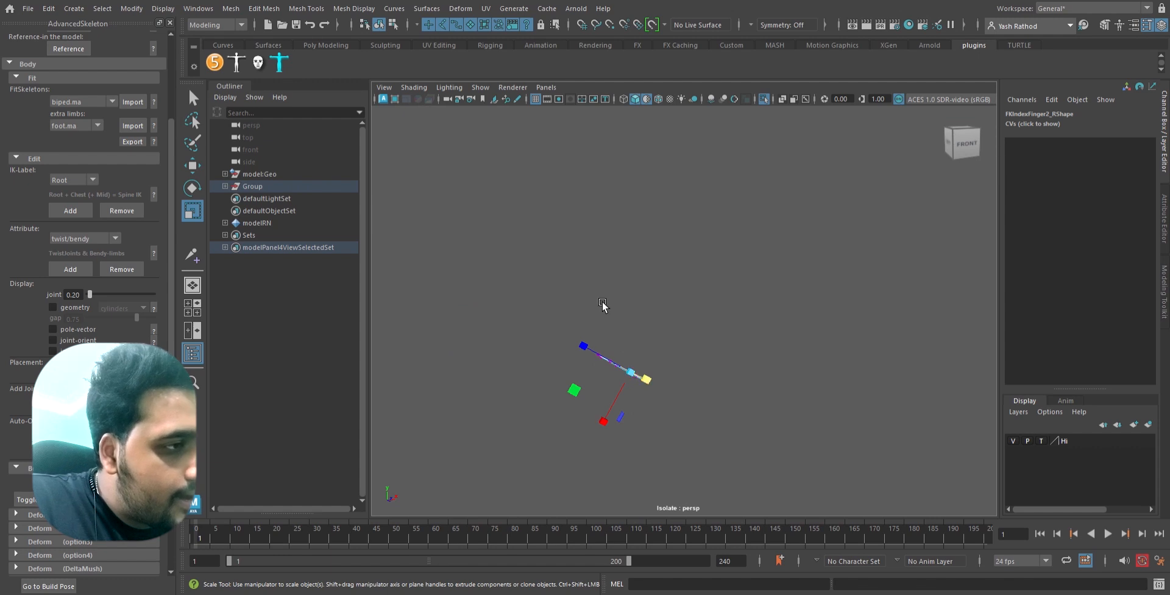
drag(547, 309, 836, 419)
key(ctrl+1)
alt+drag(832, 421, 667, 396)
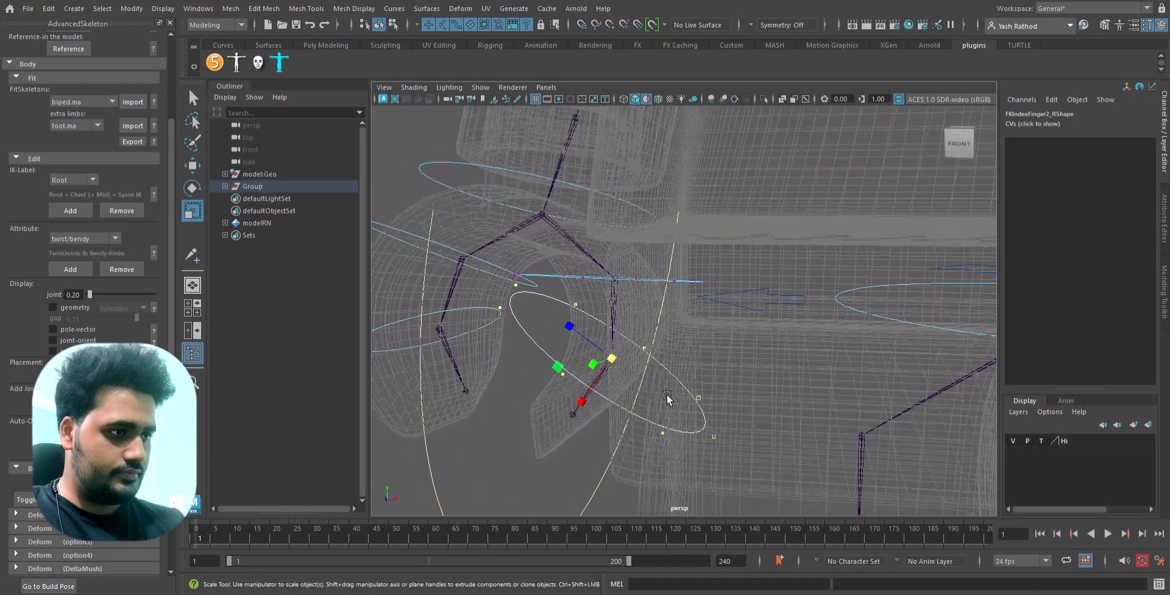
drag(599, 331, 635, 403)
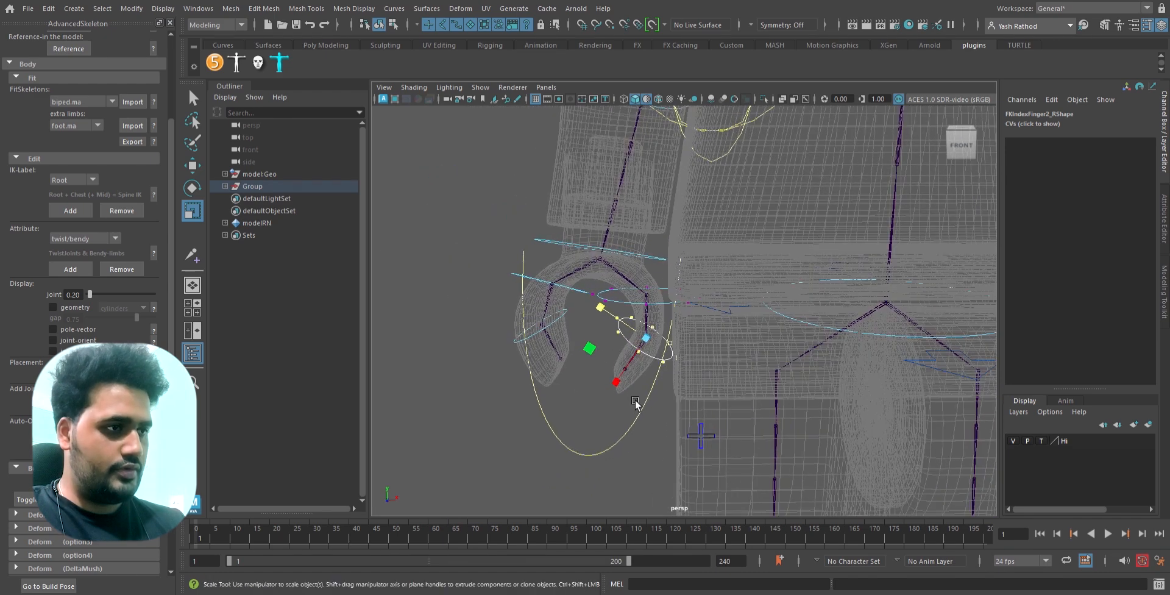
Step: Isolate the FKMiddleFinger2_L curve on the left hand and select all of its control vertices
alt+drag(628, 441, 693, 320)
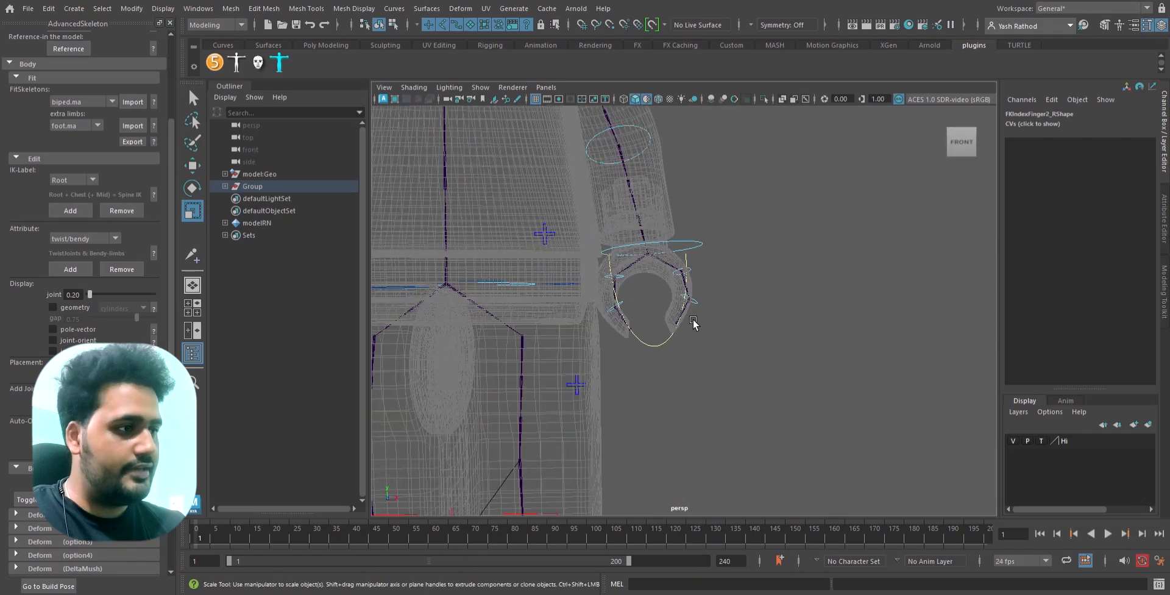
click(702, 306)
key(f)
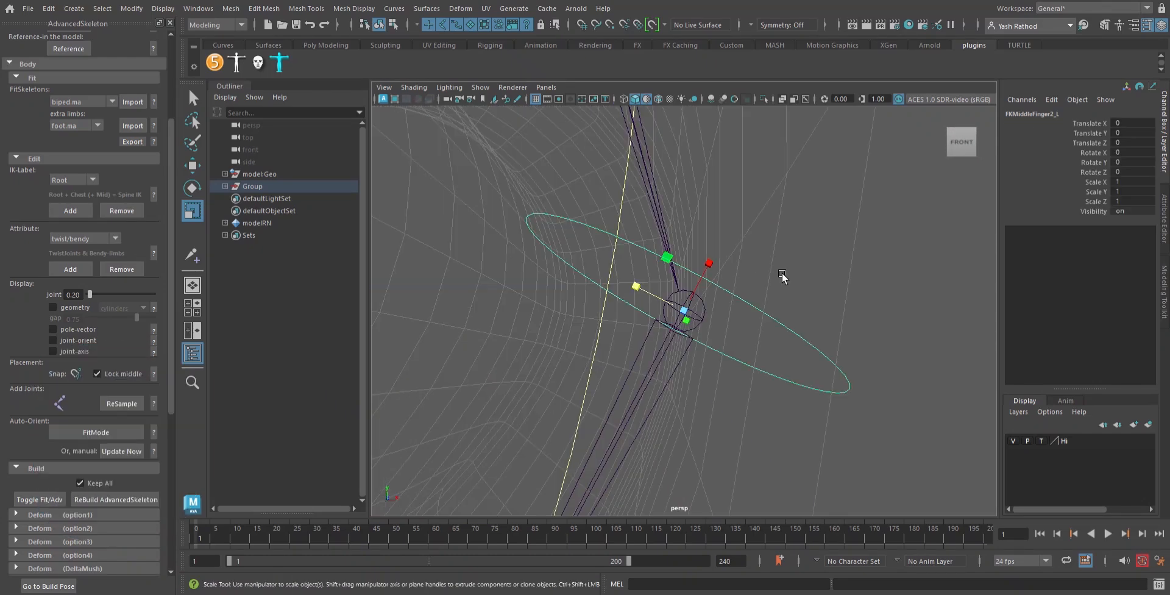
alt+right_drag(781, 273, 693, 378)
alt+drag(692, 378, 755, 367)
key(ctrl+1)
right_drag(707, 324, 652, 288)
drag(602, 261, 756, 360)
key(ctrl+1)
Step: Scale the FKMiddleFinger2_L ring so it extends past the outer finger of the left hand
alt+drag(805, 348, 884, 375)
key(w)
alt+drag(653, 324, 778, 303)
key(e)
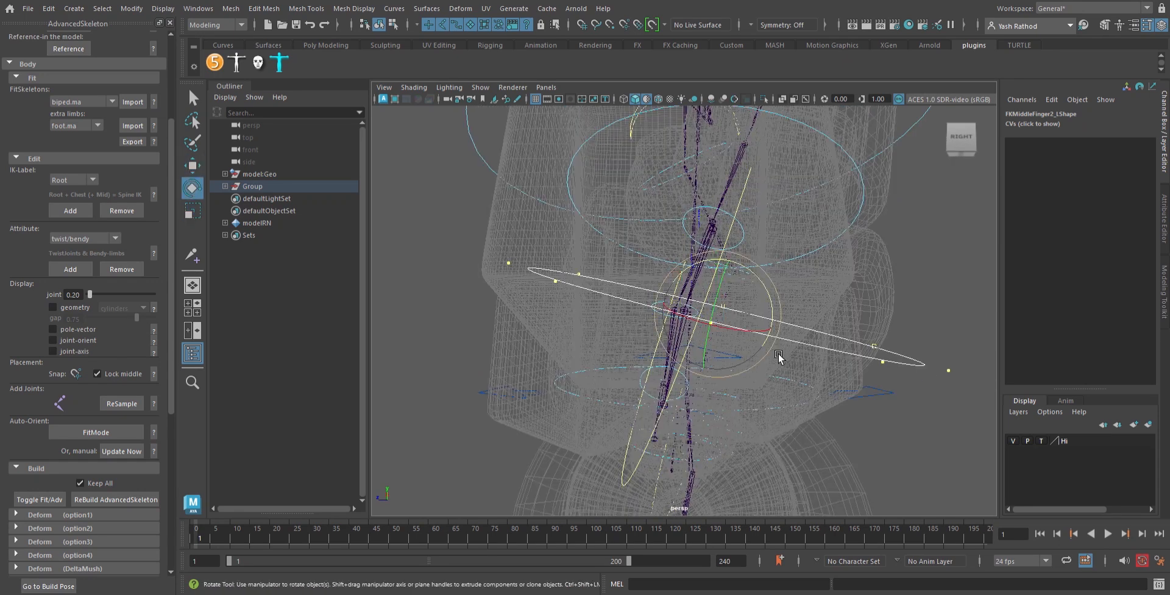
key(f)
key(r)
drag(627, 266, 600, 251)
mouse_move(762, 269)
alt+mouse_down()
mouse_move(703, 210)
mouse_move(769, 284)
alt+mouse_up()
Step: Isolate the FKMiddleFinger1_L curve and select all of its control vertices
click(703, 206)
key(ctrl+1)
key(ctrl+1)
key(ctrl+1)
right_drag(664, 226, 611, 199)
drag(611, 199, 791, 265)
key(ctrl+1)
Step: Scale the FKMiddleFinger1_L ring up beyond the finger geometry and move it into place around the joint
drag(721, 241, 949, 314)
drag(621, 240, 647, 234)
alt+drag(752, 328, 719, 241)
key(w)
drag(718, 184, 705, 197)
click(818, 338)
Step: Isolate the FKMiddleFinger2_L curve again and reselect all its control vertices with the Rotate tool
alt+drag(819, 341, 791, 366)
click(723, 350)
key(F8)
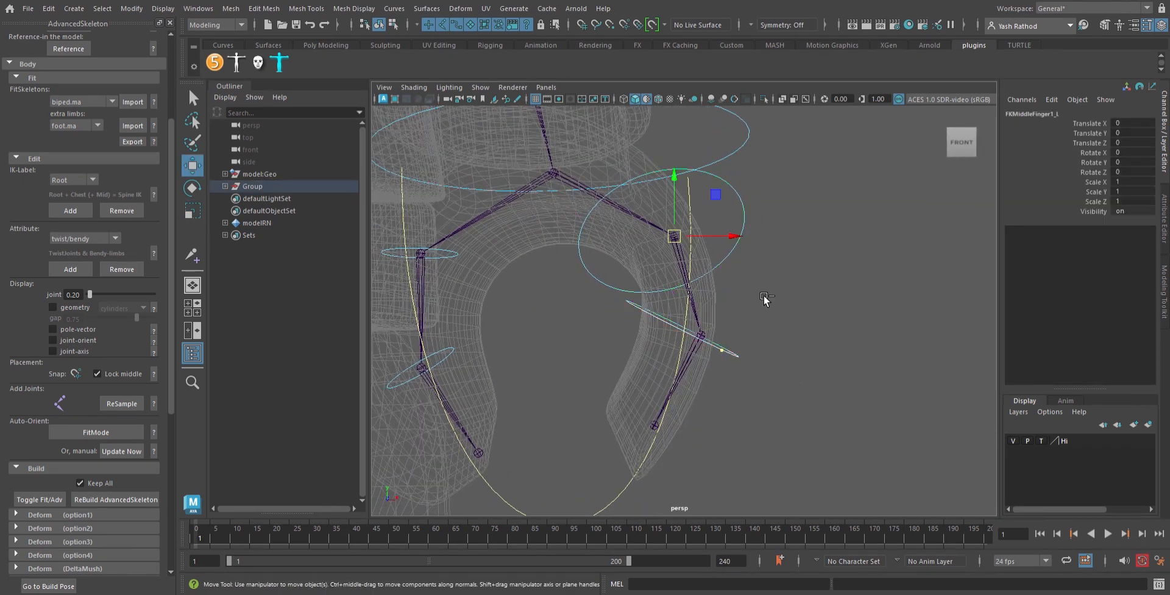
click(738, 355)
key(ctrl+1)
key(F8)
drag(579, 272, 714, 386)
key(ctrl+1)
key(e)
click(604, 370)
alt+middle_drag(605, 370, 656, 386)
alt+drag(655, 386, 756, 360)
Step: Isolate the FKIndexFinger1_L curve and select all of its control vertices
key(F8)
click(719, 290)
click(686, 289)
key(ctrl+1)
key(F8)
drag(564, 250, 795, 346)
key(ctrl+1)
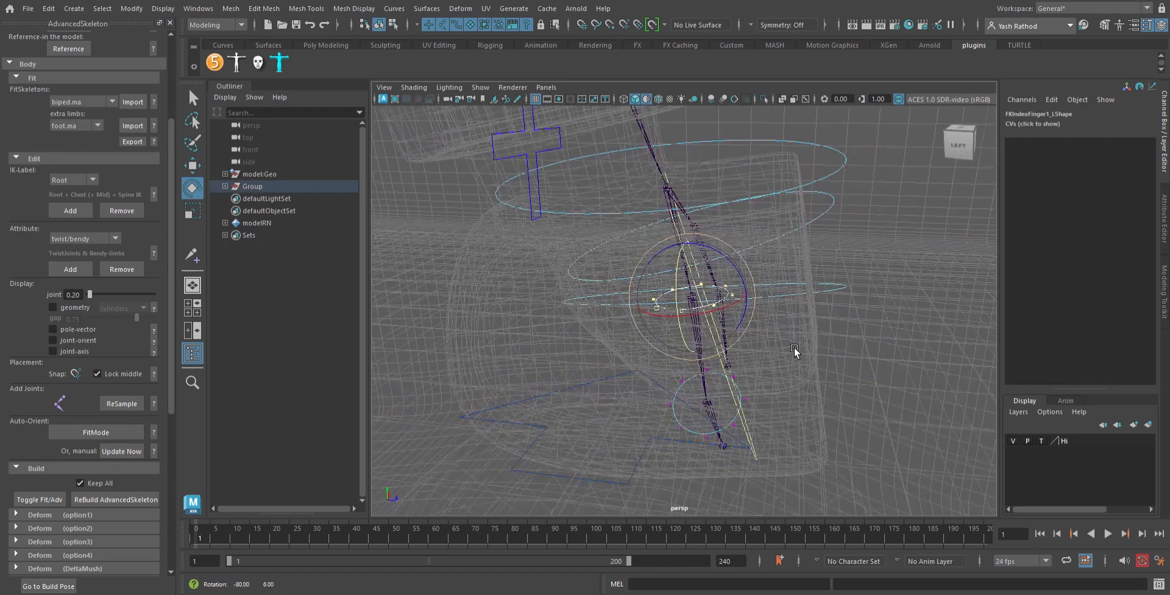
Step: Scale the FKIndexFinger1_L ring up so it surrounds the left hand's inner finger, then return to object selection
key(r)
alt+drag(898, 334, 736, 348)
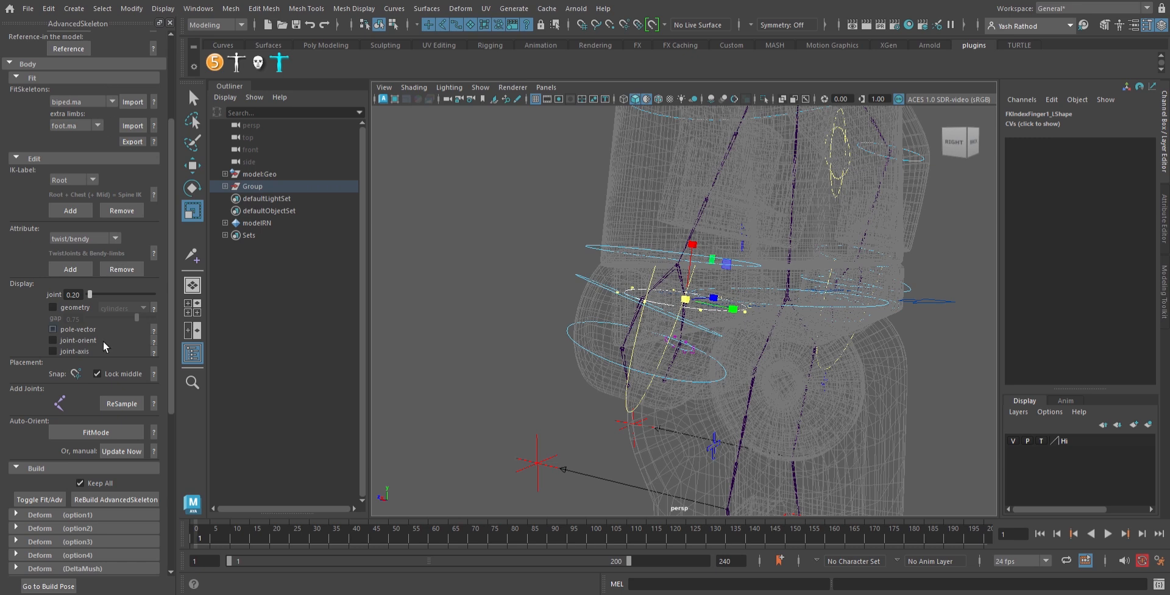
scroll(65, 478, down, 2)
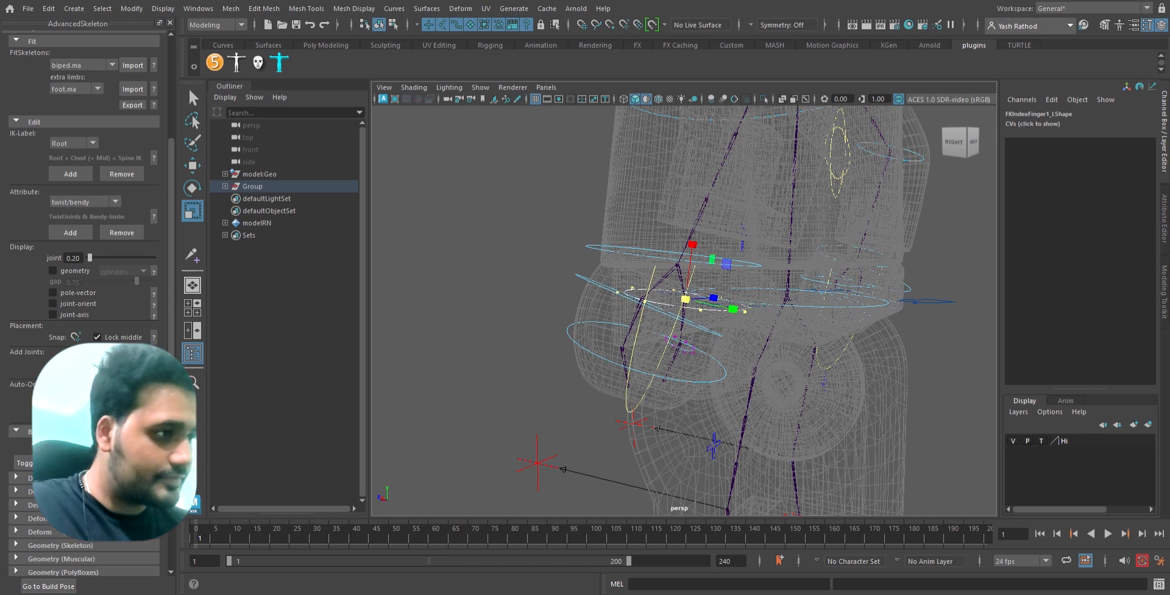
alt+drag(796, 350, 732, 374)
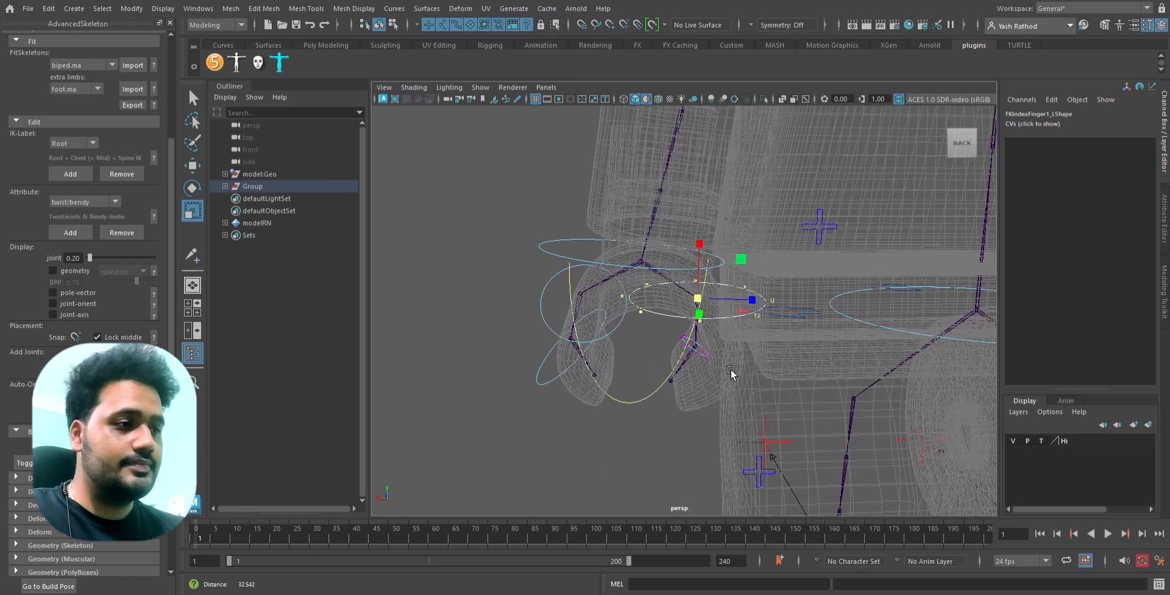
scroll(737, 366, up, 5)
drag(771, 295, 745, 298)
alt+drag(755, 400, 829, 403)
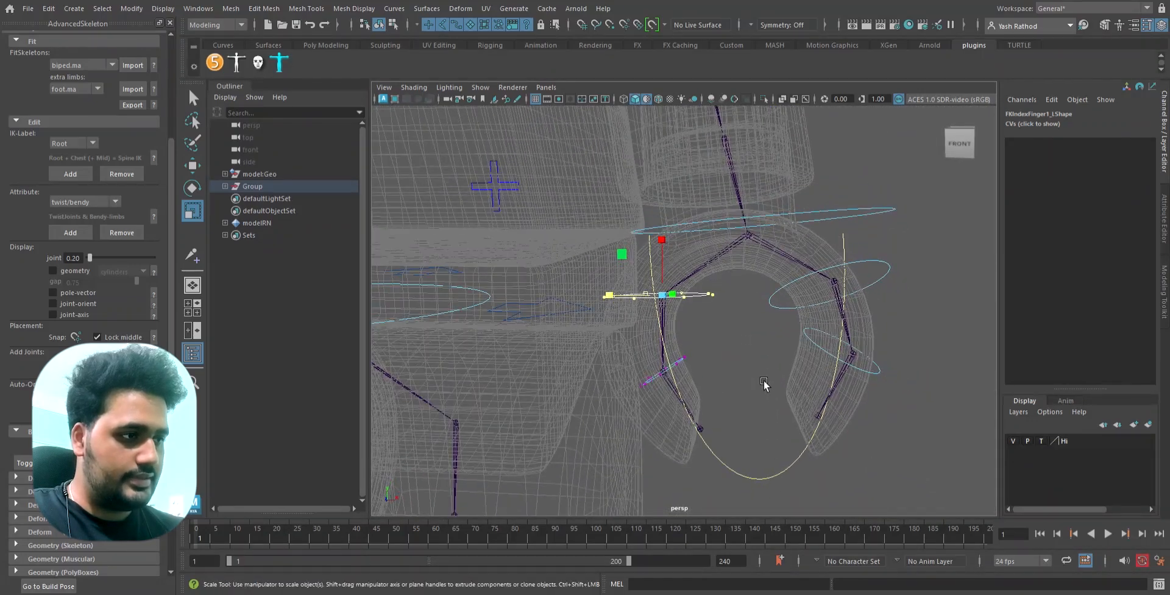
right_drag(782, 273, 794, 268)
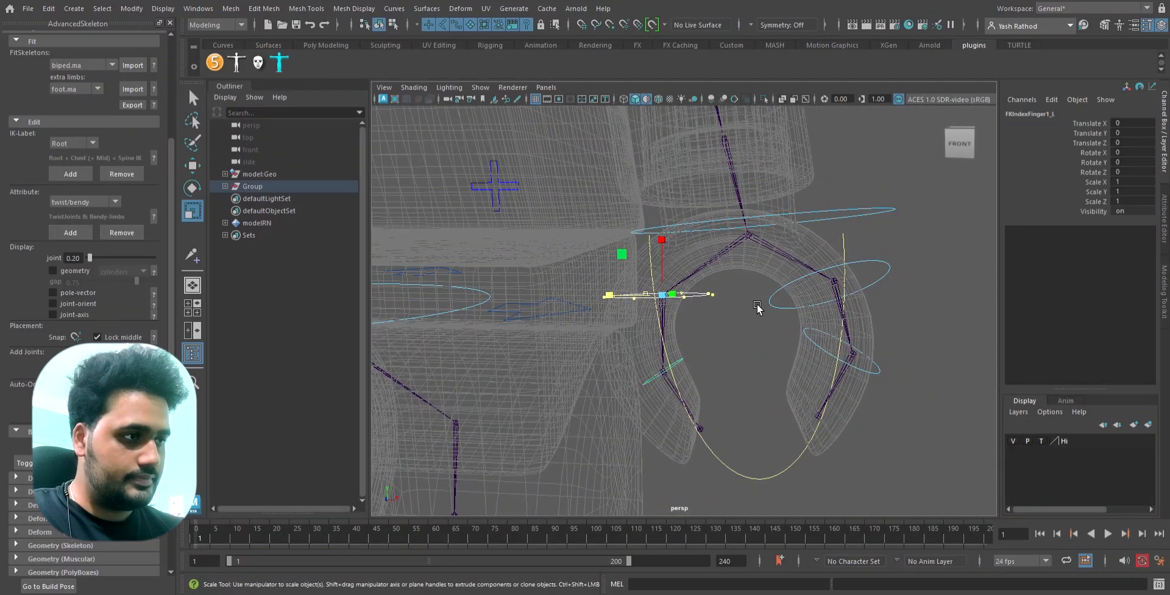
Step: Move the FKMiddleFinger2_L, FKIndexFinger1_L and FKIndexFinger2_L controls to centre their rings and joints within the left hand's finger geometry
click(731, 335)
click(713, 296)
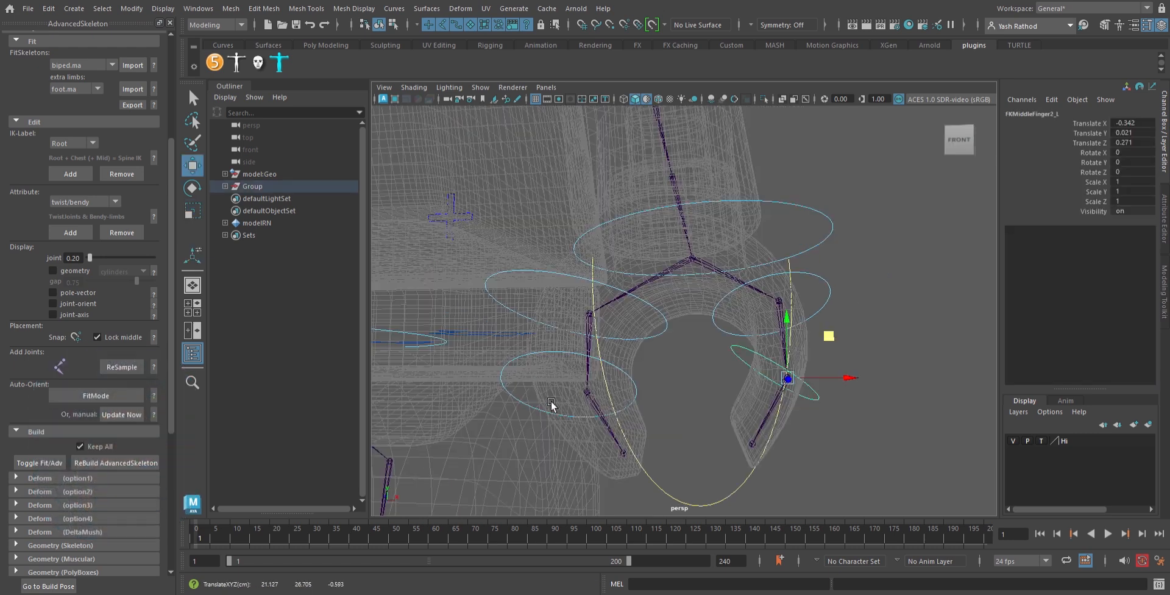
click(635, 389)
alt+drag(647, 396, 675, 409)
drag(673, 333, 670, 333)
scroll(690, 364, down, 3)
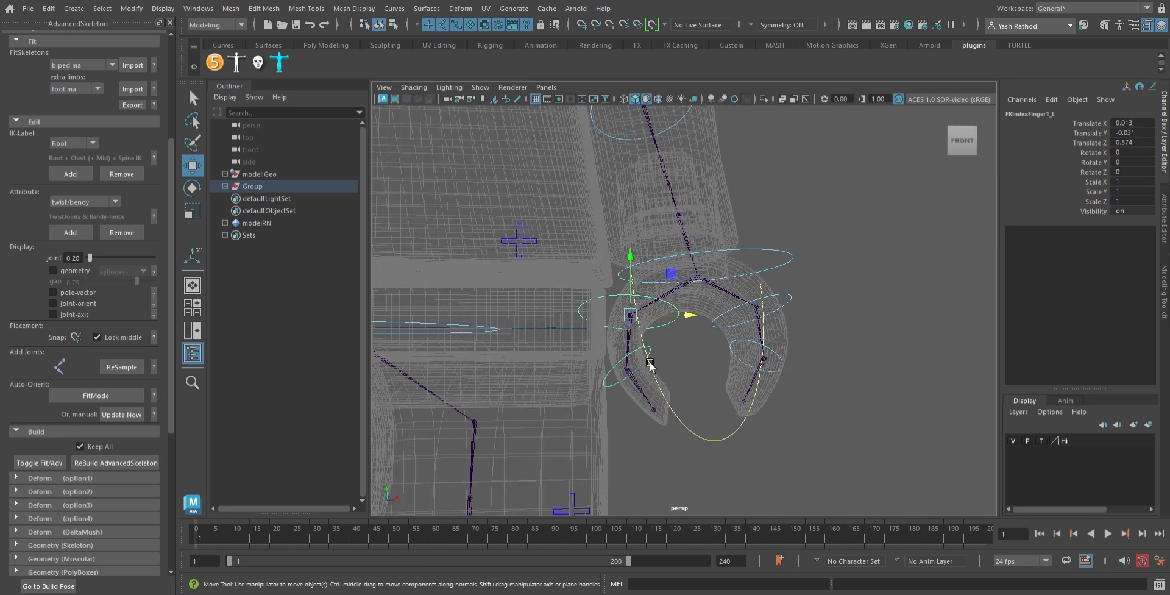
drag(671, 342, 680, 345)
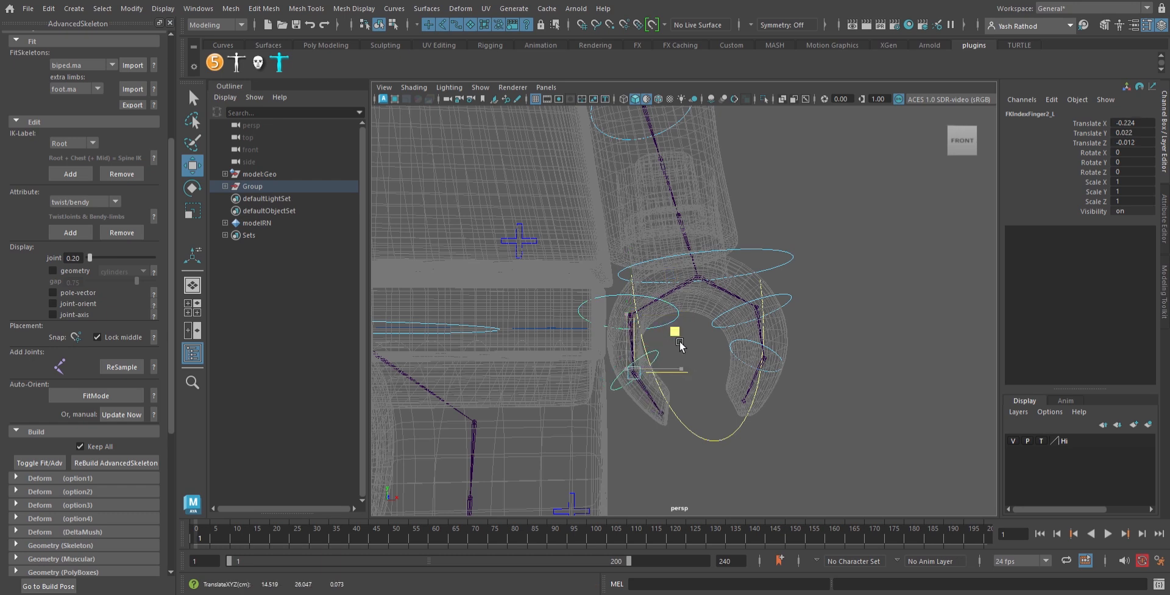
scroll(680, 345, up, 6)
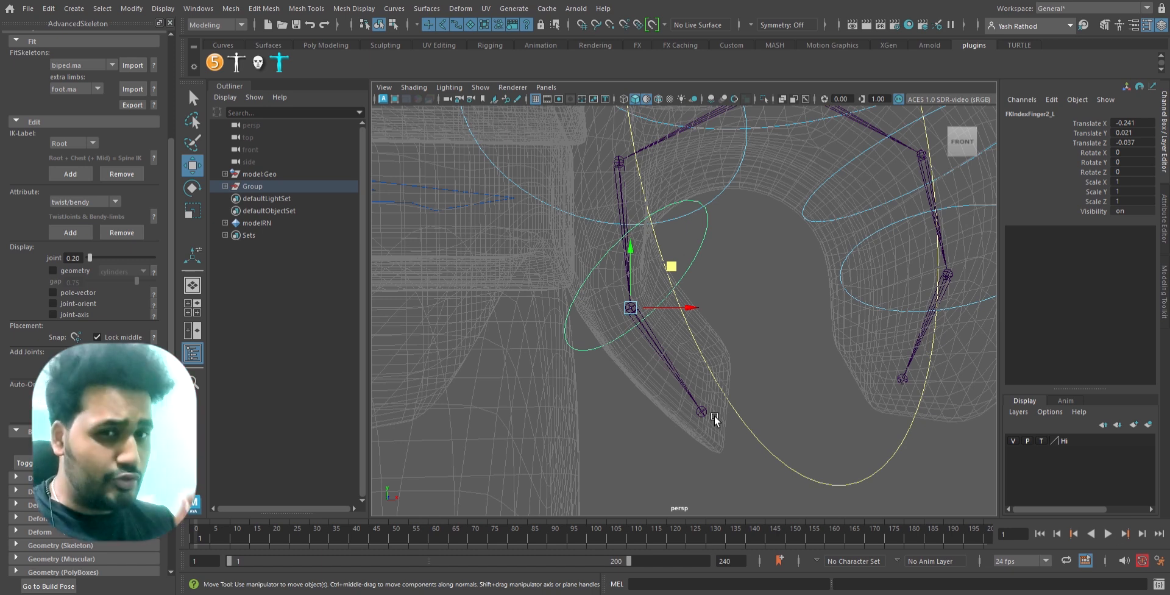
Step: Reselect the FKIndexFinger2_L control and freeze its transformations
click(761, 287)
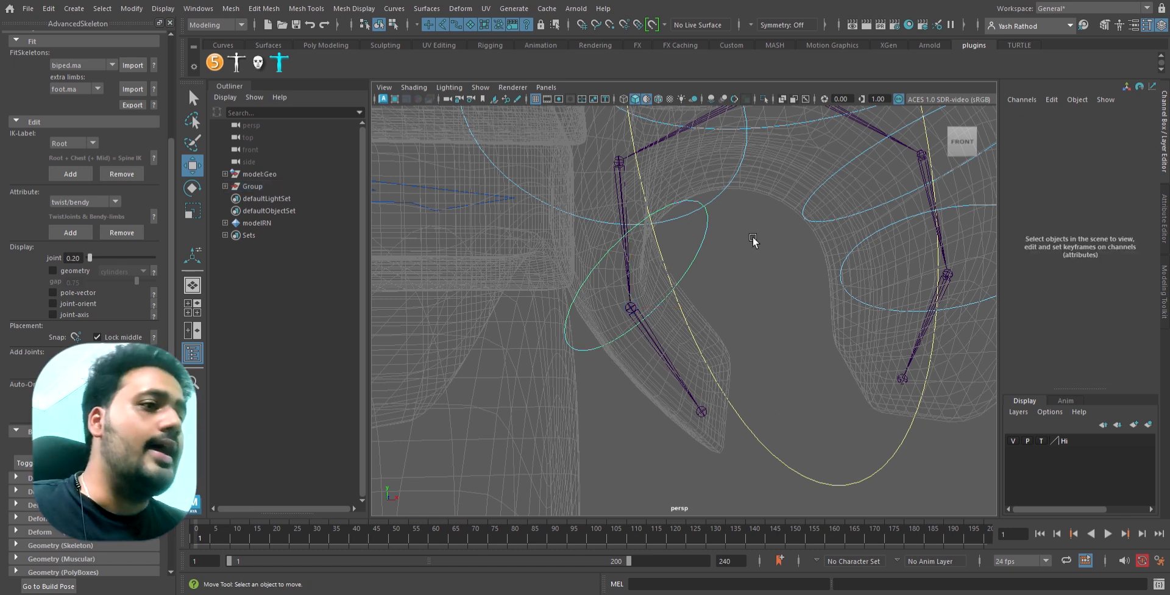
key(ctrl+z)
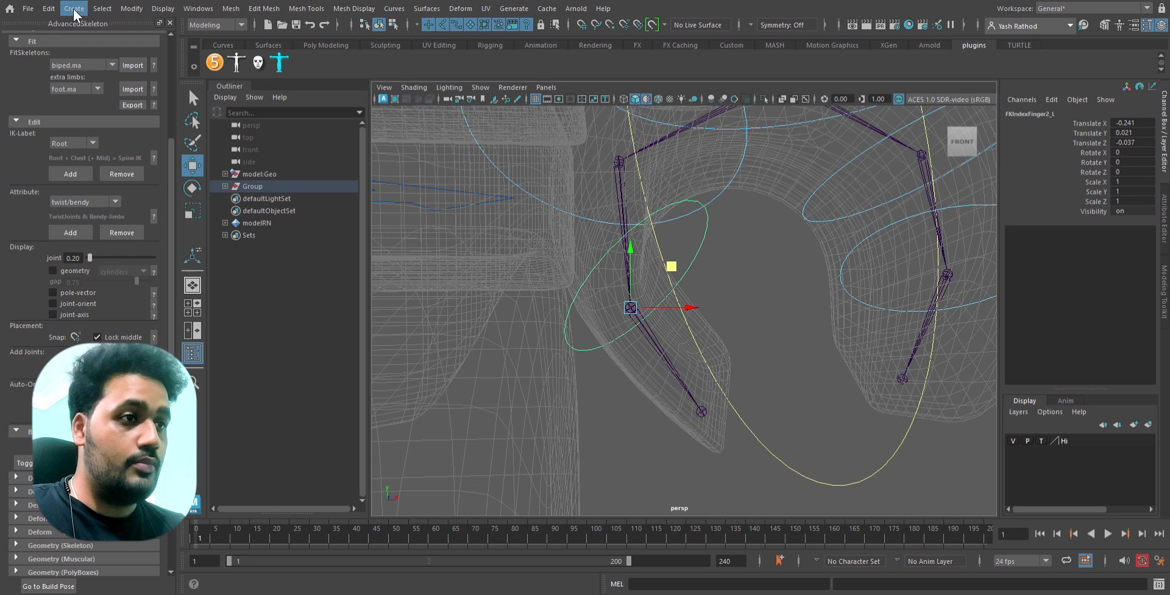
click(132, 7)
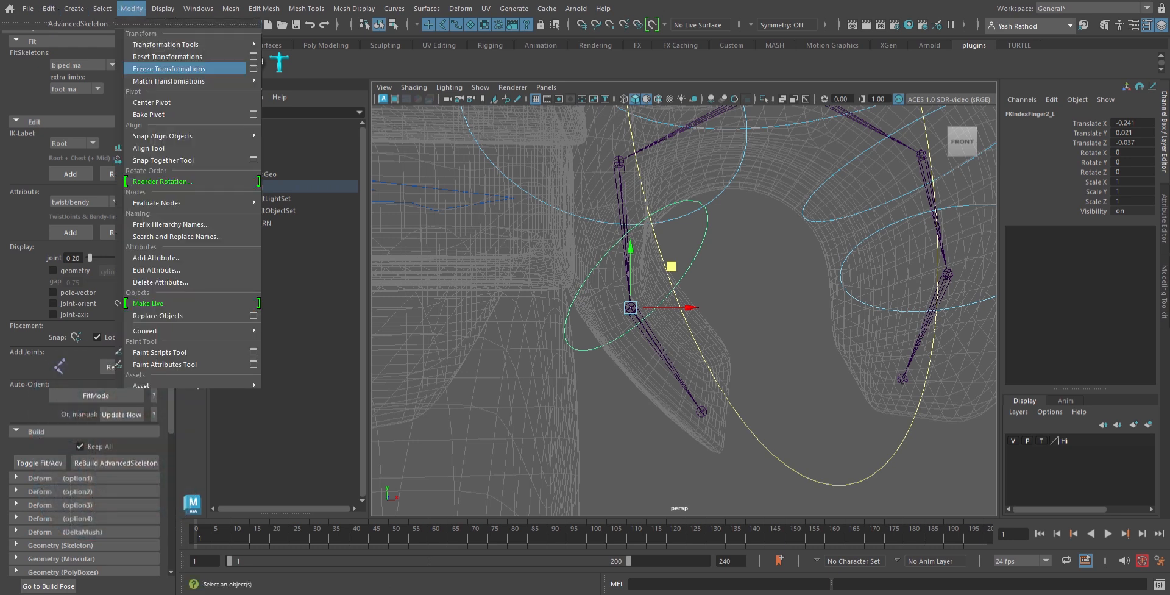
click(168, 69)
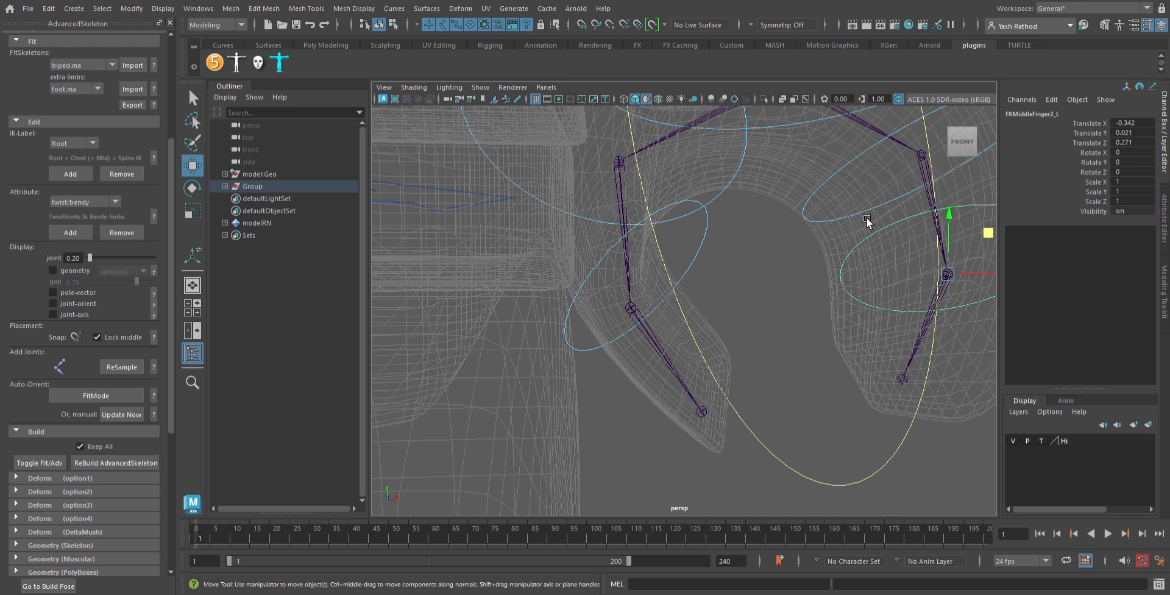
Step: Keep the Freeze Transformations command list open as a floating window and check the left hand's finger controls one by one
alt+middle_drag(821, 225, 823, 278)
click(861, 321)
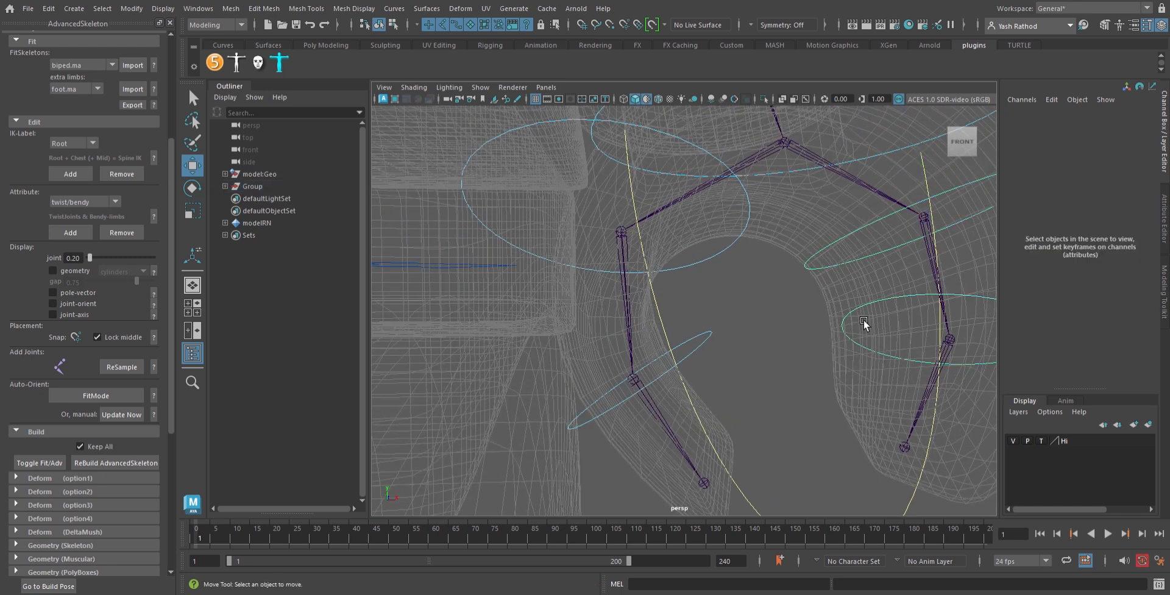
click(141, 10)
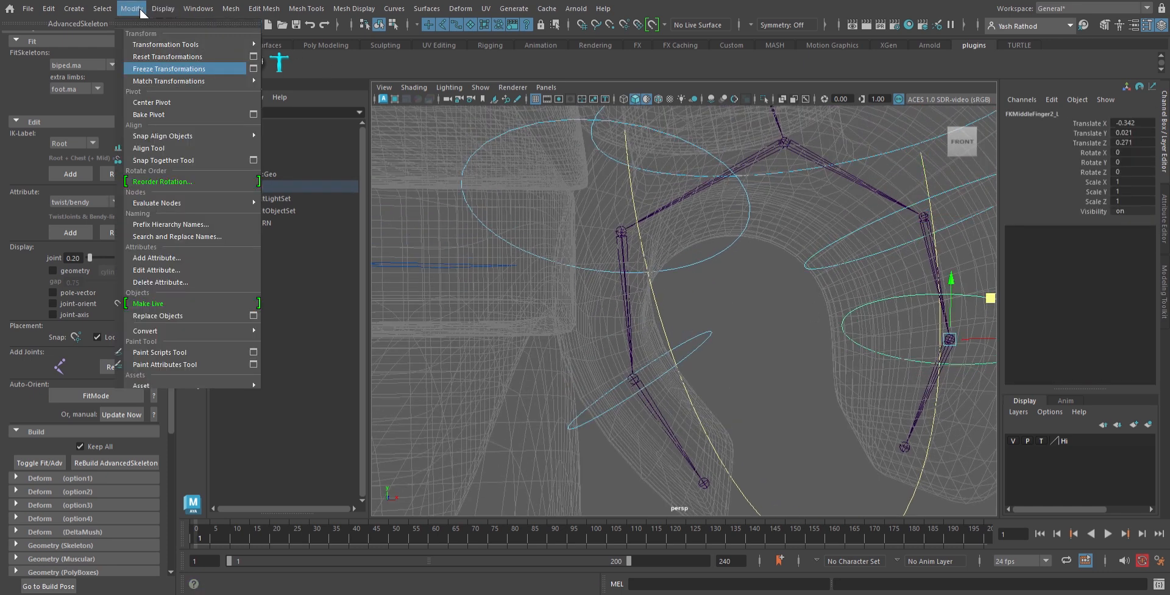
drag(188, 23, 281, 85)
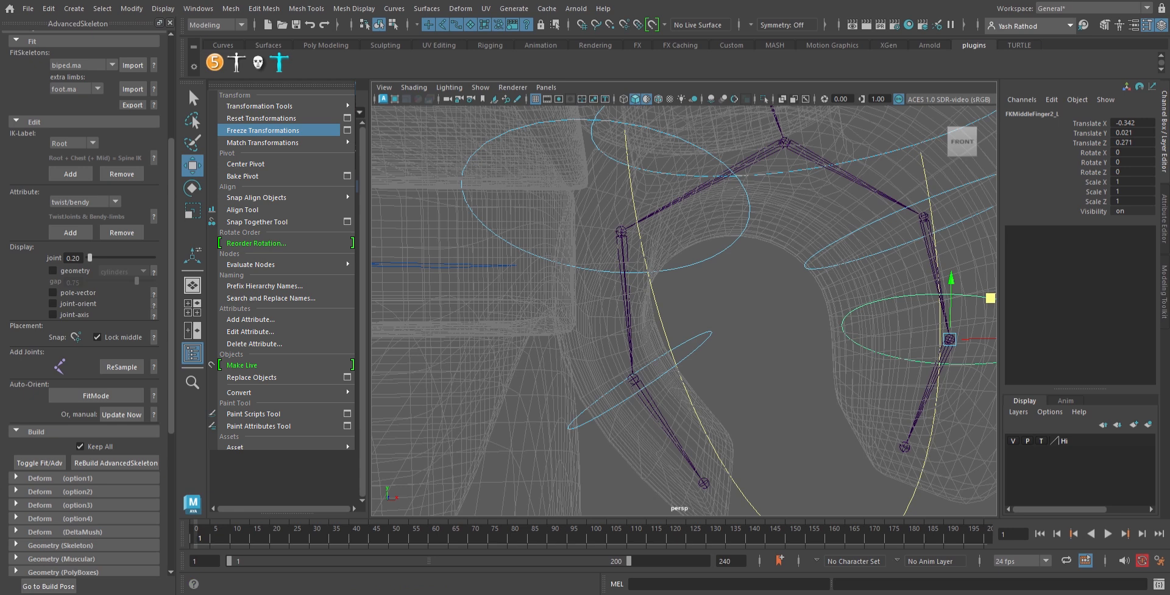
click(862, 243)
click(865, 237)
click(740, 256)
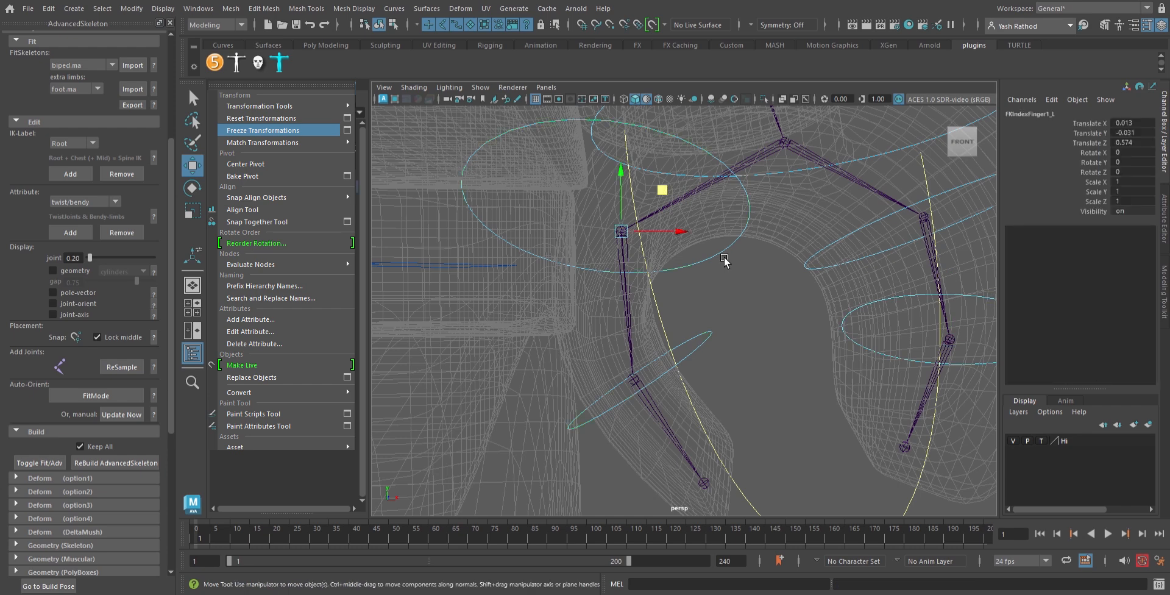
Step: Clear the selection of finger controls and save the rig scene
key(e)
click(751, 297)
scroll(802, 287, down, 10)
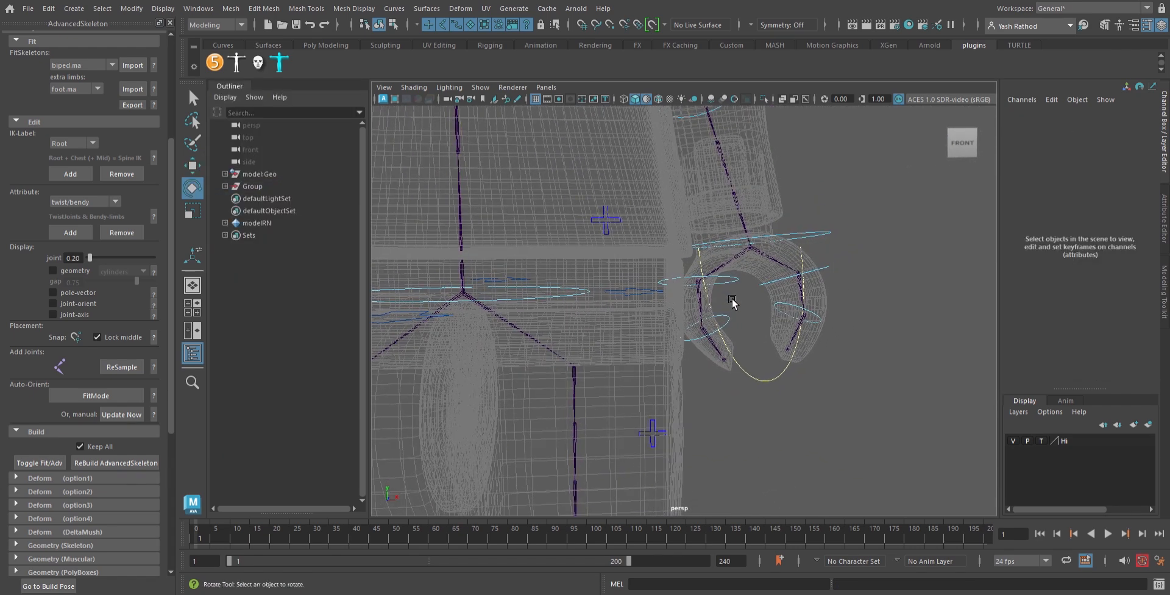
scroll(651, 316, down, 3)
scroll(651, 316, down, 1)
alt+middle_drag(650, 315, 700, 312)
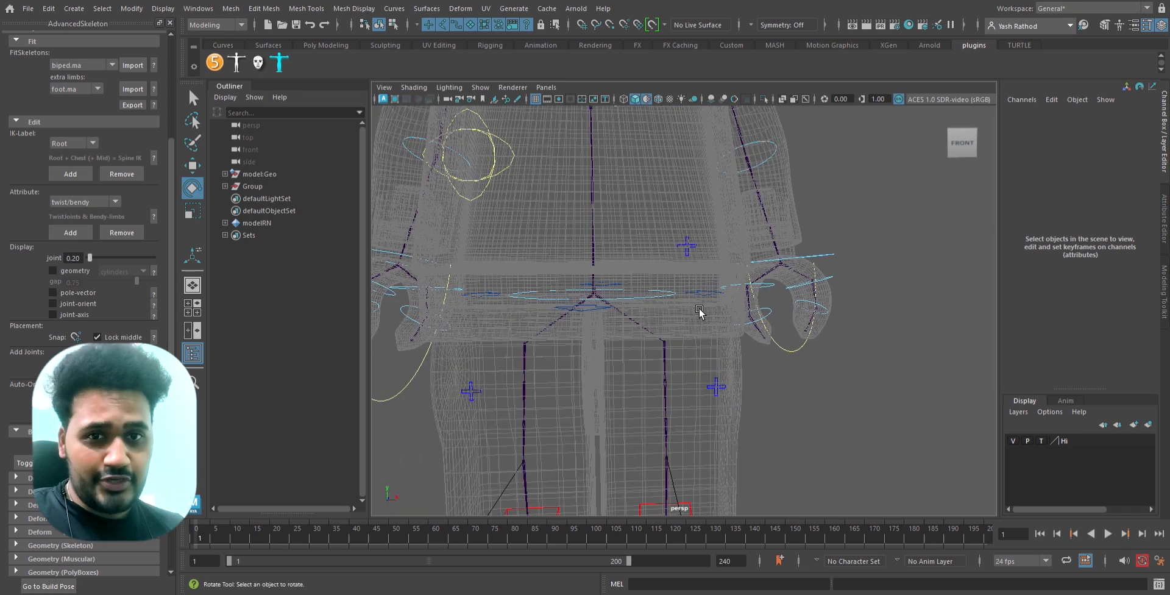
key(ctrl+s)
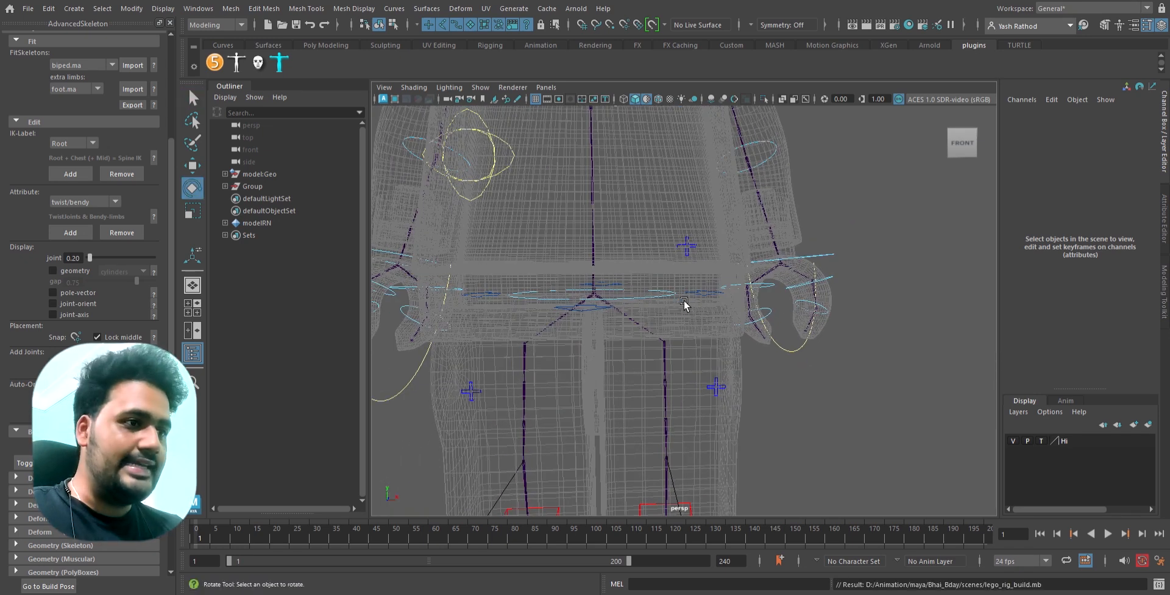
Step: Isolate the FKRoot_M curve, select all of its control vertices, and bring the rest of the model back into view
scroll(696, 303, down, 6)
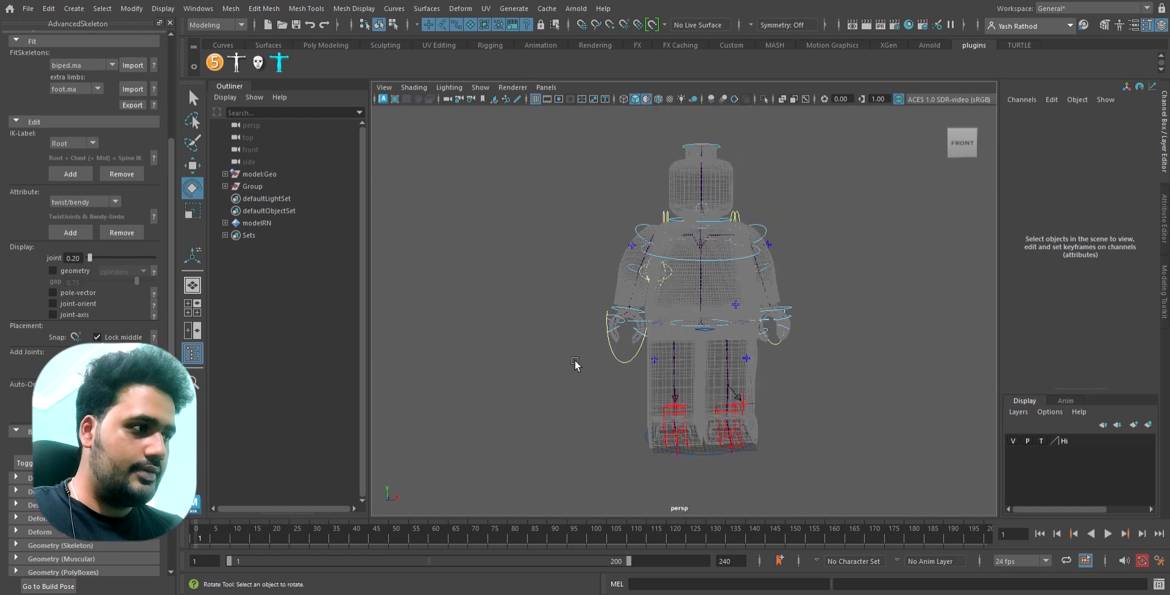
scroll(791, 322, up, 6)
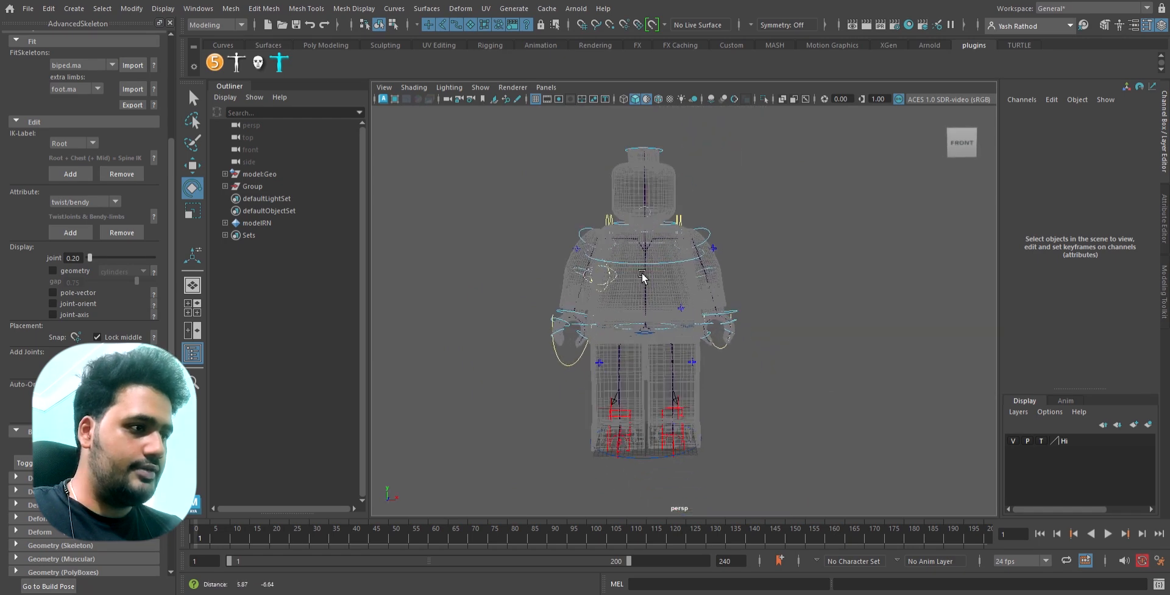
alt+drag(791, 321, 778, 406)
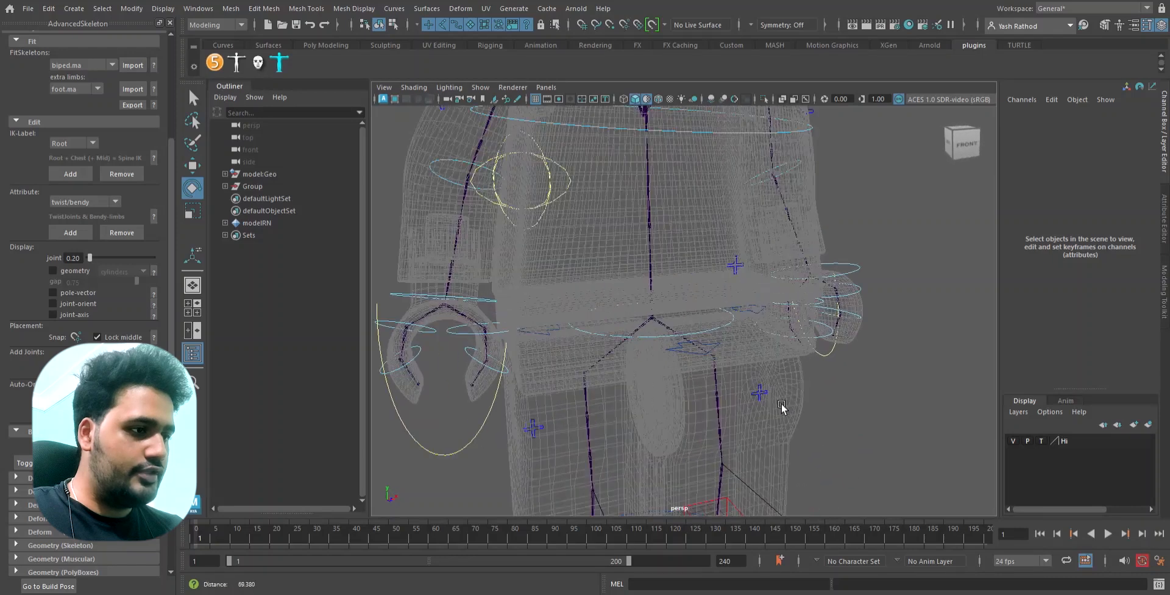
scroll(739, 350, up, 3)
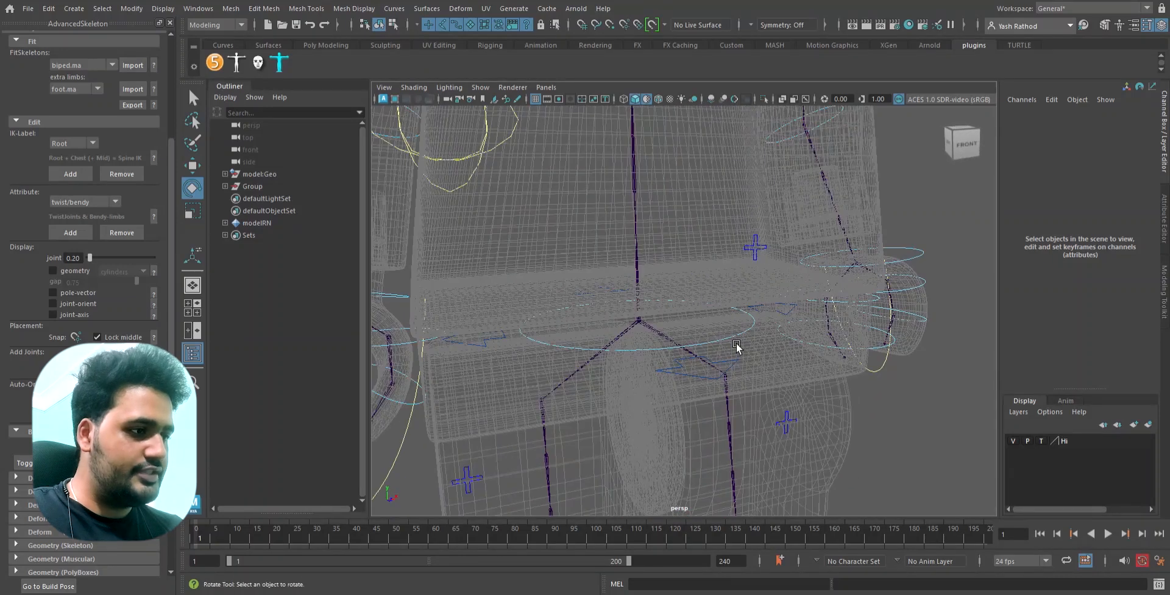
click(736, 342)
key(ctrl+1)
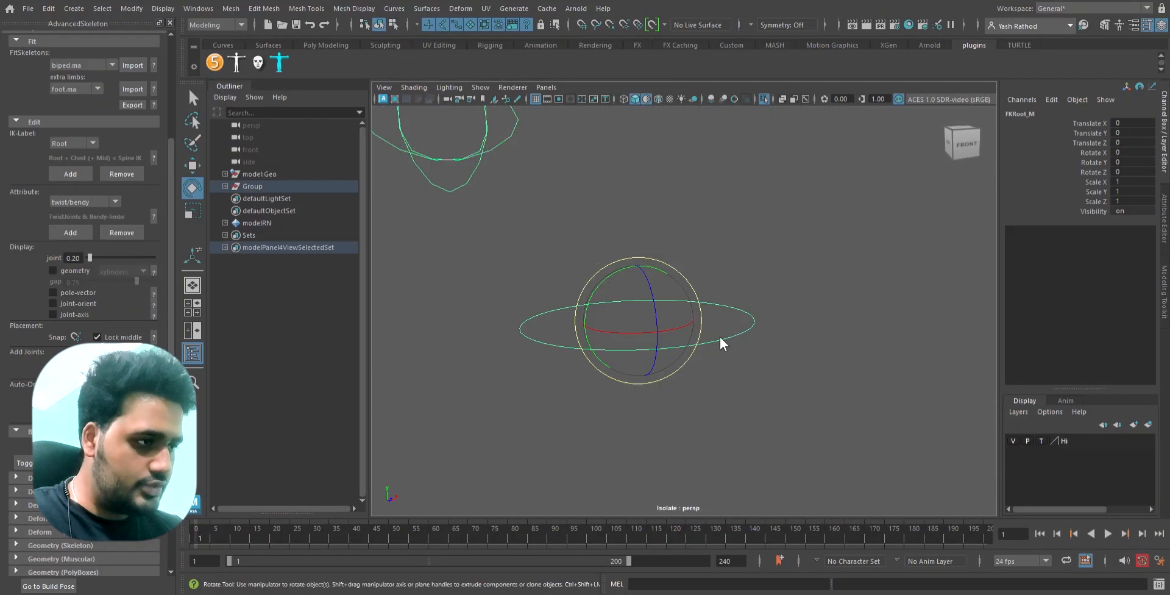
click(471, 302)
drag(752, 391, 797, 389)
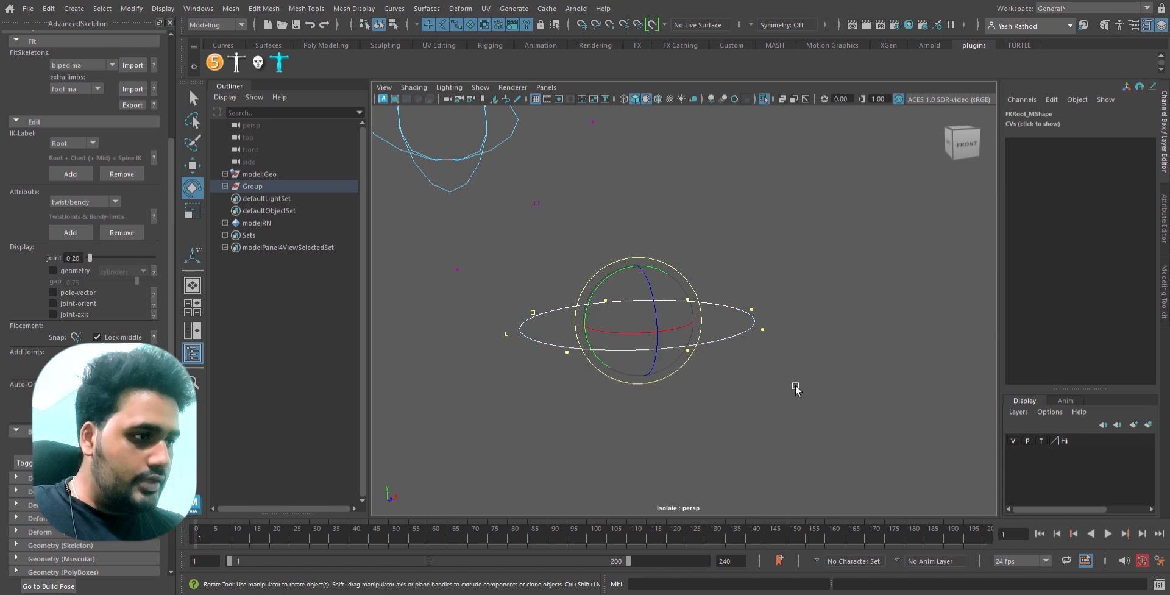
key(ctrl+1)
Step: Scale the FKRoot_M ring up until it surrounds the minifigure's hips
scroll(630, 379, down, 3)
alt+drag(655, 393, 662, 399)
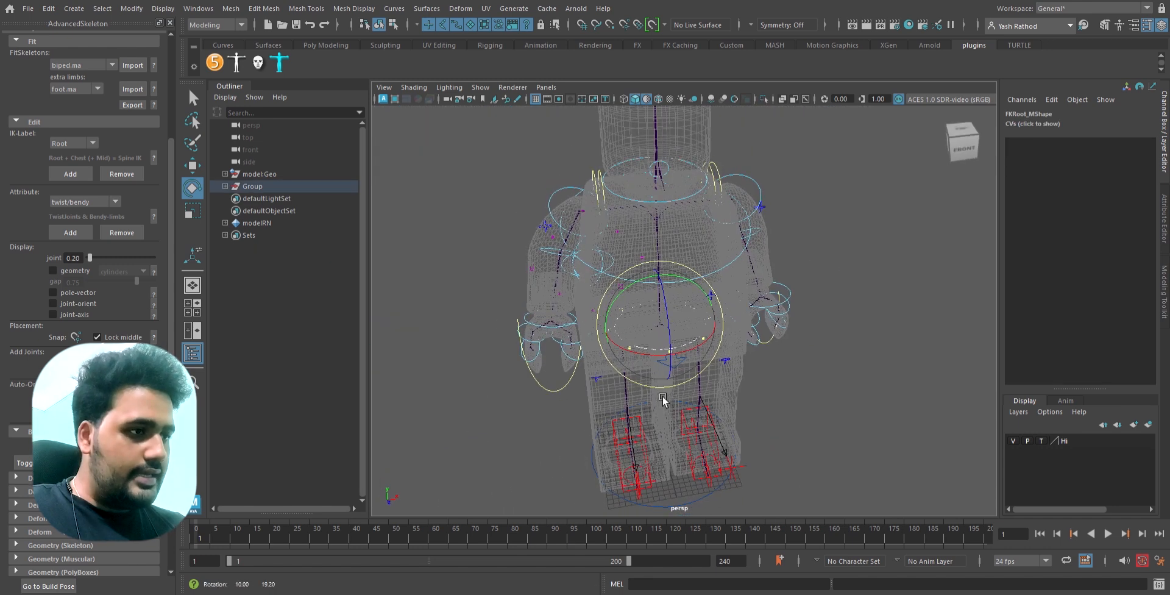
key(r)
drag(720, 328, 764, 334)
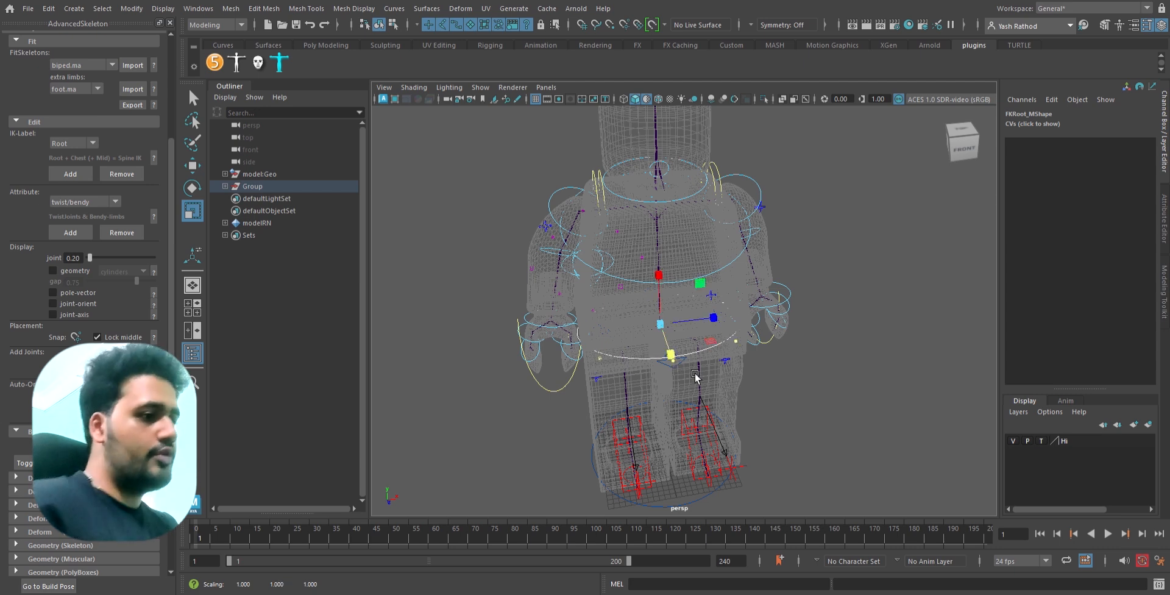
alt+drag(695, 375, 721, 361)
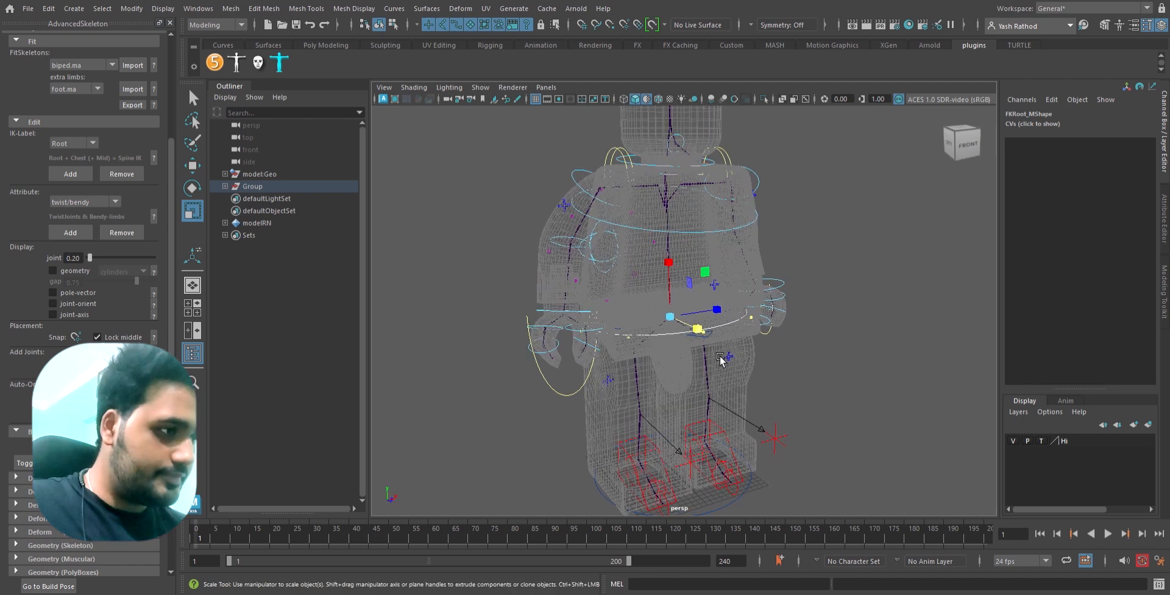
Step: Isolate the RootX_M control and select the control vertices of all four arrows
scroll(718, 378, up, 5)
alt+drag(716, 396, 788, 402)
click(825, 407)
key(ctrl+1)
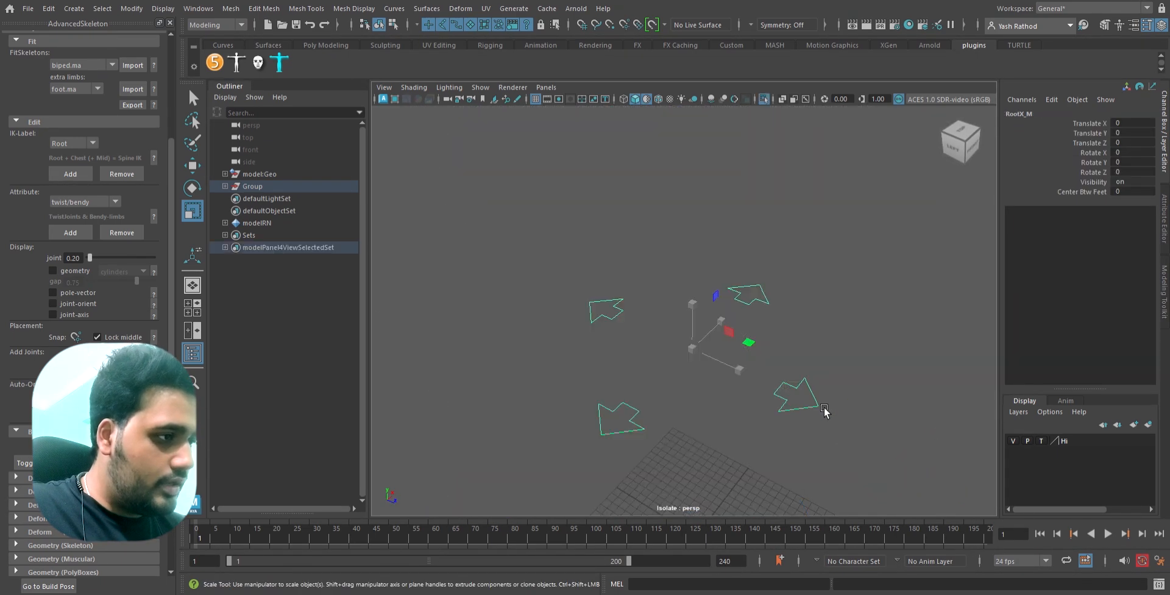
key(F8)
drag(522, 254, 881, 503)
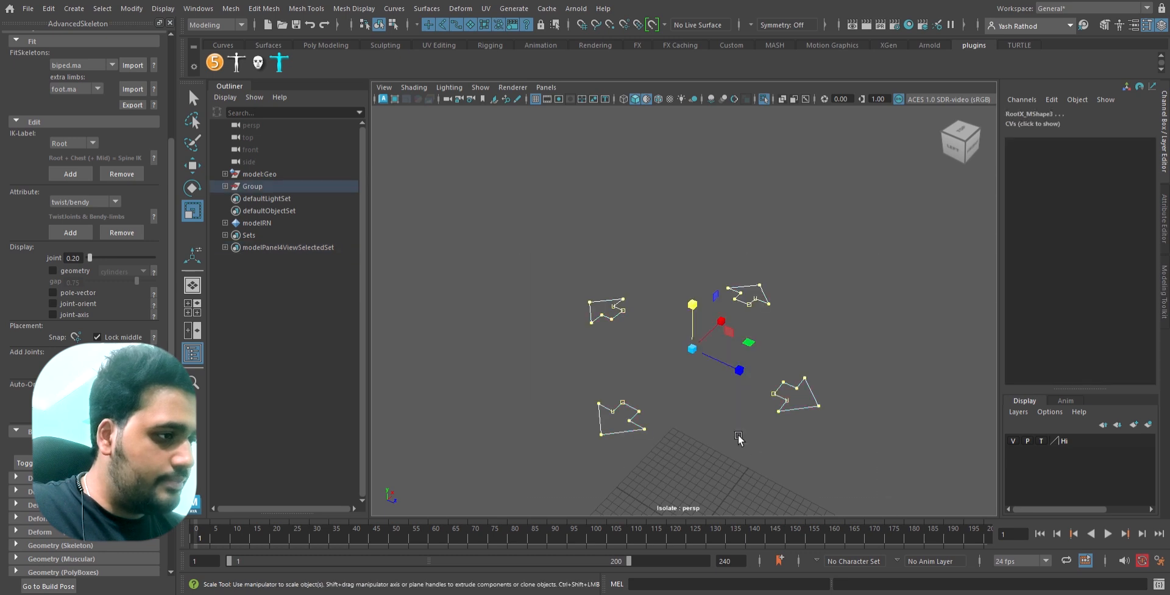
Step: Scale the RootX_M arrows outward around the hips, stretch them further along one axis, and clear the selection
drag(693, 350, 755, 374)
key(ctrl+1)
alt+drag(756, 464, 705, 431)
drag(664, 326, 669, 326)
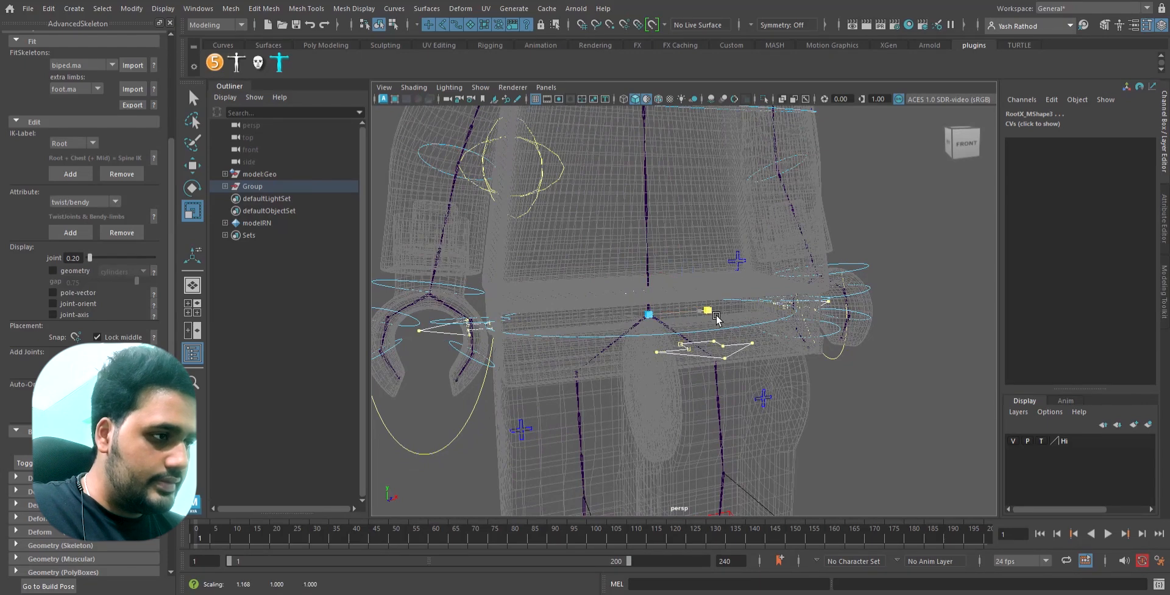
alt+drag(724, 359, 755, 295)
click(718, 383)
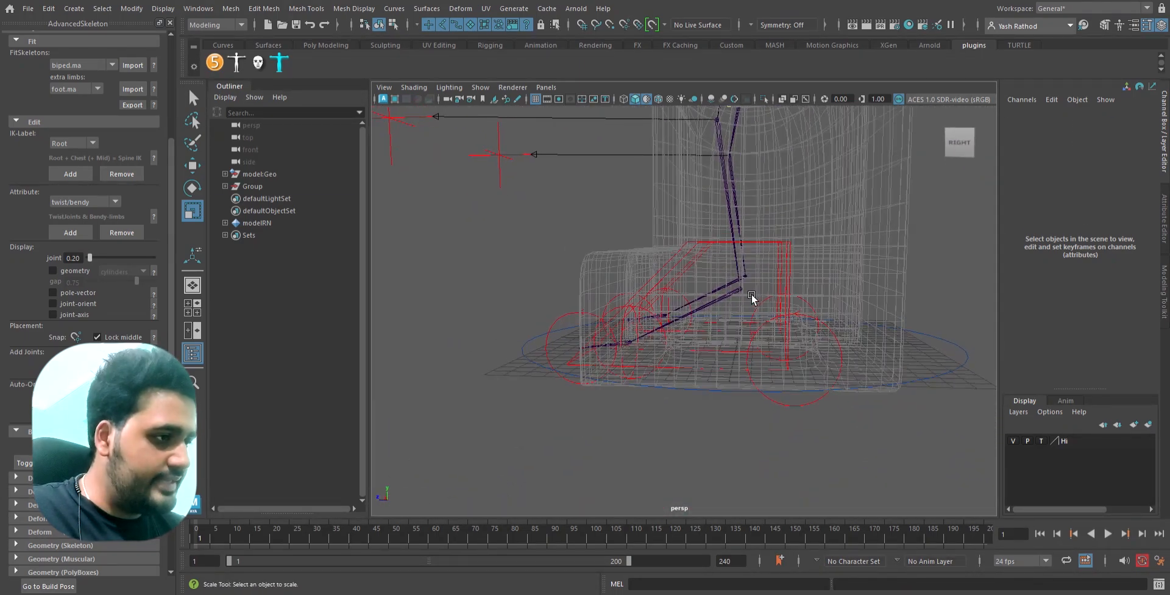
Step: Inspect the ankle and foot joints inside the minifigure's foot and switch back to the fit skeleton
click(754, 295)
alt+drag(760, 334, 781, 381)
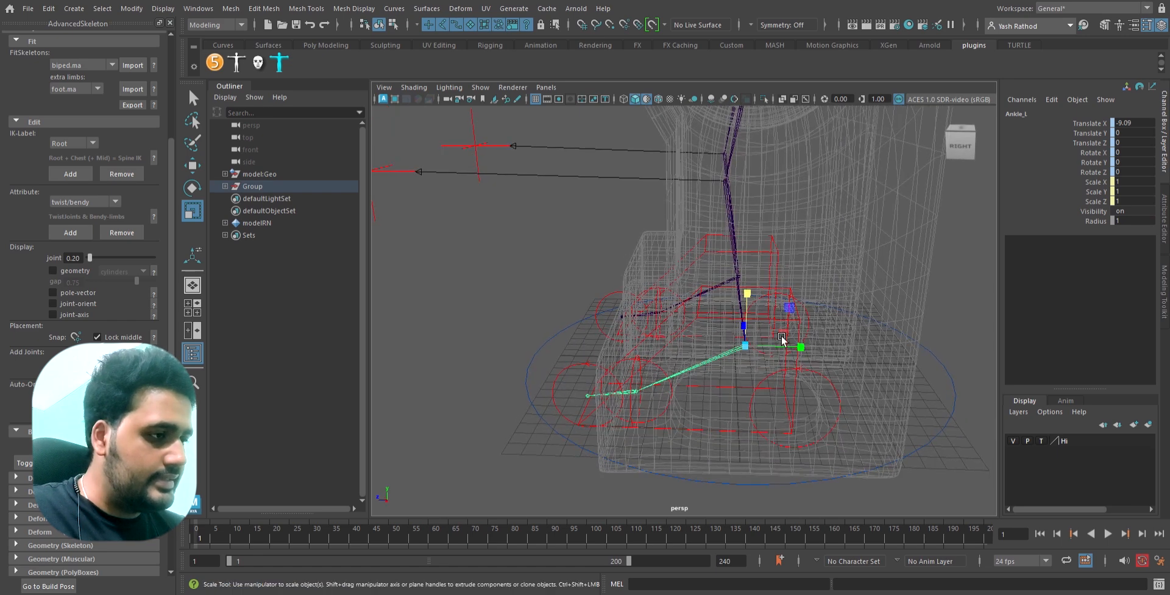
alt+right_drag(783, 340, 729, 387)
alt+drag(729, 386, 725, 429)
alt+drag(604, 421, 804, 418)
alt+drag(722, 415, 762, 399)
scroll(647, 399, up, 4)
Step: Move the fit skeleton's Ankle joint backward inside the foot, toward the heel
key(w)
alt+drag(640, 397, 726, 409)
click(643, 368)
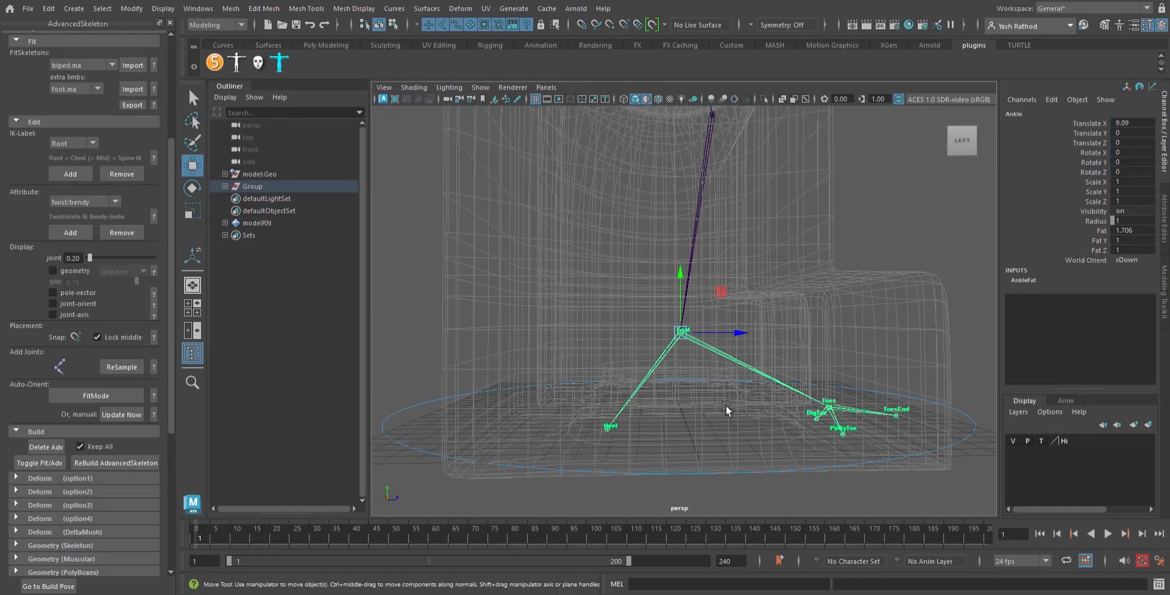
drag(750, 343, 655, 355)
alt+drag(634, 466, 687, 483)
alt+middle_drag(687, 484, 734, 347)
alt+drag(734, 347, 705, 360)
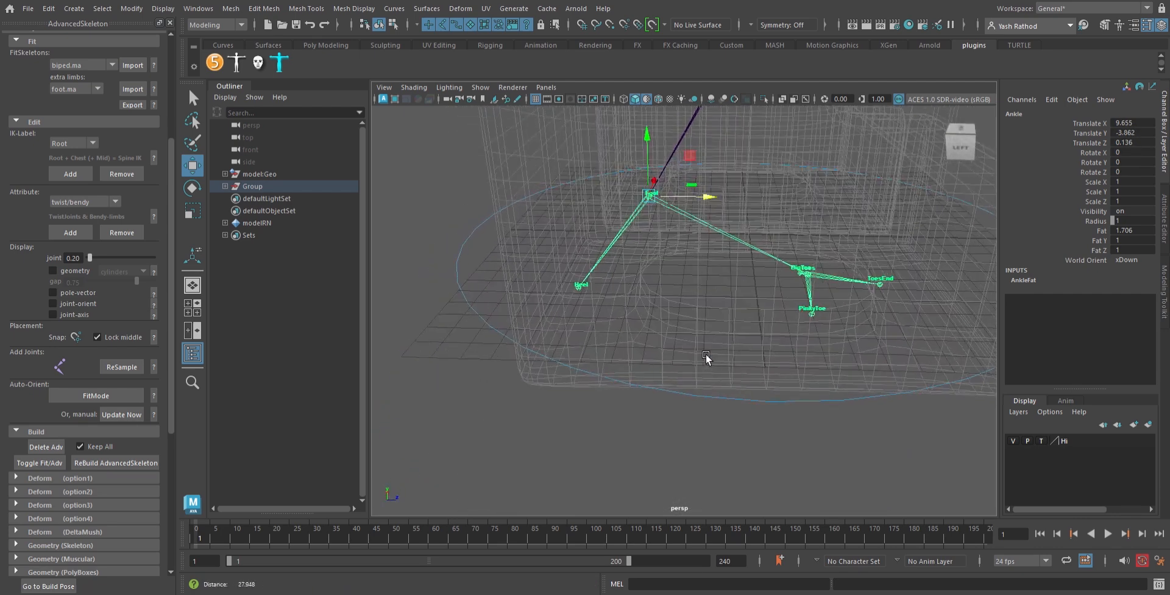
Step: Select the Toes joint and examine the layout of the BigToe, PinkyToe and ToesEnd joints from above
scroll(705, 360, up, 4)
click(904, 246)
alt+drag(809, 367, 754, 389)
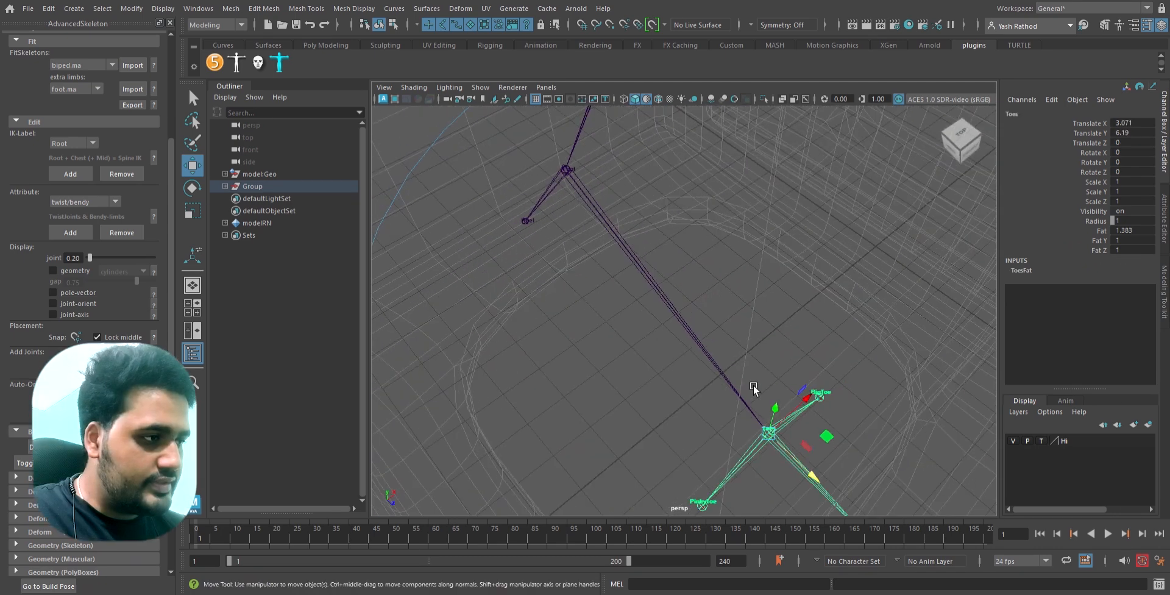
alt+right_drag(754, 389, 705, 368)
alt+drag(705, 368, 677, 339)
alt+middle_drag(676, 340, 701, 232)
alt+right_drag(701, 232, 880, 295)
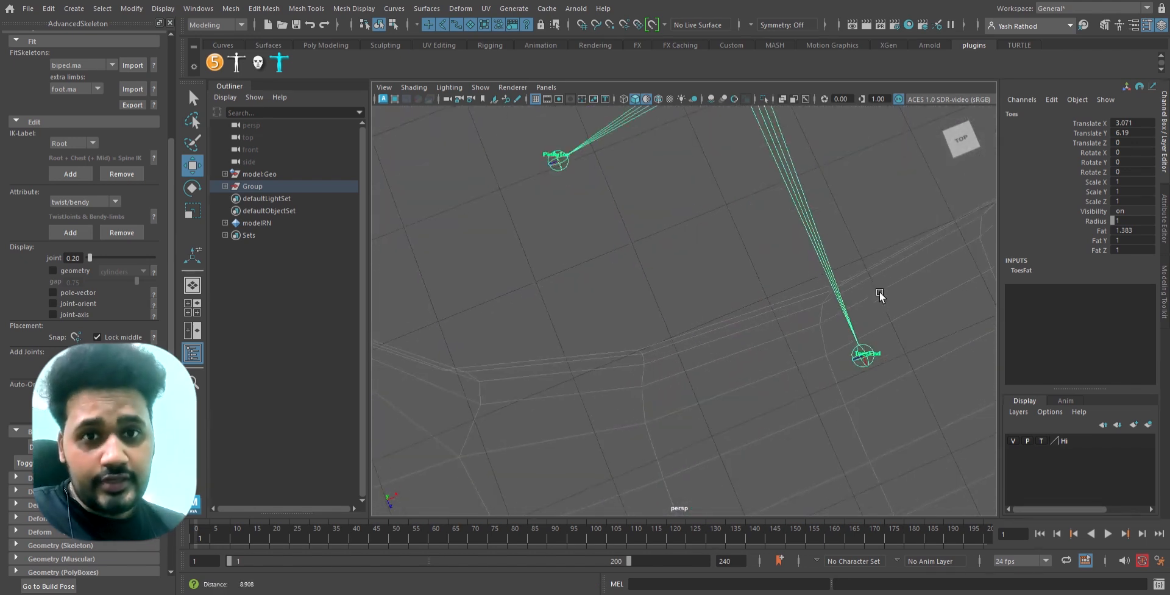
alt+middle_drag(880, 295, 817, 329)
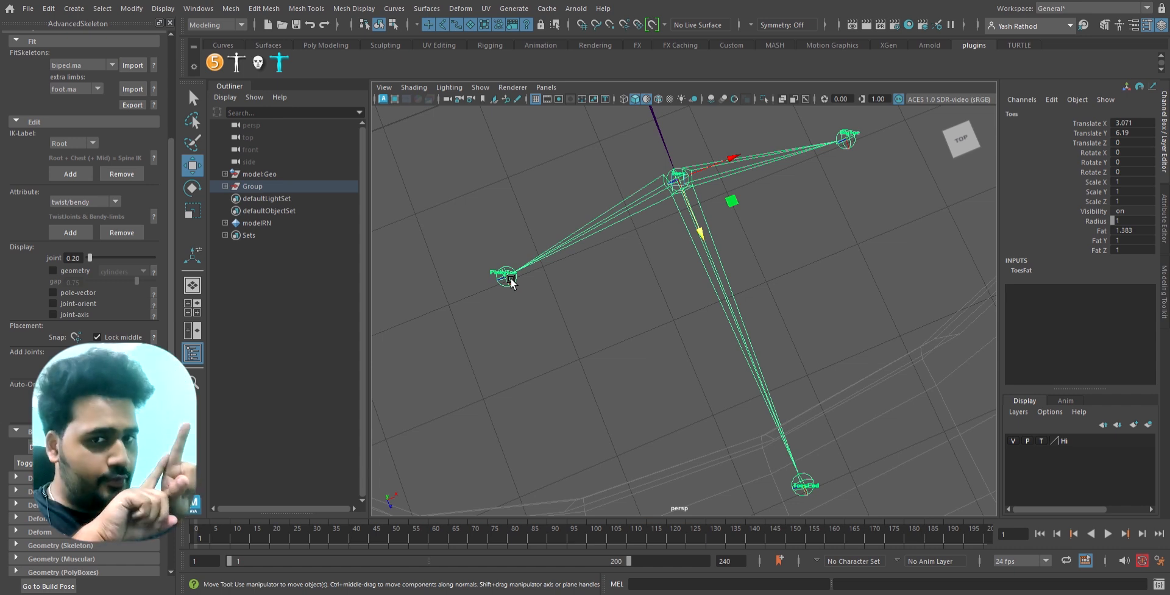
Step: Move the PinkyToe joint sideways out to the outer edge of the foot geometry
scroll(847, 319, down, 6)
alt+drag(758, 383, 701, 363)
alt+drag(741, 274, 736, 323)
drag(738, 276, 727, 343)
click(704, 325)
middle_drag(729, 283, 713, 331)
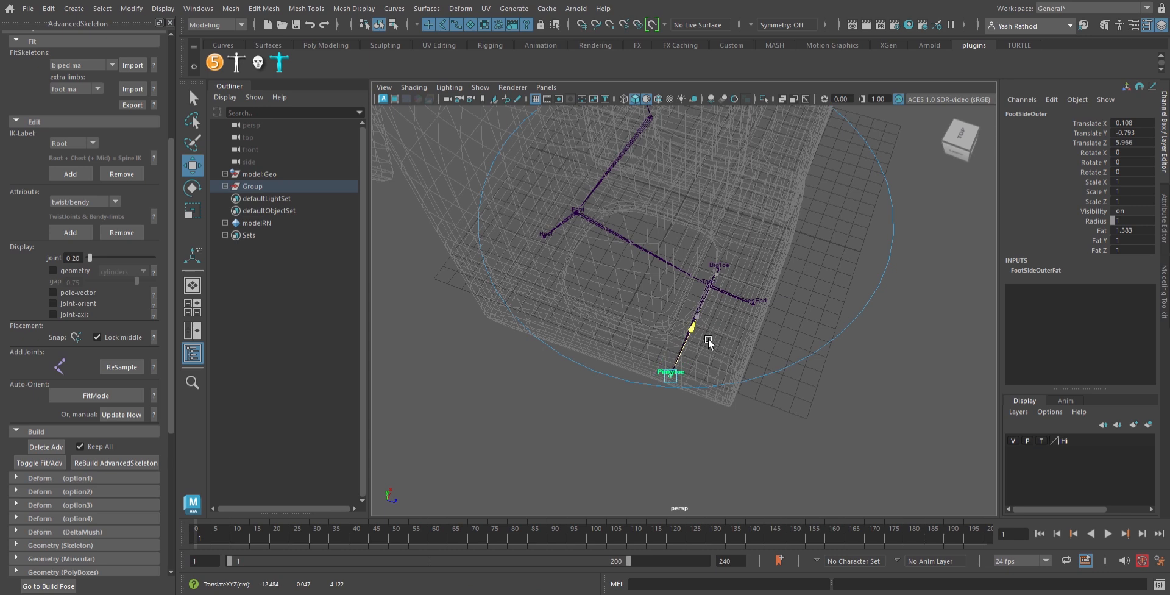
Step: Move the fit skeleton's BigToe joint sideways to the inner edge of the foot geometry
alt+drag(765, 311, 739, 327)
click(720, 294)
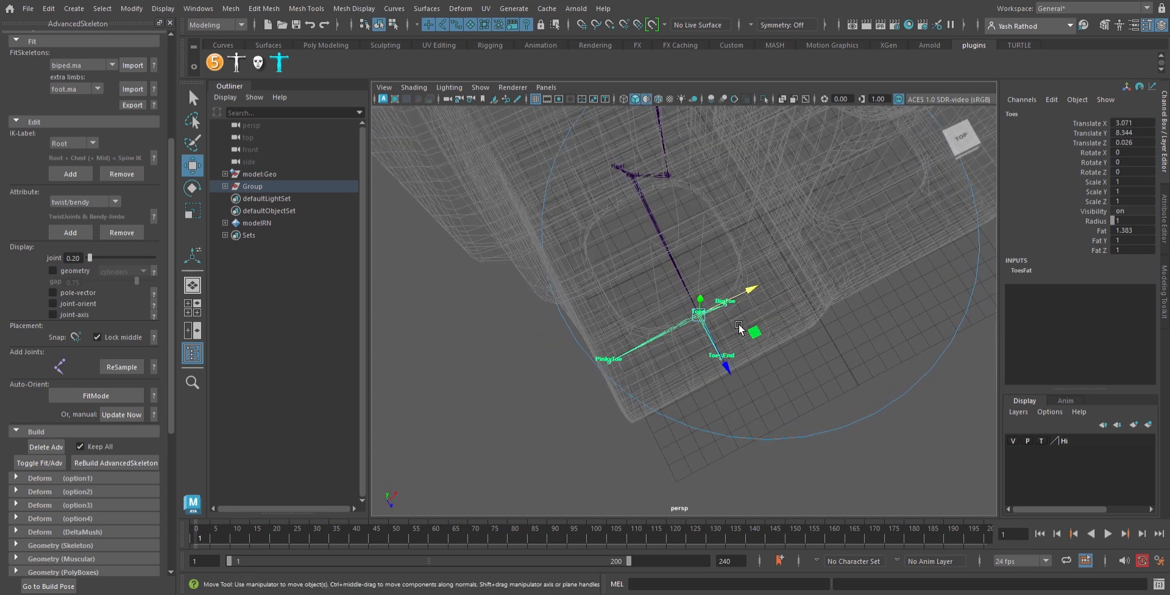
click(741, 314)
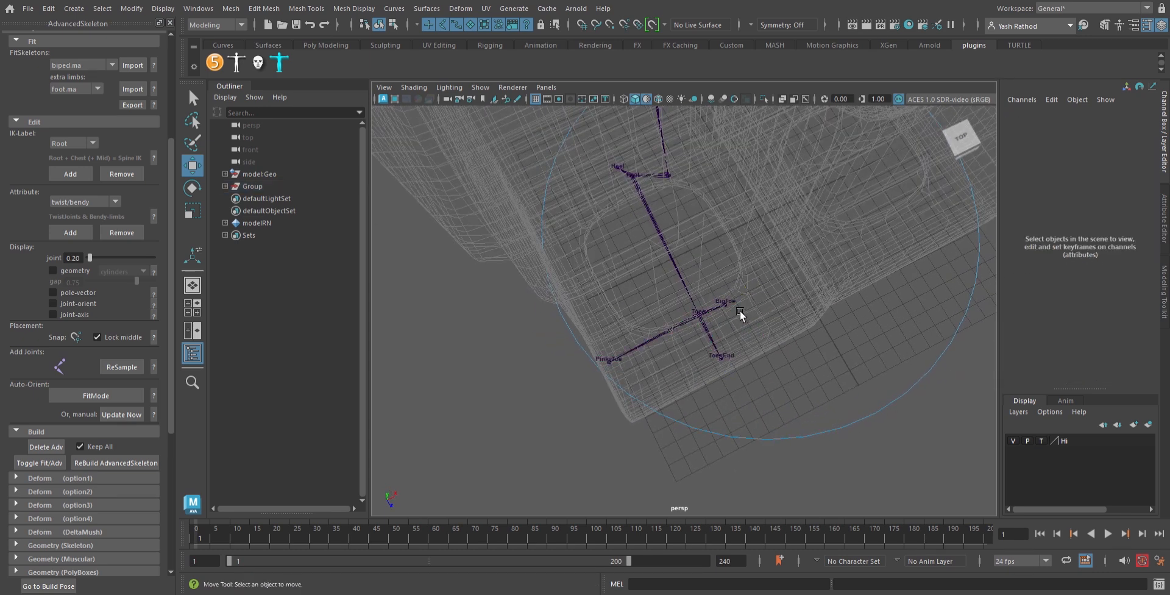
click(738, 308)
drag(781, 285, 802, 287)
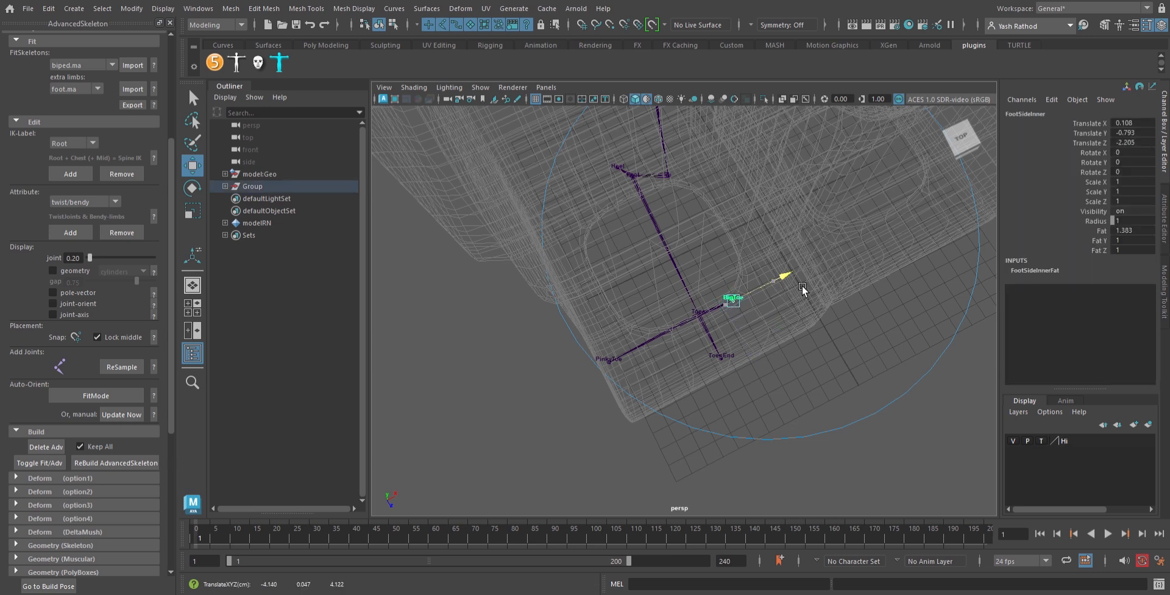
Step: Move the ToesEnd joint forward toward the front of the foot and lower it slightly toward the sole
click(732, 361)
drag(744, 384, 759, 404)
alt+drag(709, 449, 925, 458)
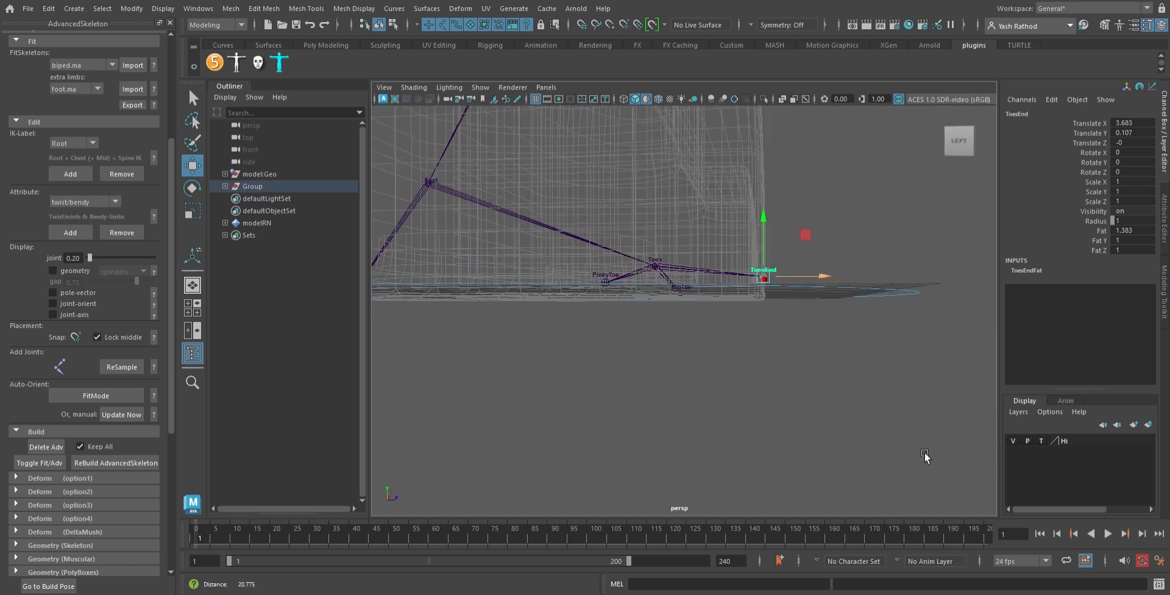
scroll(924, 454, up, 1)
drag(786, 224, 788, 235)
alt+drag(769, 345, 757, 353)
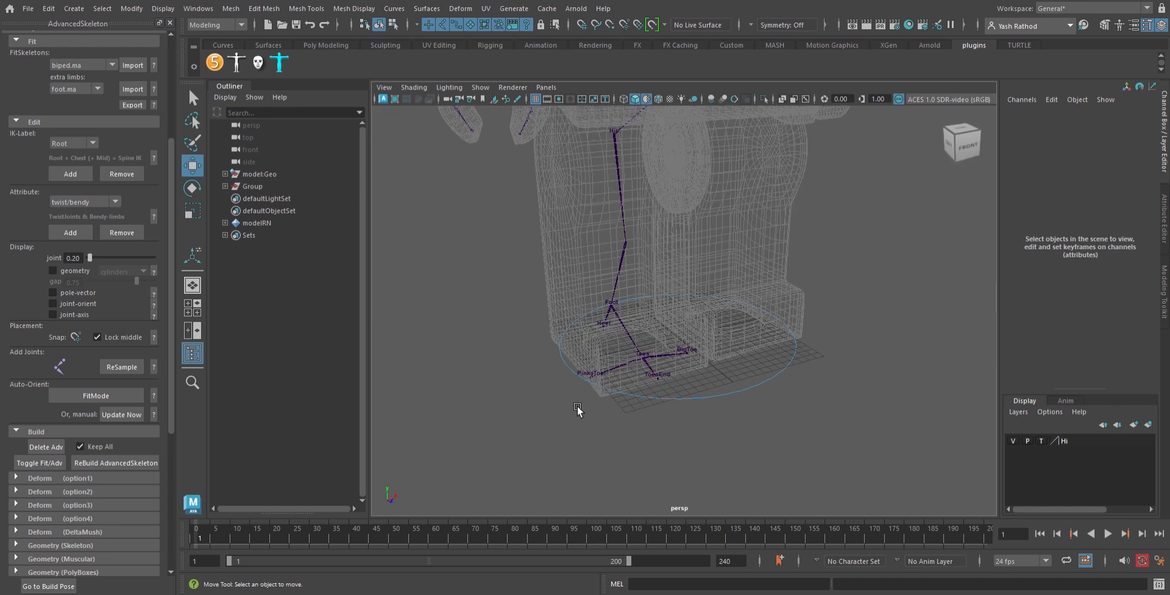
Step: Move only the Ankle joint forward to roughly below the knee, keeping the heel and toe joints in place
alt+drag(614, 410, 743, 366)
alt+middle_drag(742, 381, 737, 327)
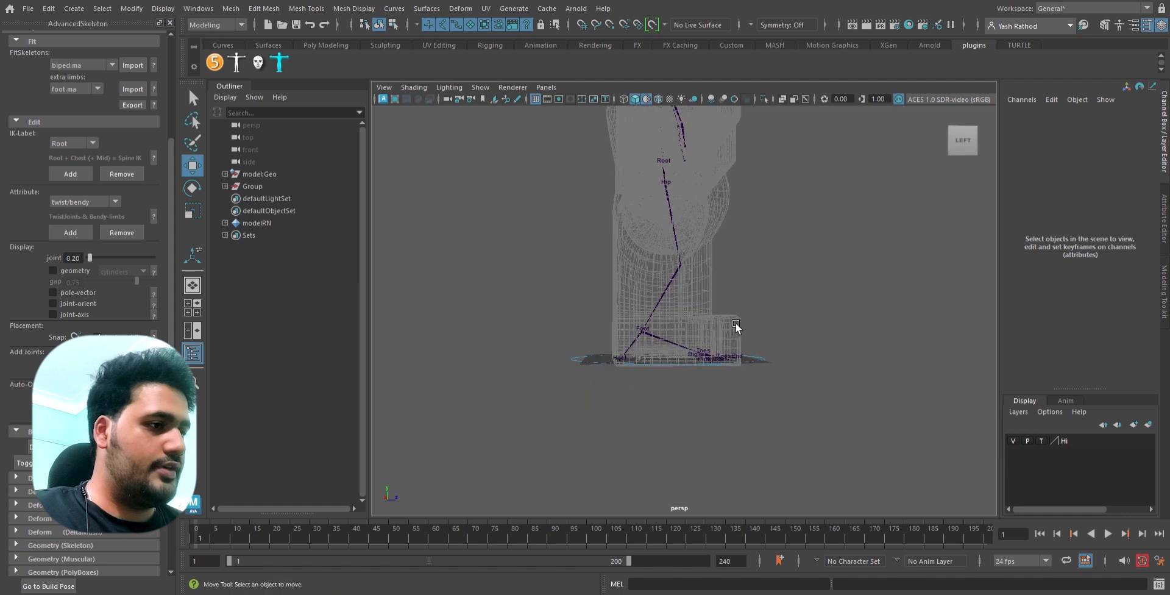
alt+right_drag(736, 327, 799, 369)
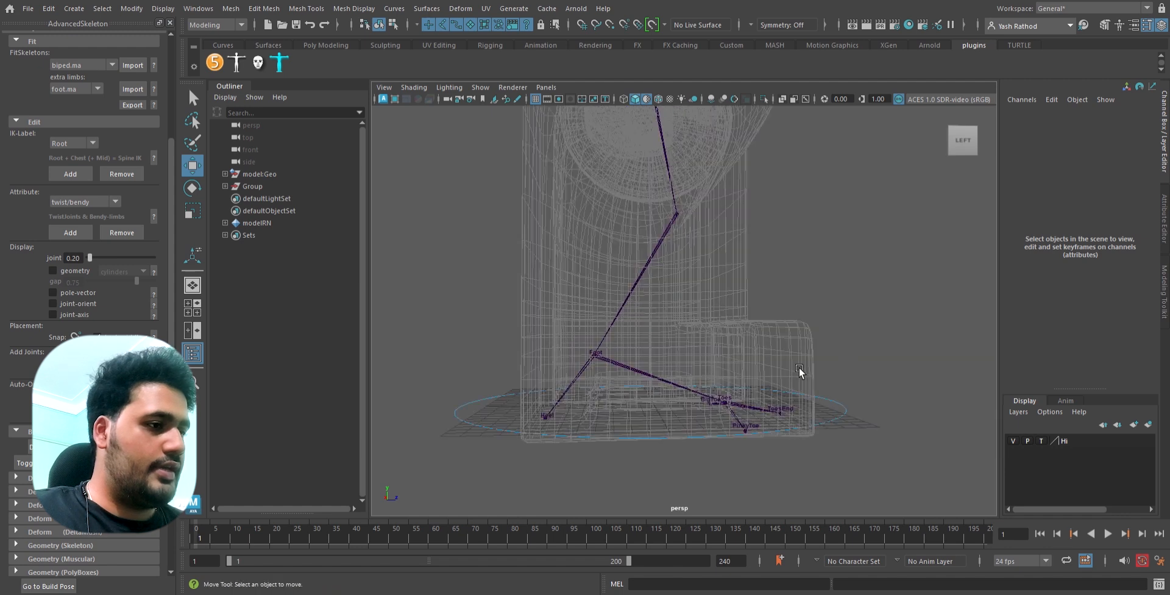
click(608, 355)
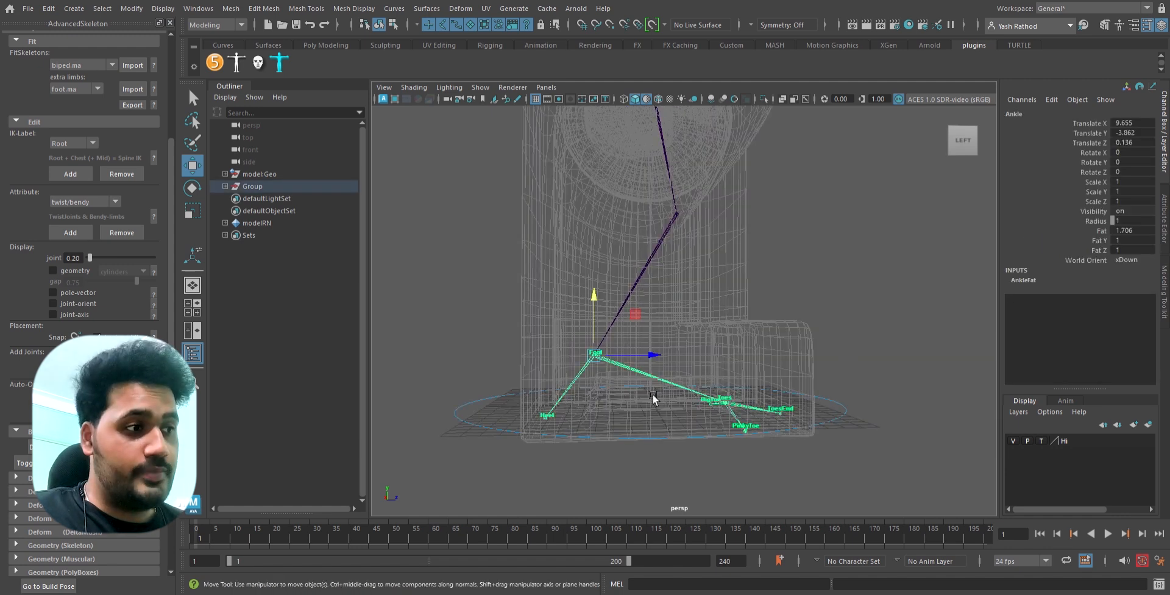
key(d)
drag(651, 364, 727, 372)
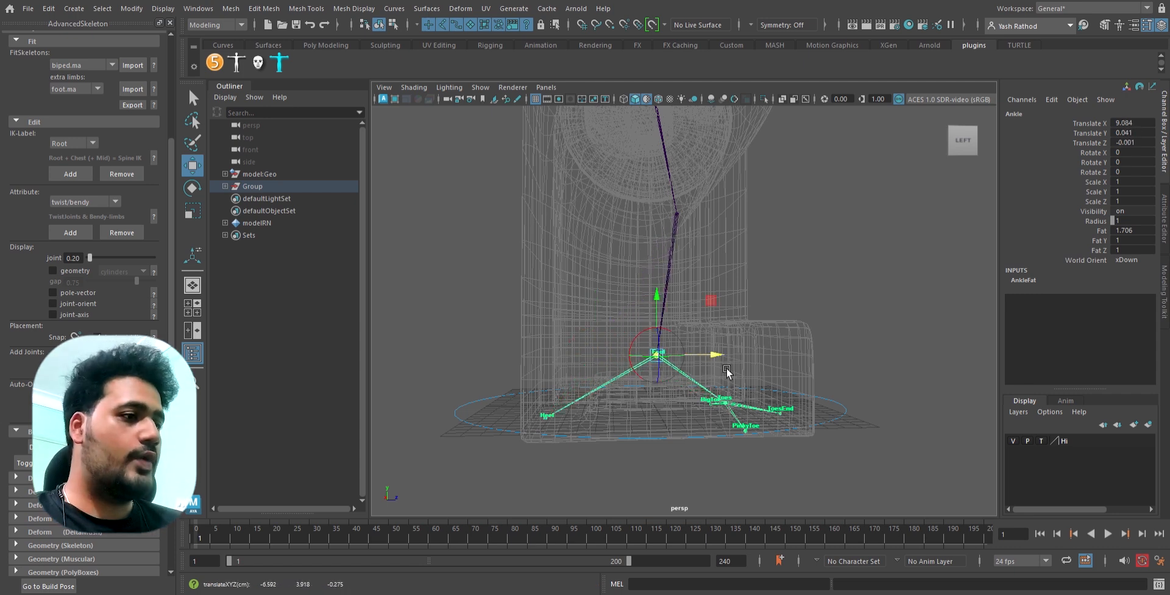
Step: Check the fit skeleton's placement across the whole minifigure and rebuild the AdvancedSkeleton rig from it
alt+middle_drag(758, 254, 776, 310)
alt+right_drag(775, 311, 689, 319)
alt+middle_drag(815, 276, 792, 356)
alt+drag(792, 355, 640, 347)
alt+right_drag(609, 357, 480, 381)
alt+middle_drag(638, 295, 640, 337)
alt+right_drag(640, 337, 684, 381)
alt+right_drag(664, 342, 606, 324)
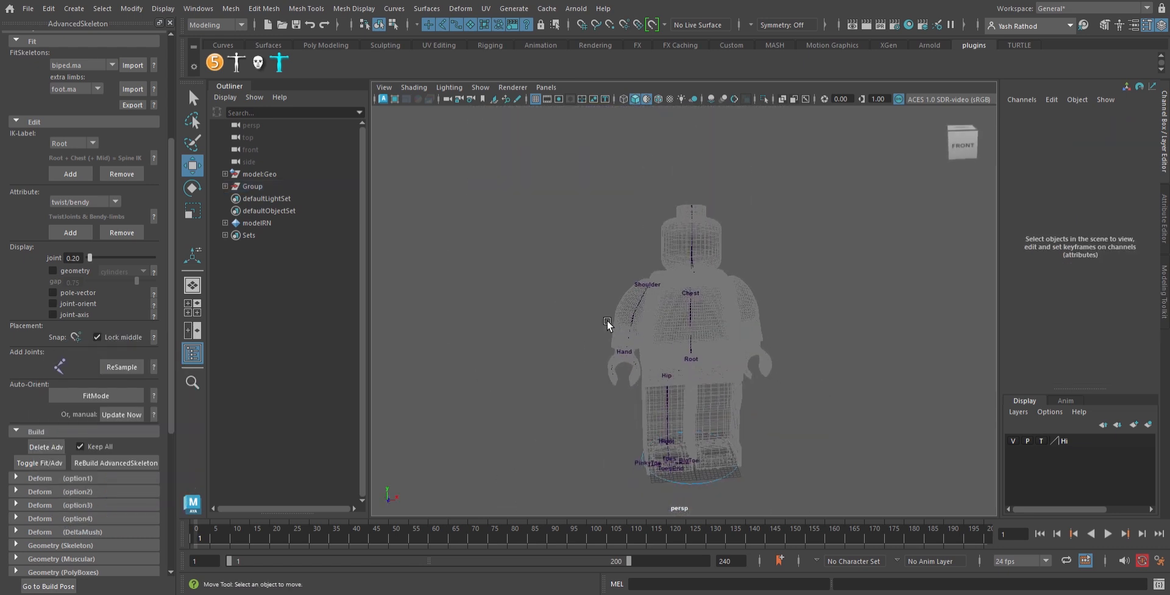
alt+middle_drag(686, 451, 666, 429)
alt+drag(667, 429, 645, 399)
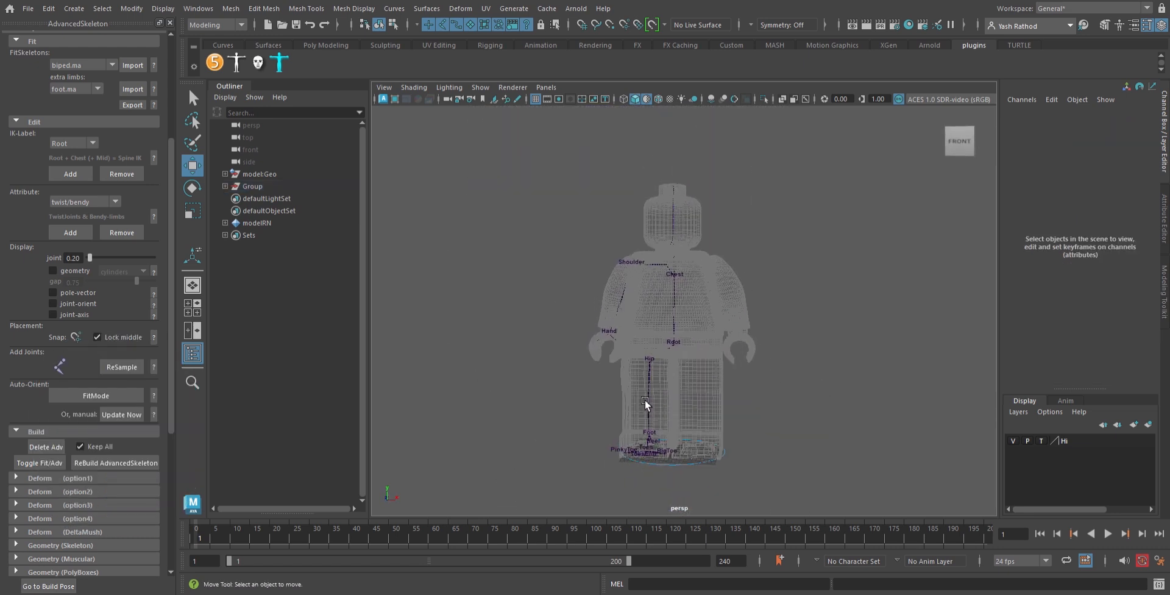
alt+right_drag(645, 400, 708, 415)
alt+middle_drag(708, 415, 713, 368)
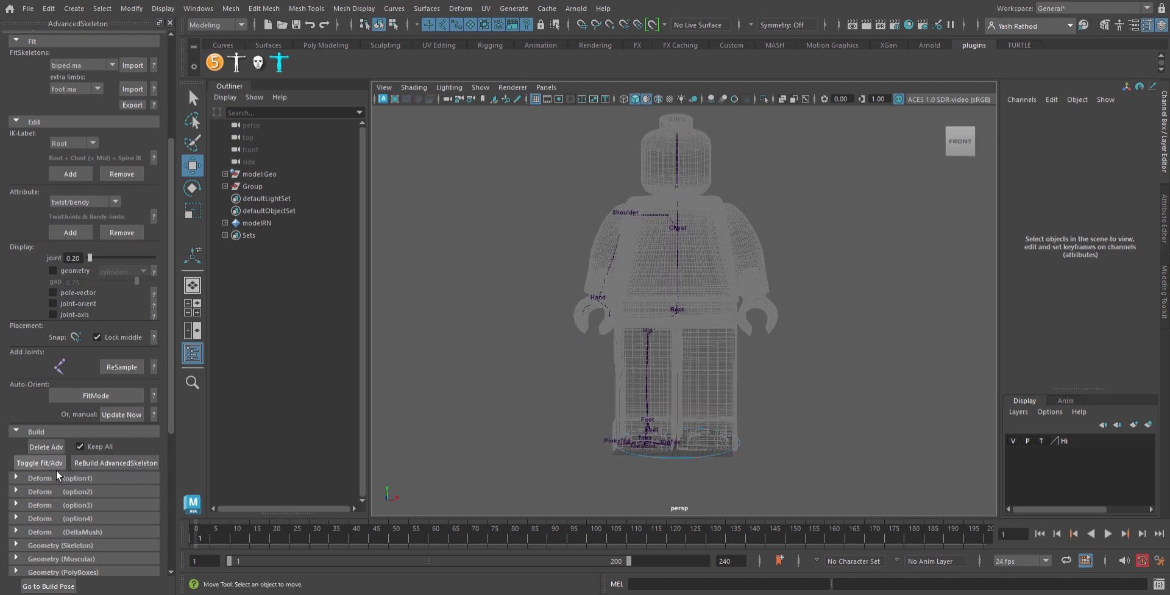
click(110, 466)
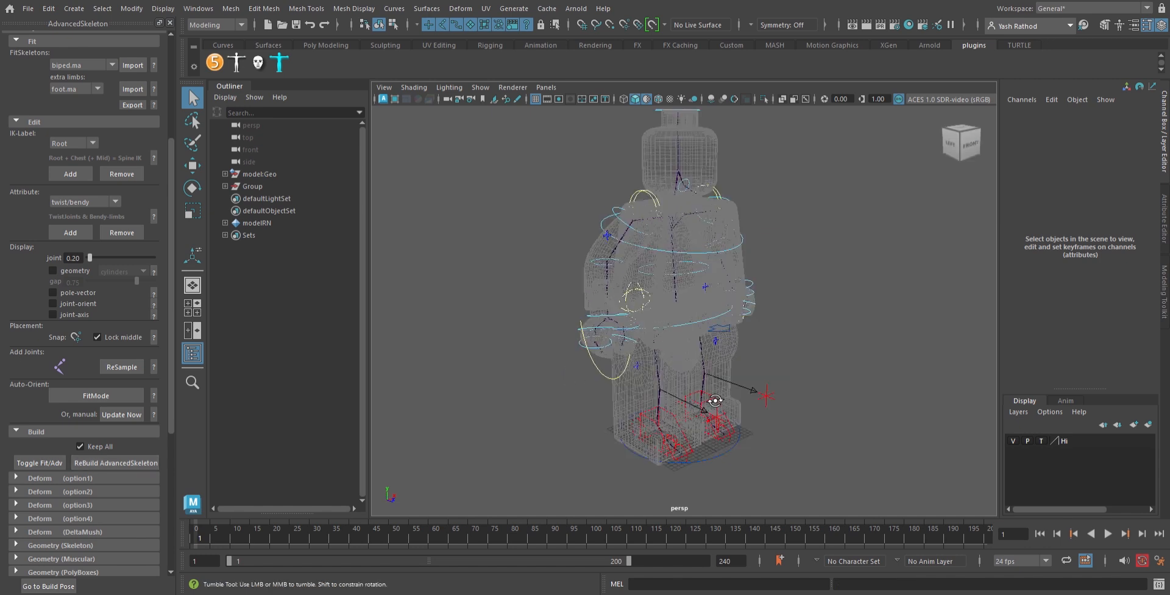
Step: Examine the rebuilt rig's joints and control curves on the legs, torso, arms and head
scroll(633, 341, up, 3)
scroll(604, 372, up, 4)
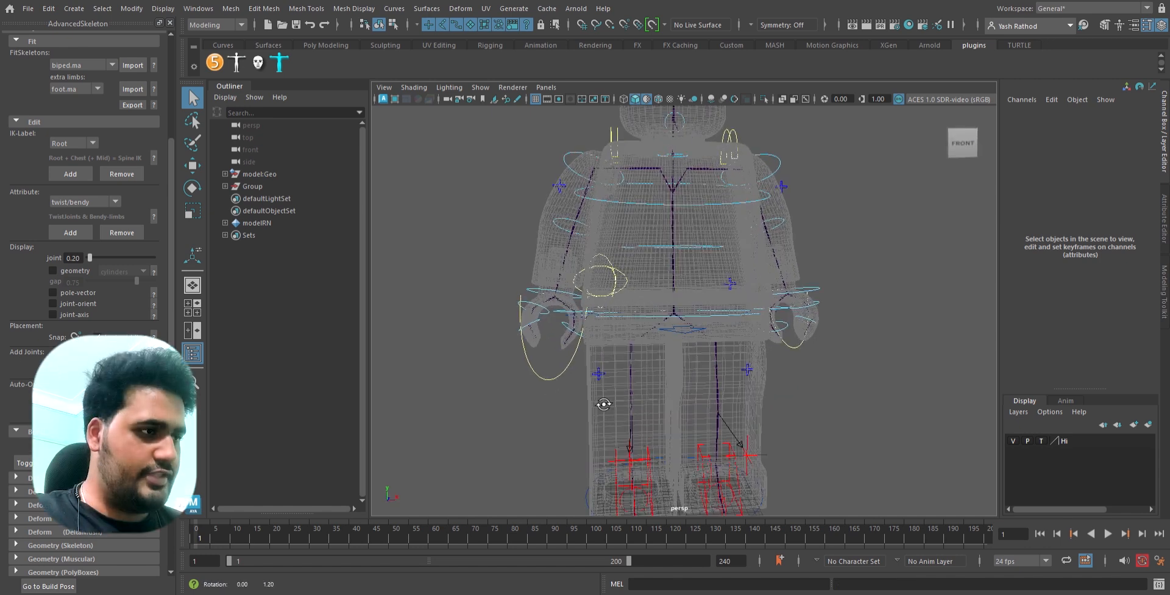
alt+drag(585, 387, 692, 383)
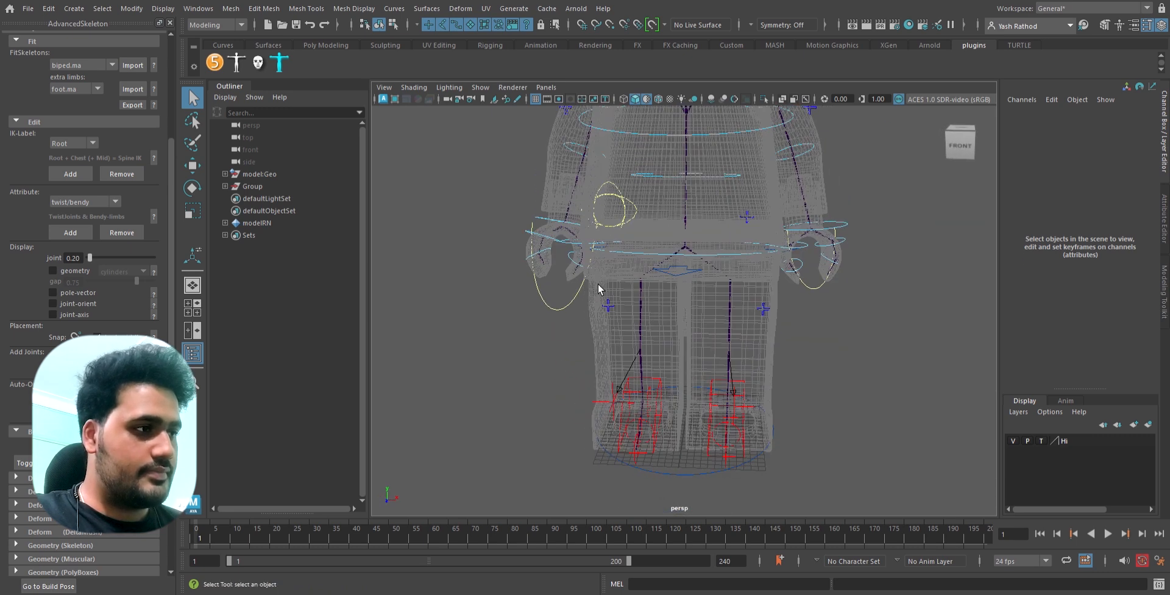
alt+drag(554, 336, 695, 371)
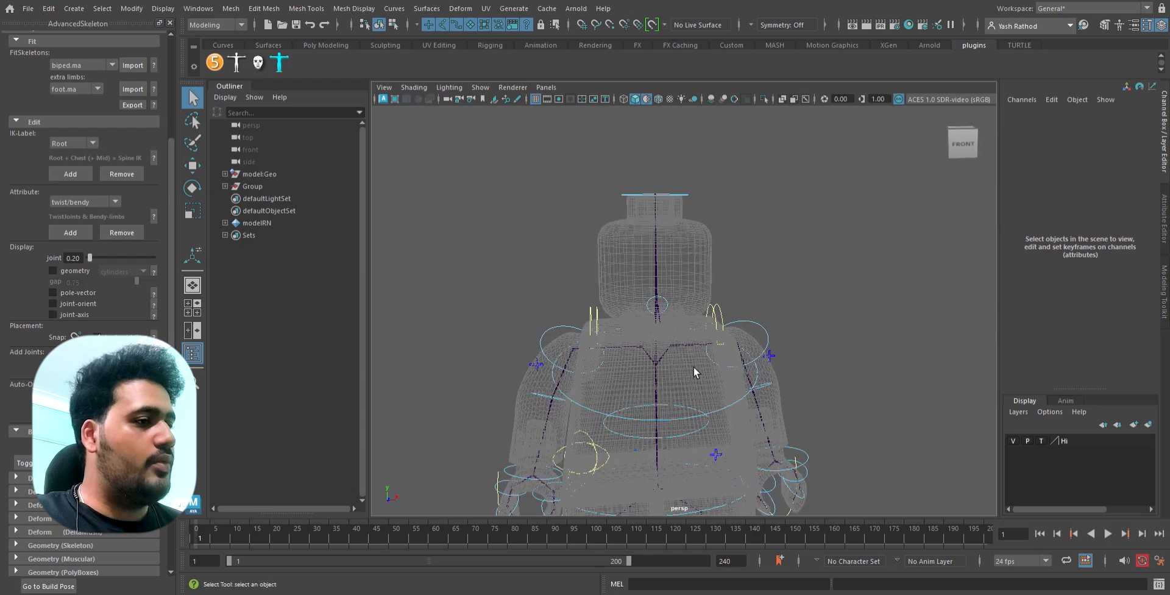
alt+middle_drag(695, 372, 692, 327)
scroll(677, 348, up, 5)
mouse_move(663, 366)
alt+mouse_down()
mouse_move(664, 356)
mouse_move(747, 378)
mouse_move(685, 358)
alt+mouse_up()
scroll(731, 376, down, 7)
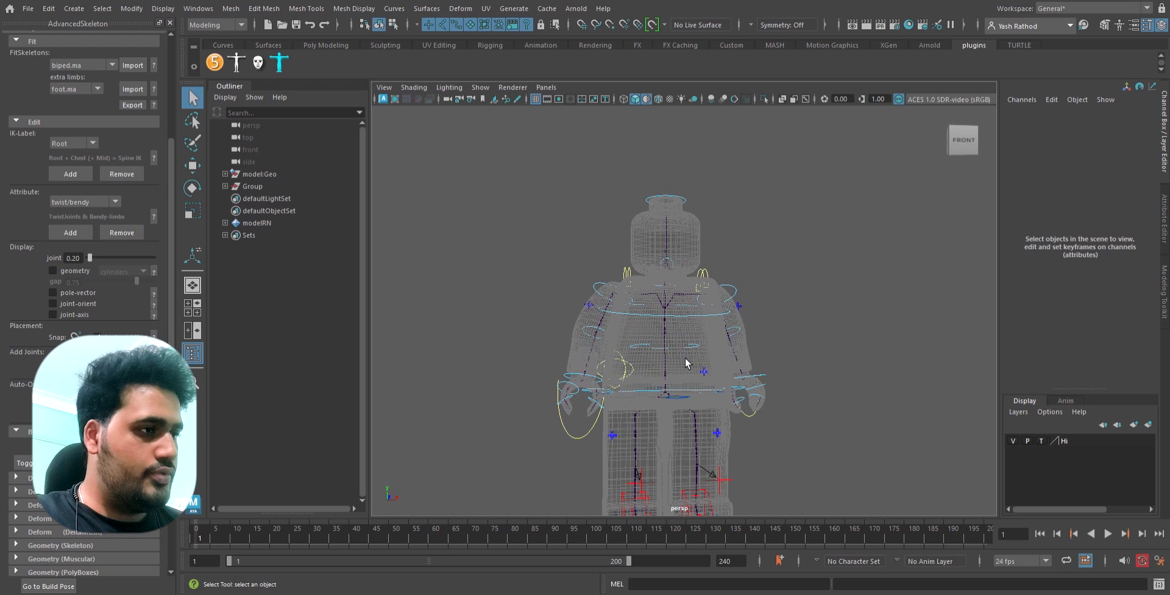